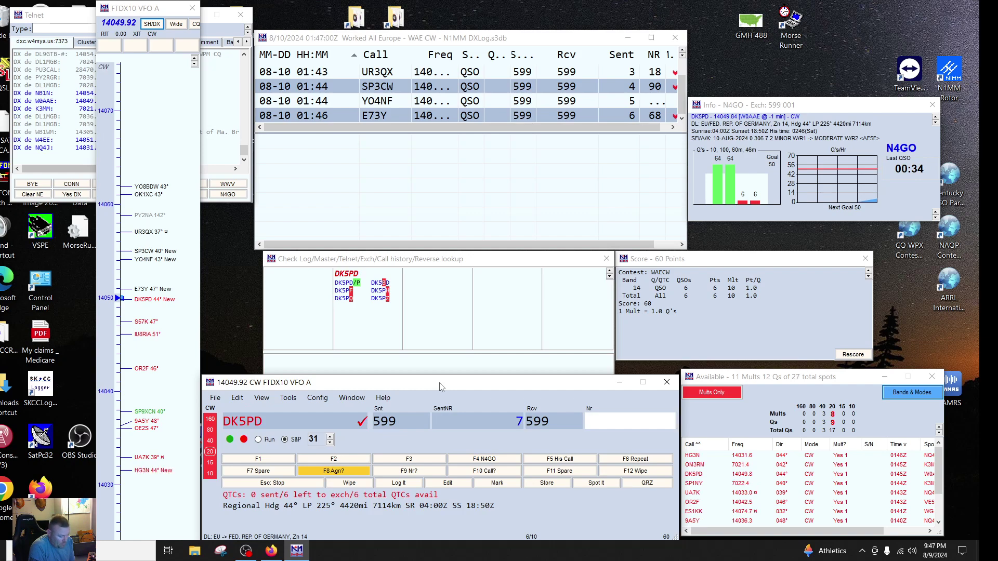
type("111")
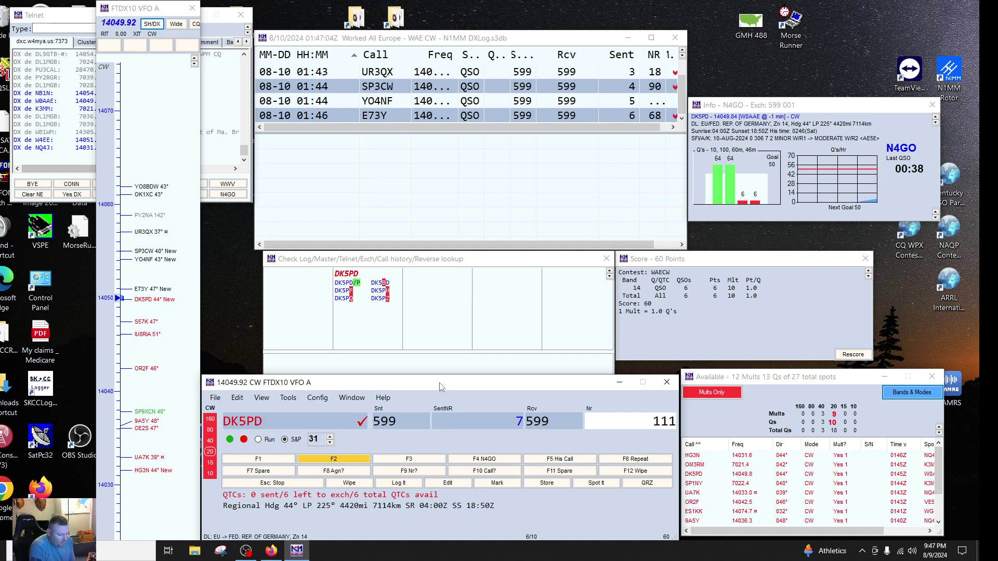
key("Return")
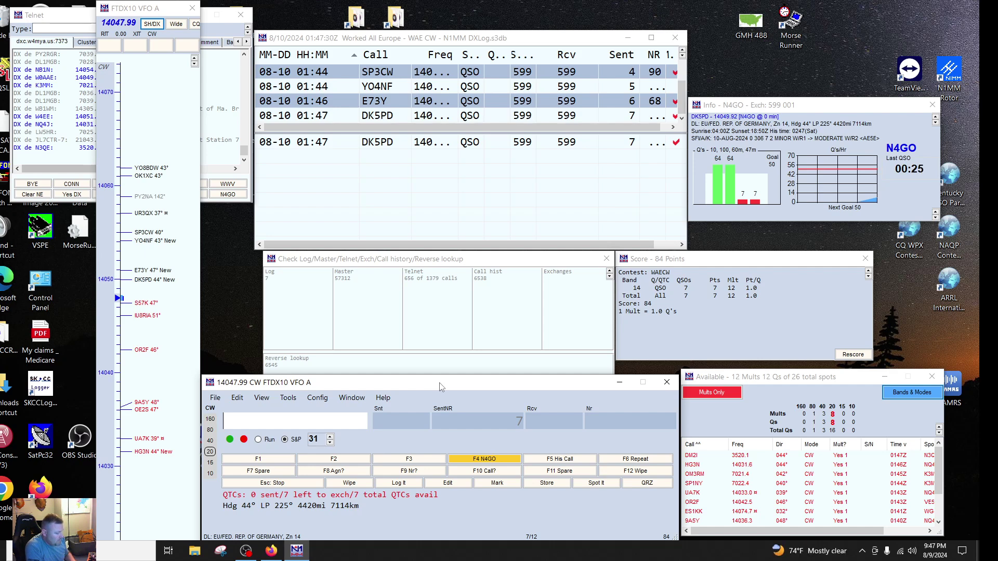
Check how many QTCs can be sent to the partial callsign LY5, and cancel the QTC entry
type("LY")
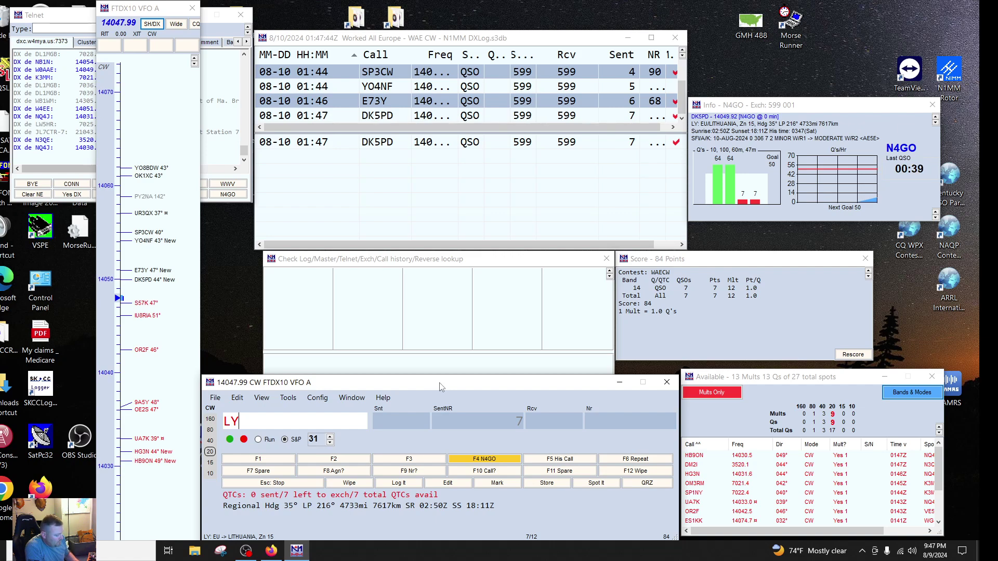
type("5")
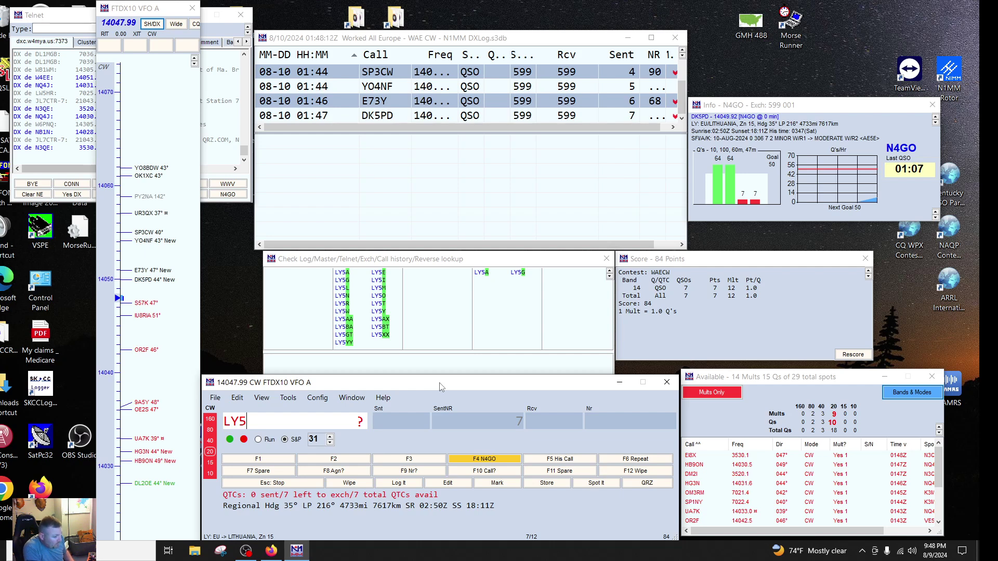
key("ctrl+z")
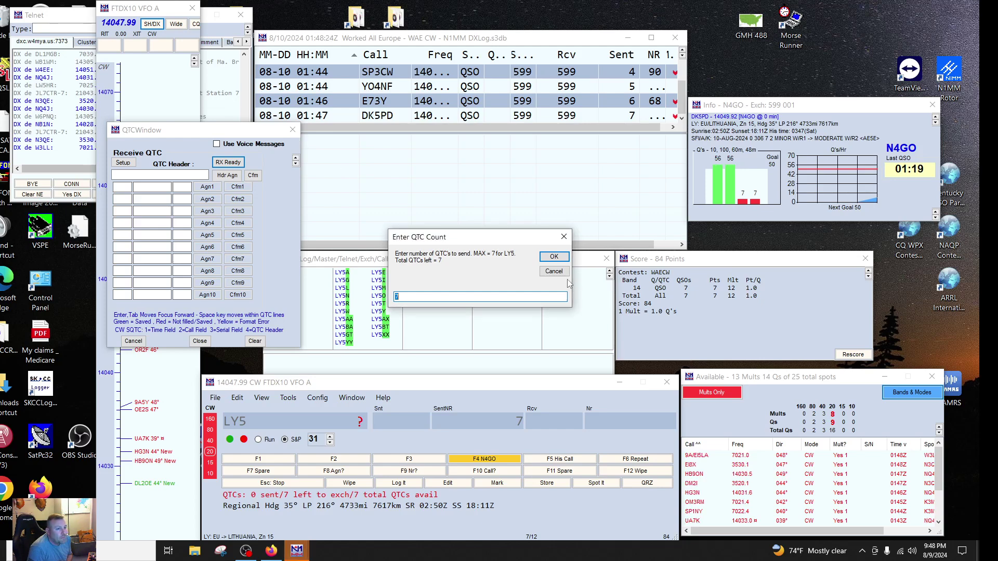
left_click(446, 235)
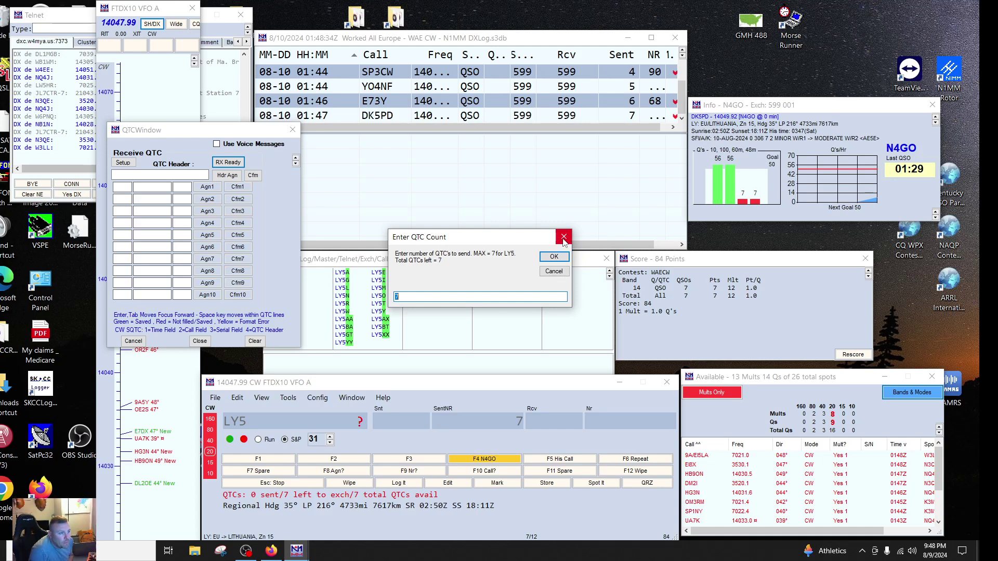
left_click(564, 237)
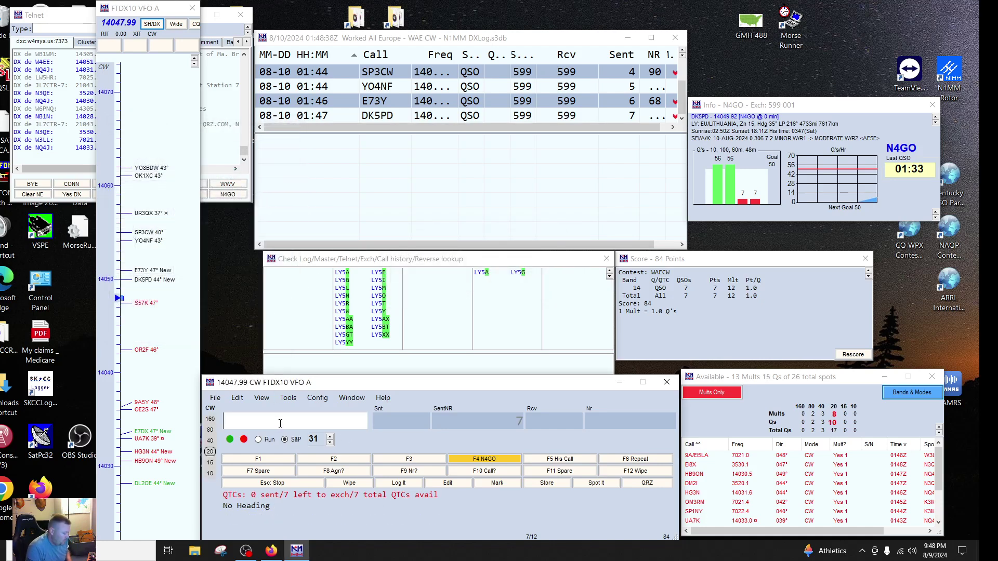
Check how many QTCs can be sent to DK5PD, and cancel the QTC entry
type("DK5PD")
key("ctrl+z")
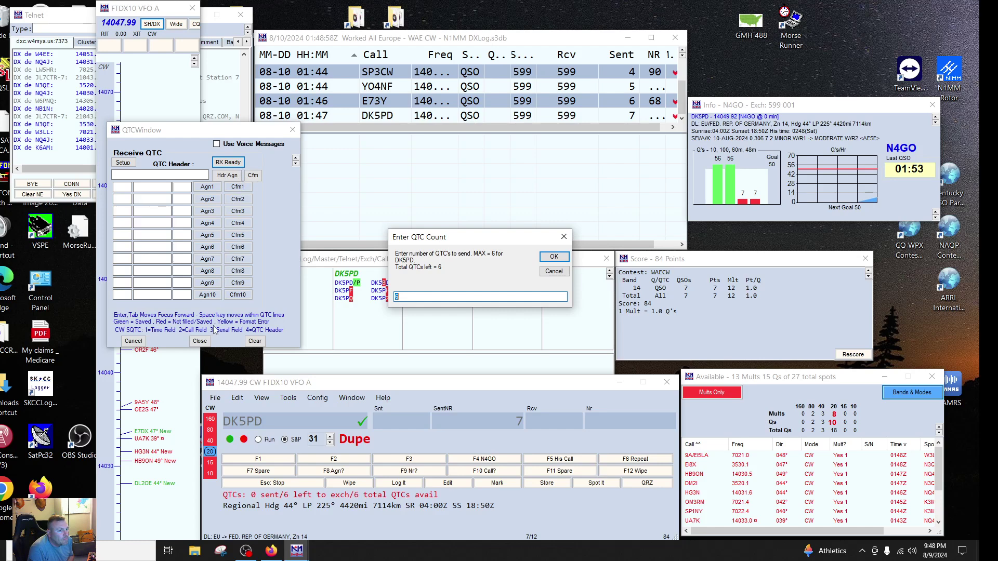
left_click(564, 238)
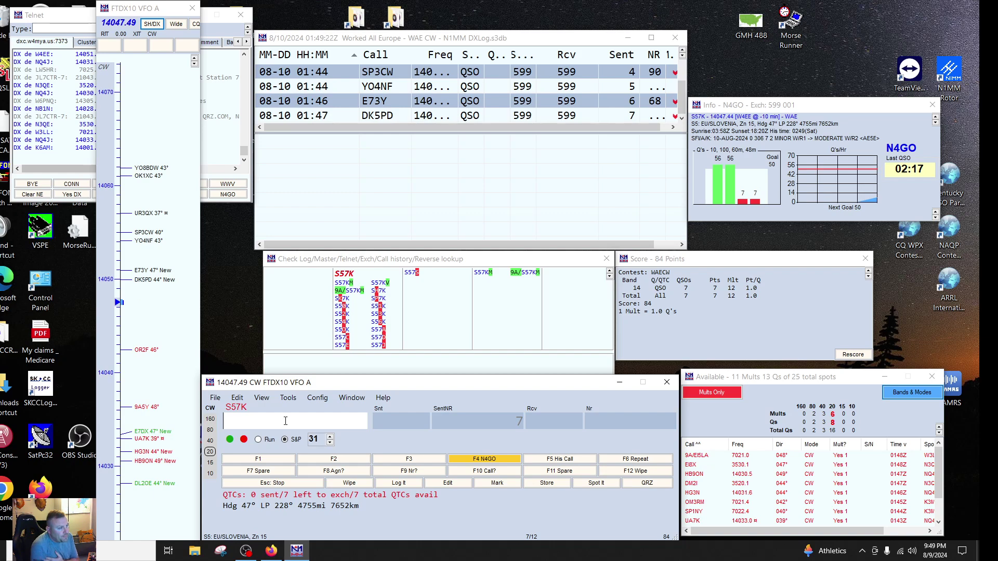
Log S57K with received number 144, raising the CW speed to 33 and sending the exchange
key("space")
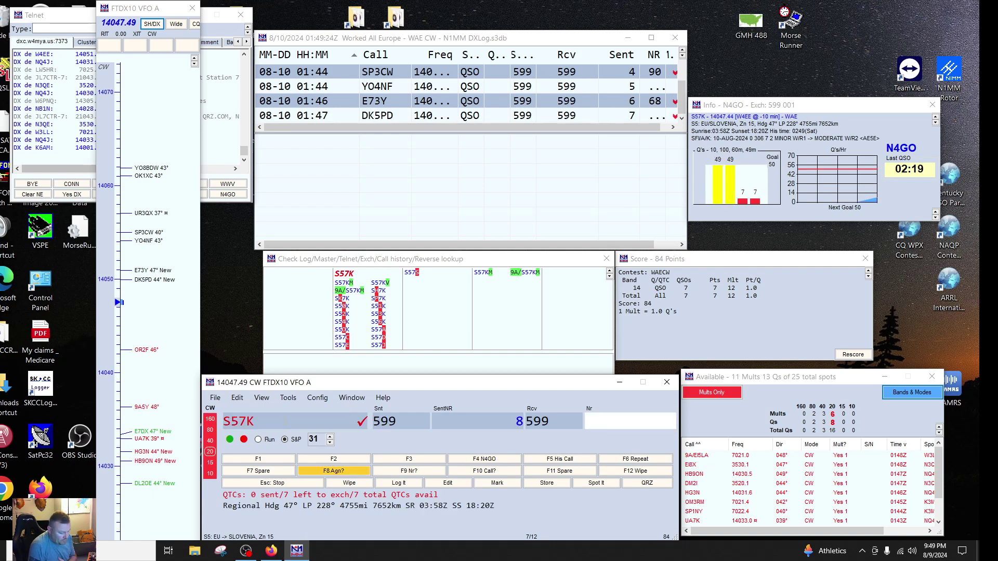
type("143")
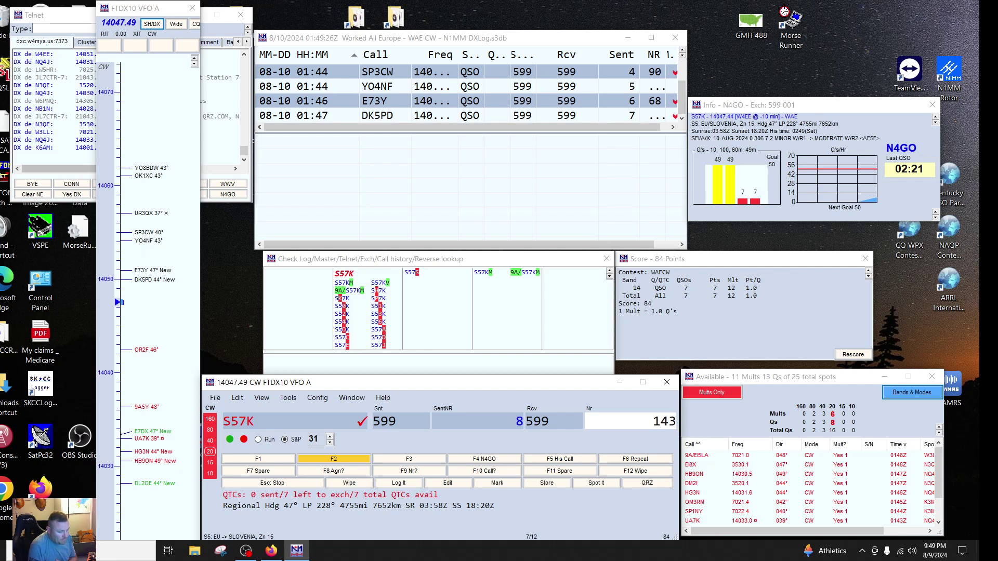
key("BackSpace")
type("4")
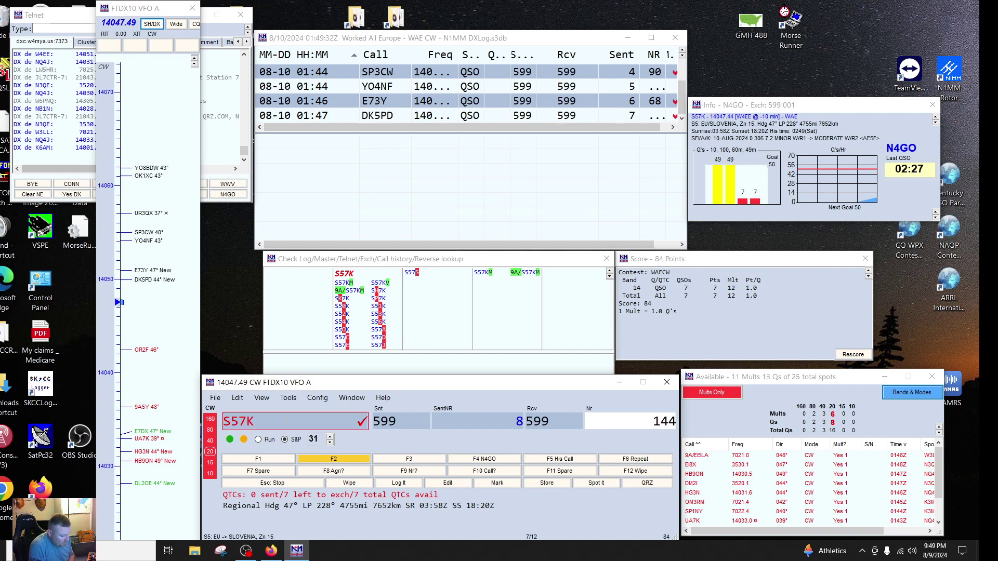
key("Page_Up")
key("F2")
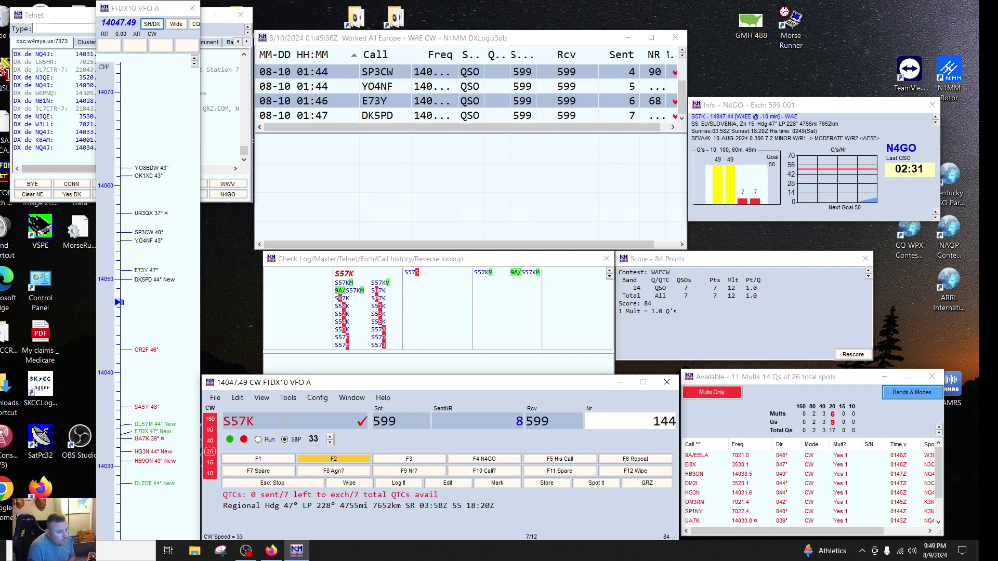
key("Return")
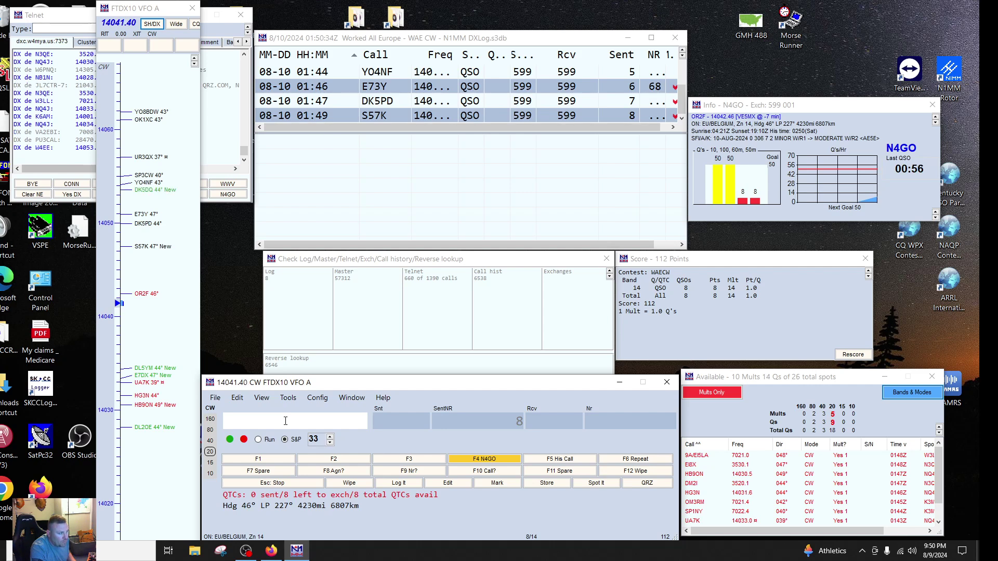
left_click(151, 24)
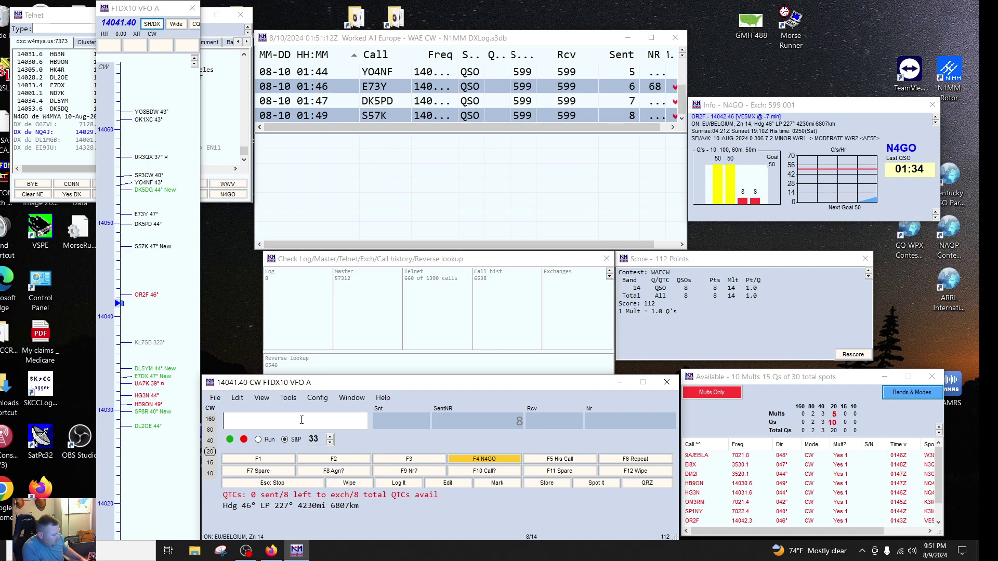
key("ctrl+q")
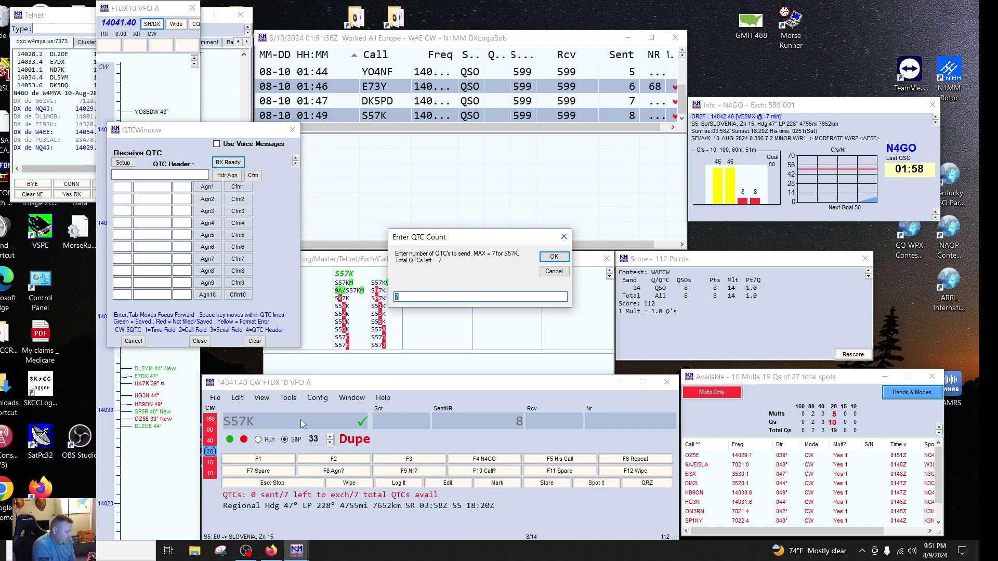
left_click(563, 237)
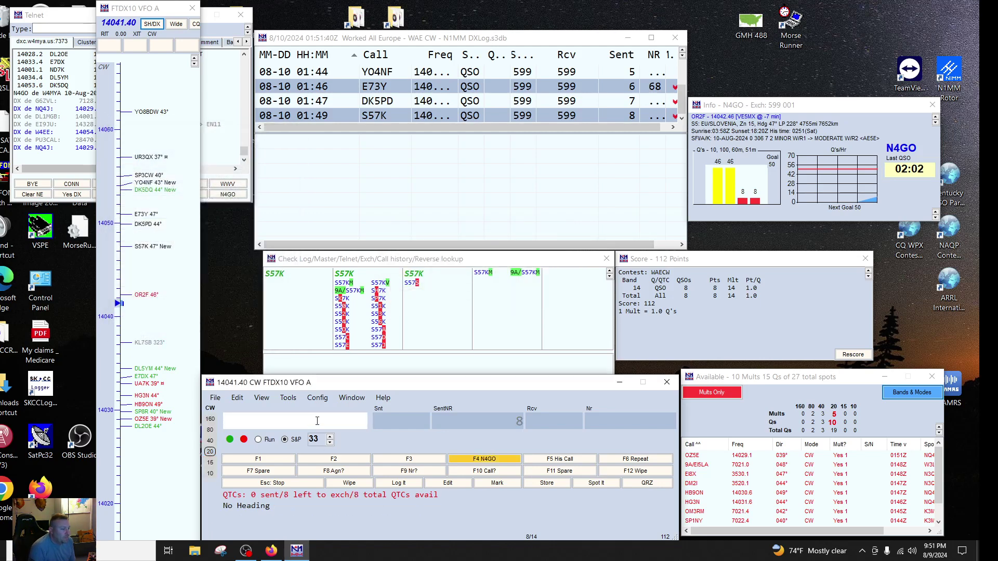
Enter II2C as the callsign and log the contact with received number 144
type("II2C")
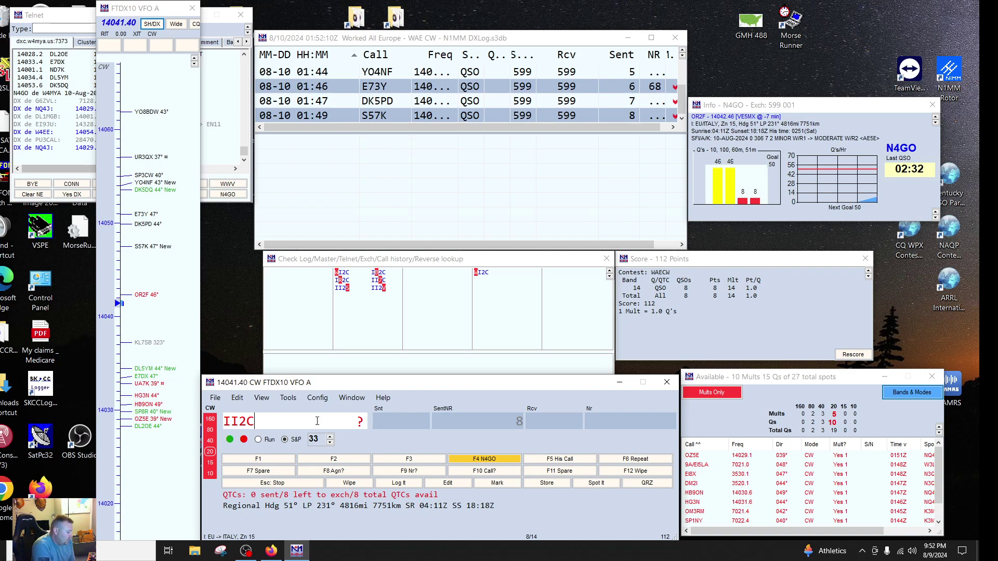
key("Return")
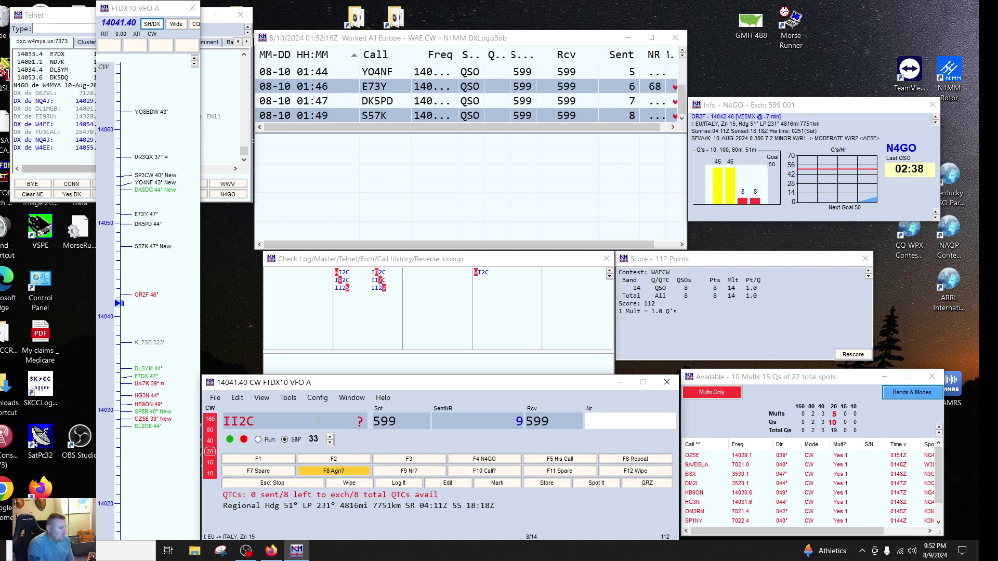
type("1")
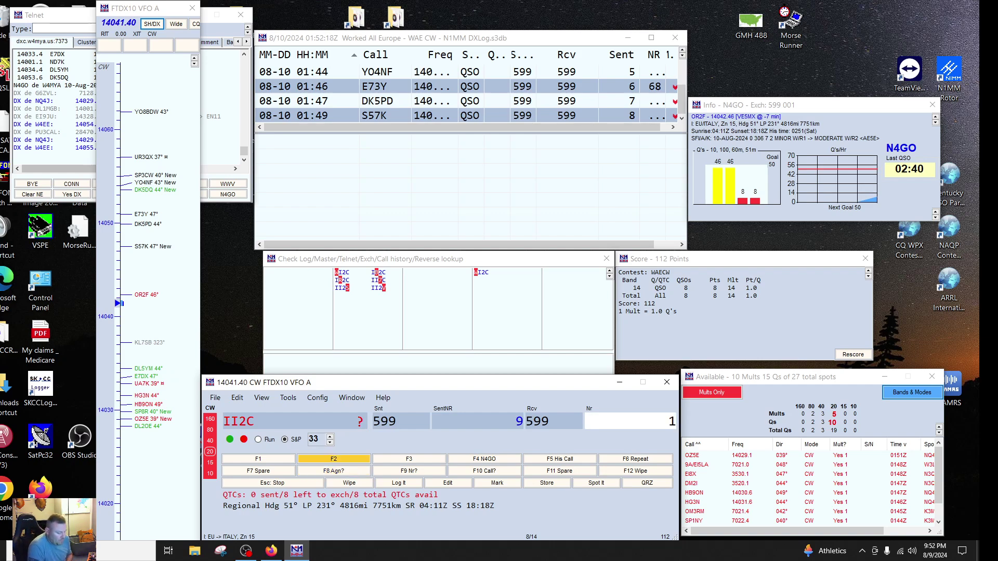
type("4")
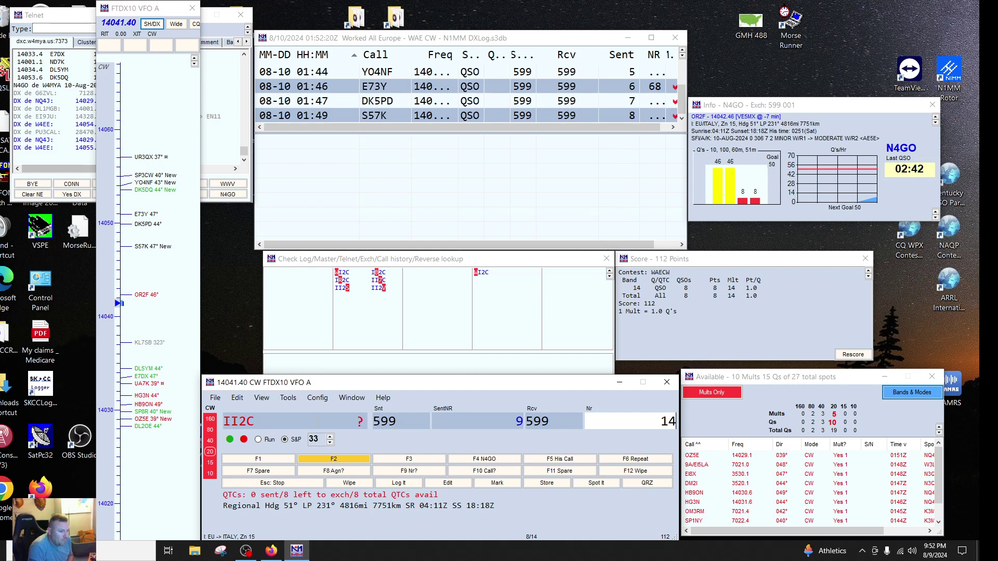
type("4")
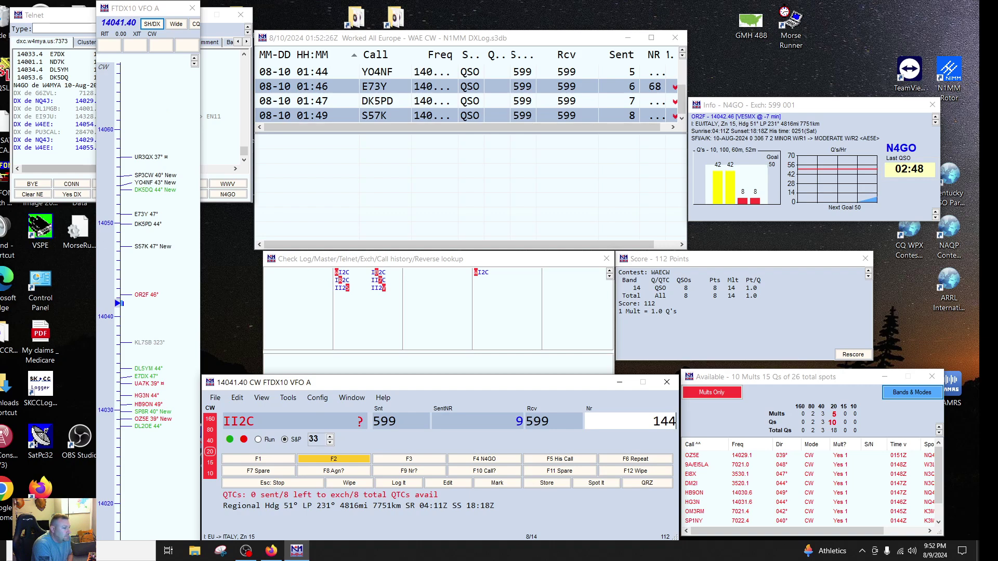
left_click(291, 421)
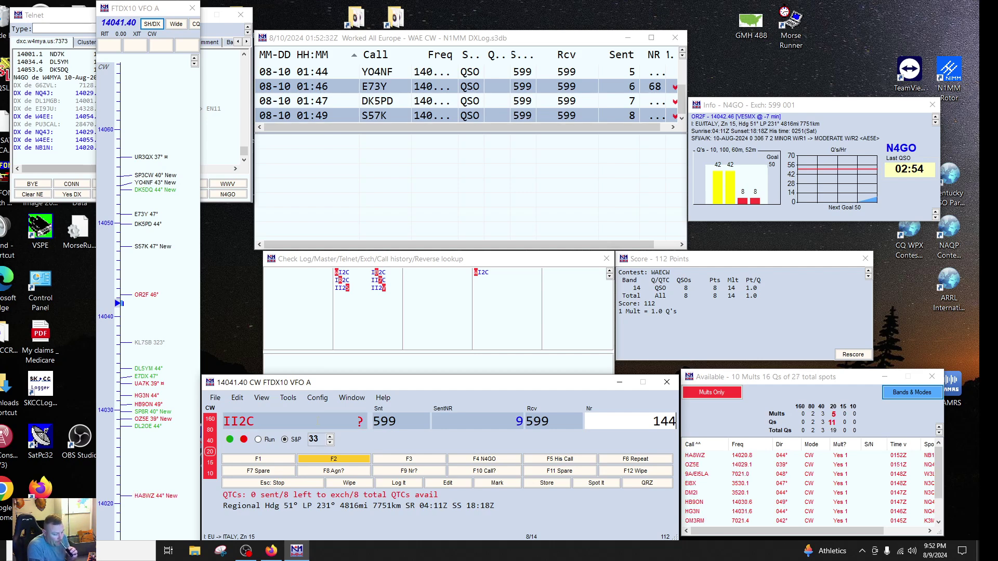
key("Return")
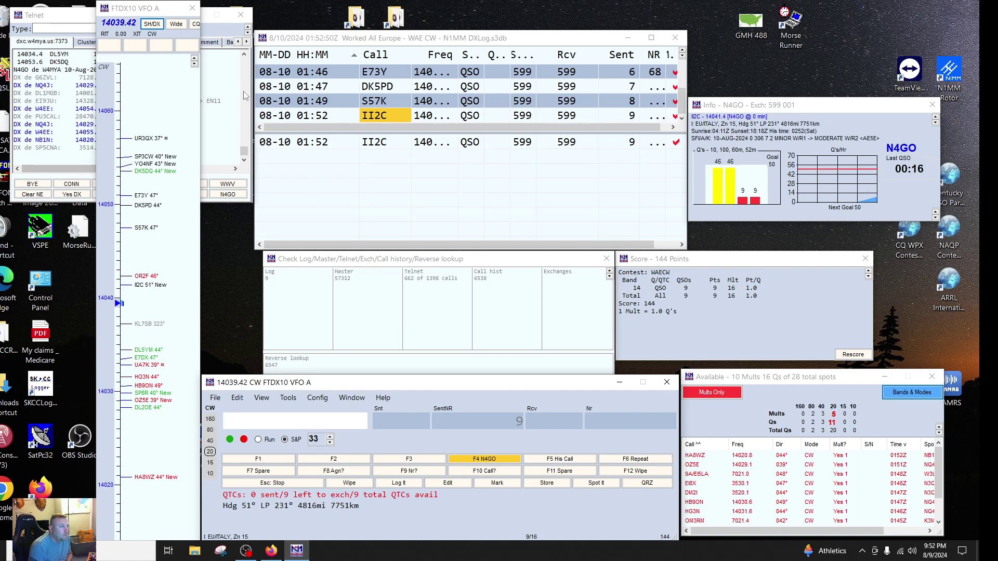
Request the recent DX spots, and log a contact with RU1A using received number 254
left_click(151, 25)
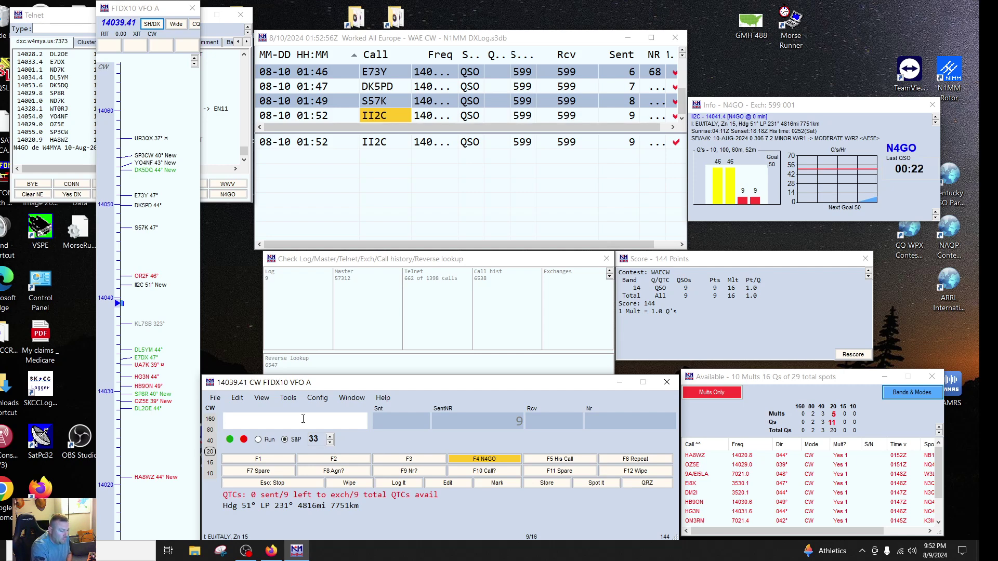
type("RU1A")
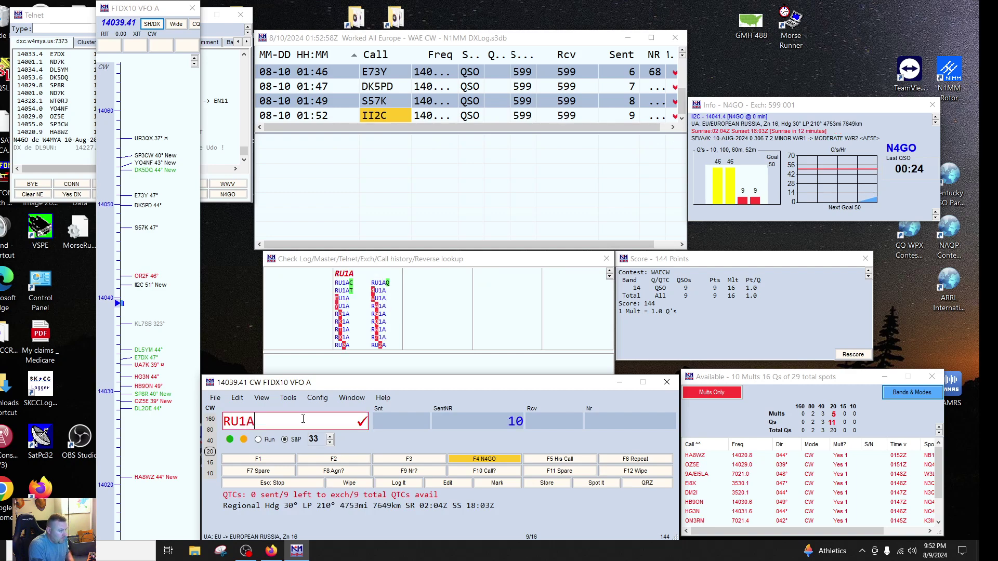
key("Return")
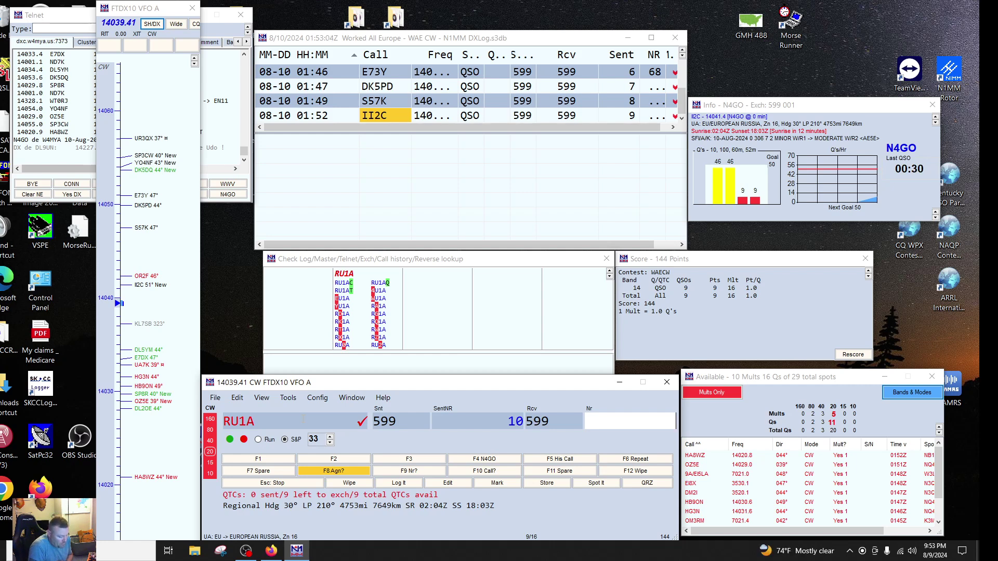
type("2")
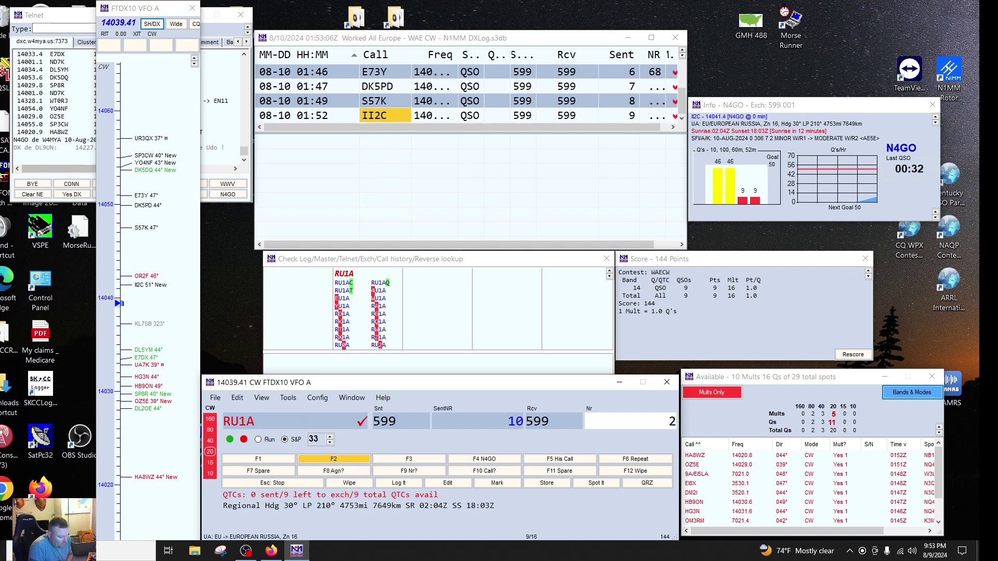
type("54")
key("Return")
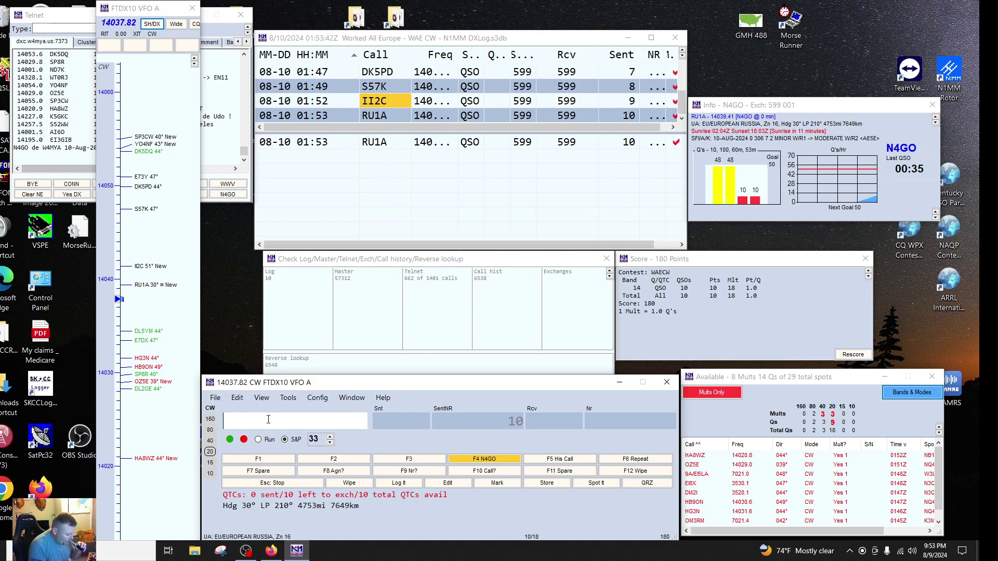
type("SP9")
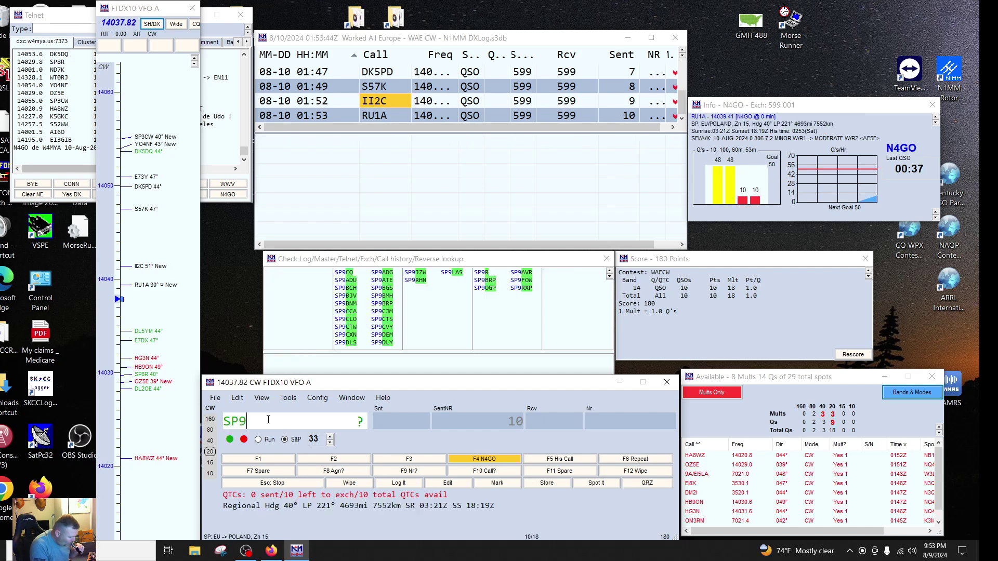
type("XCN")
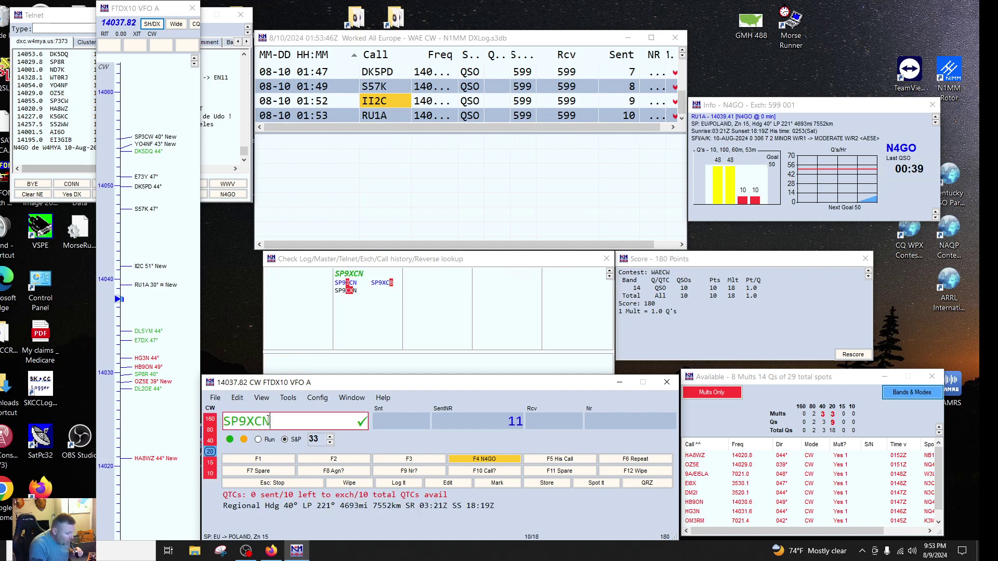
key("Return")
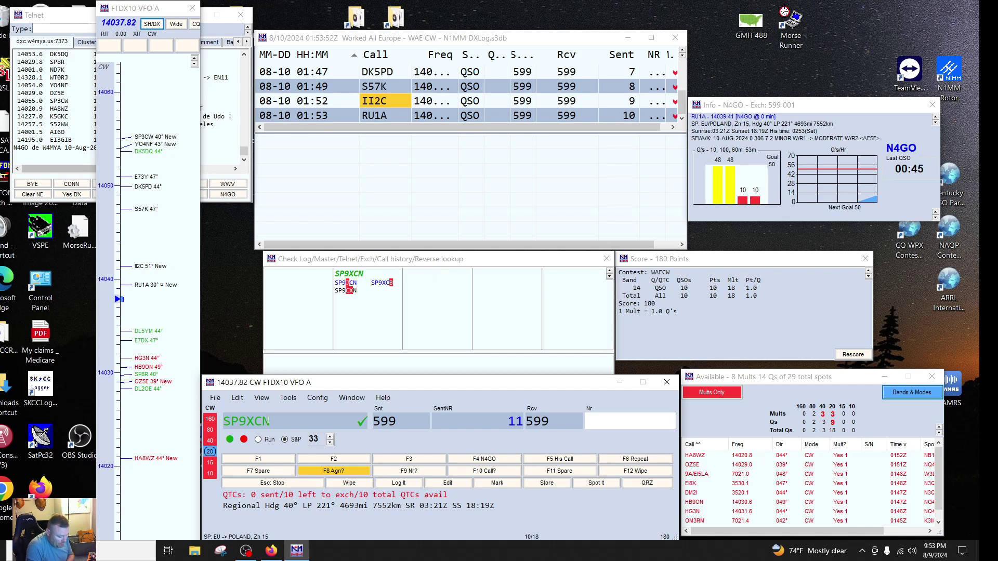
type("10")
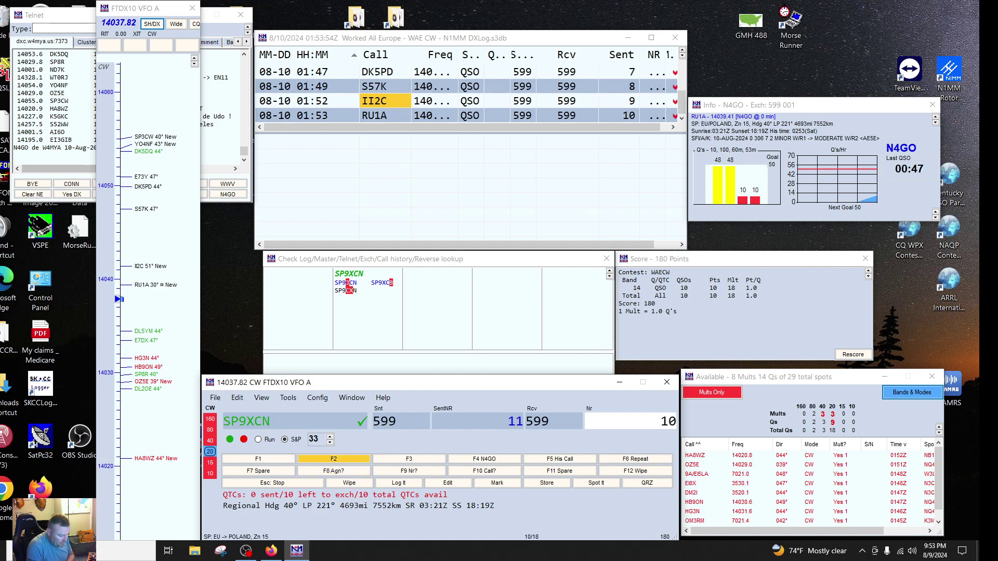
key("Return")
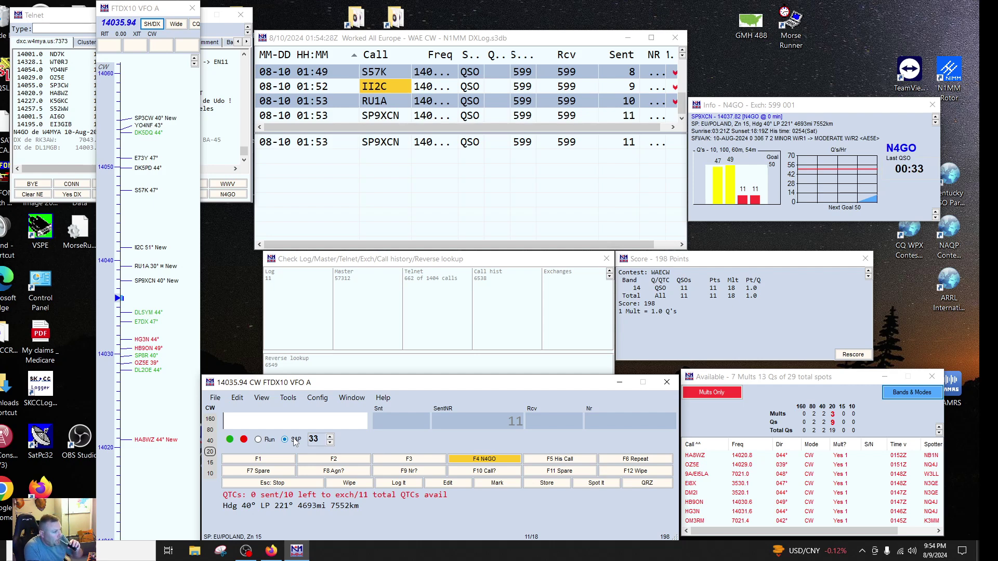
key("space")
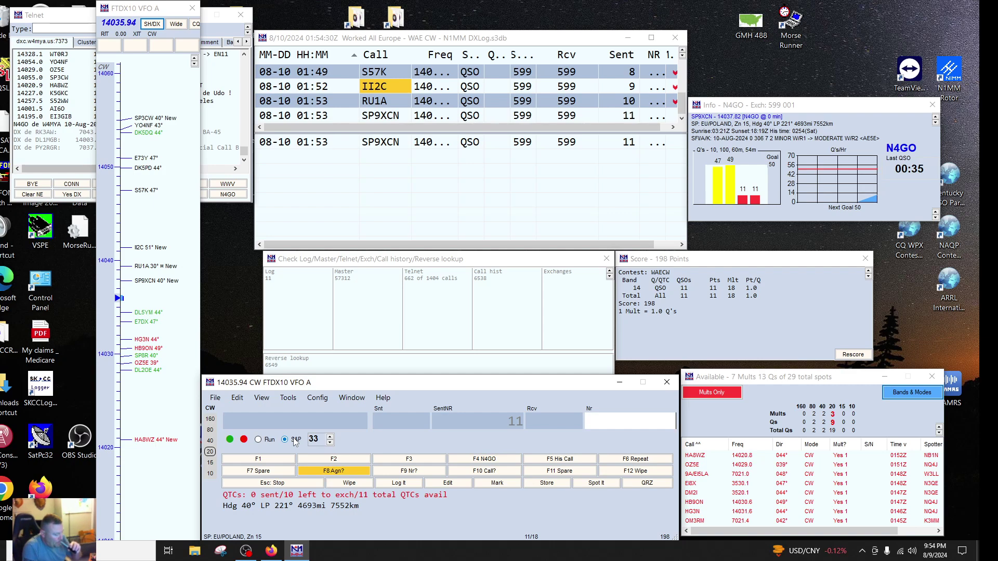
Enter 13 as the received number and OE2S as the callsign, correcting the call prefix, and call the station
type("13")
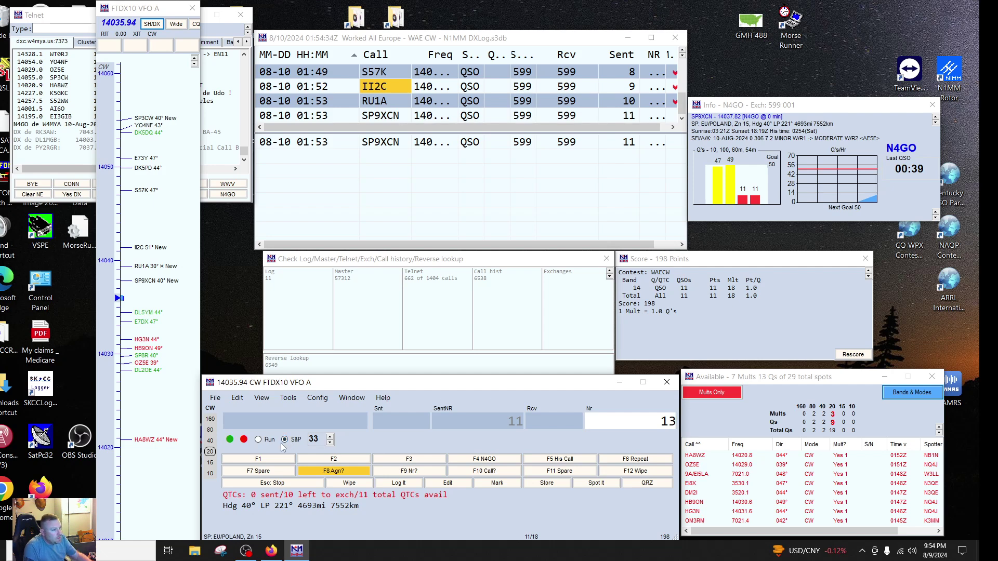
left_click(290, 424)
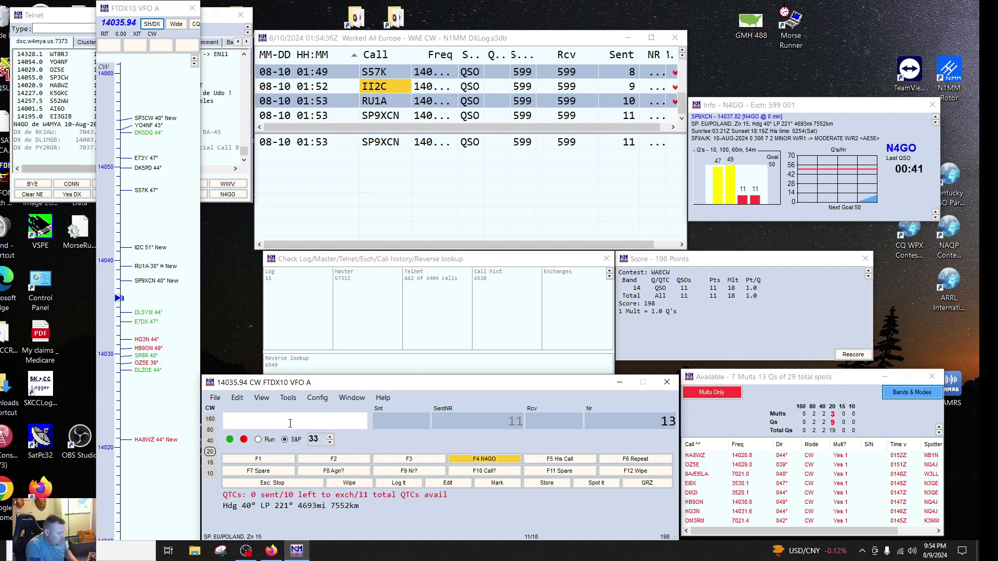
type("OE1S")
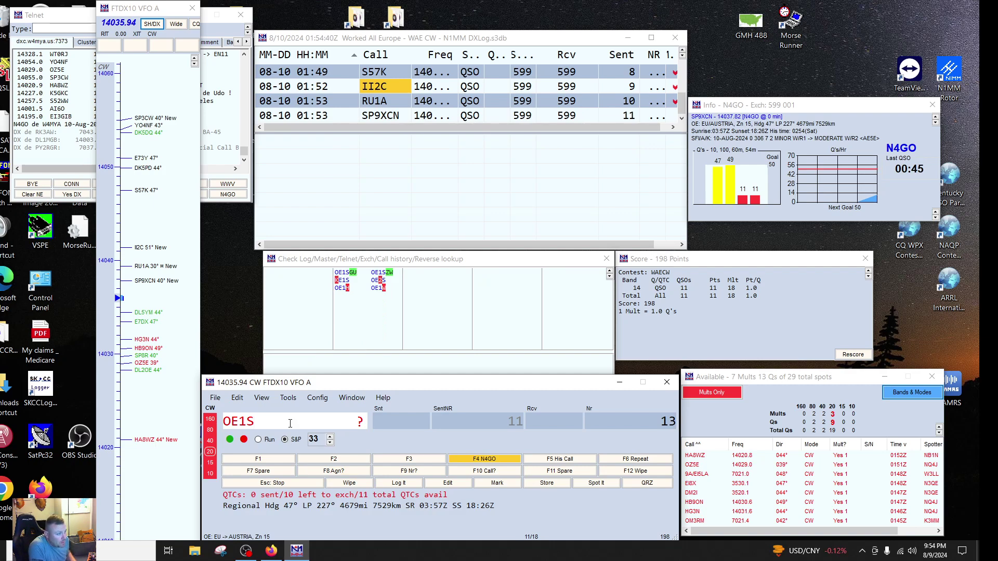
key("BackSpace")
key("BackSpace")
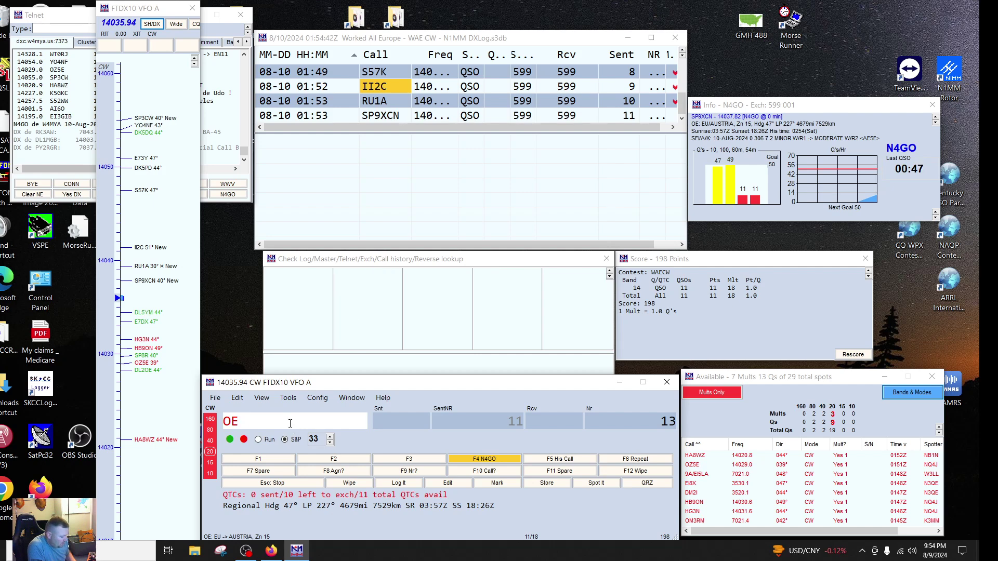
type("2S")
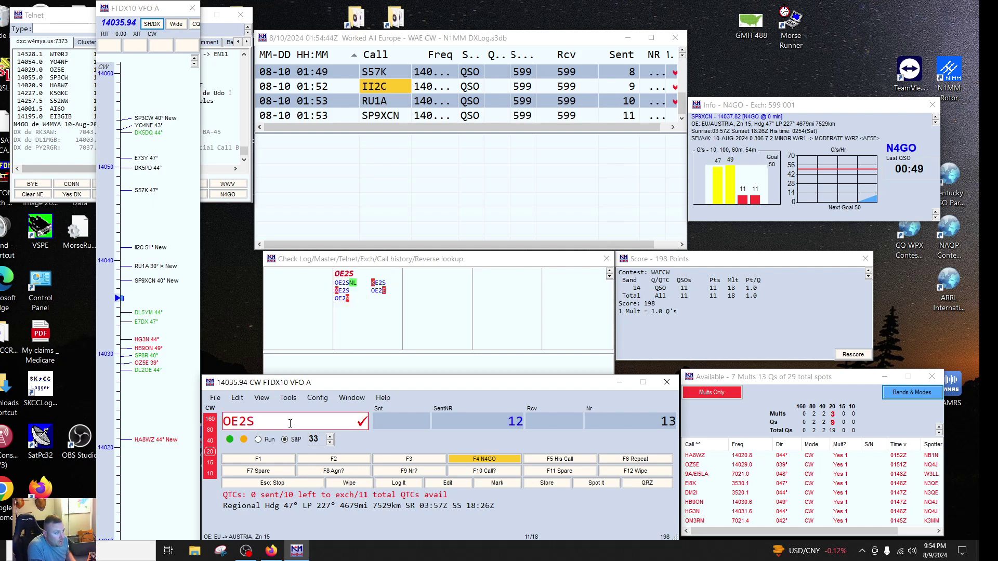
key("Return")
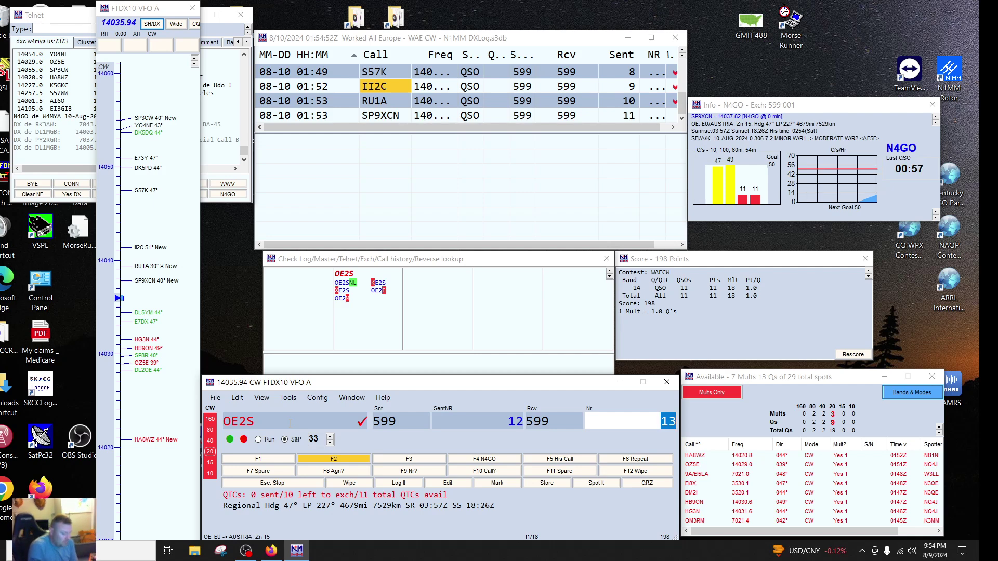
Ask OE2S for a repeat, replace the received number with 140, send the exchange and log the contact
key("F8")
key("BackSpace")
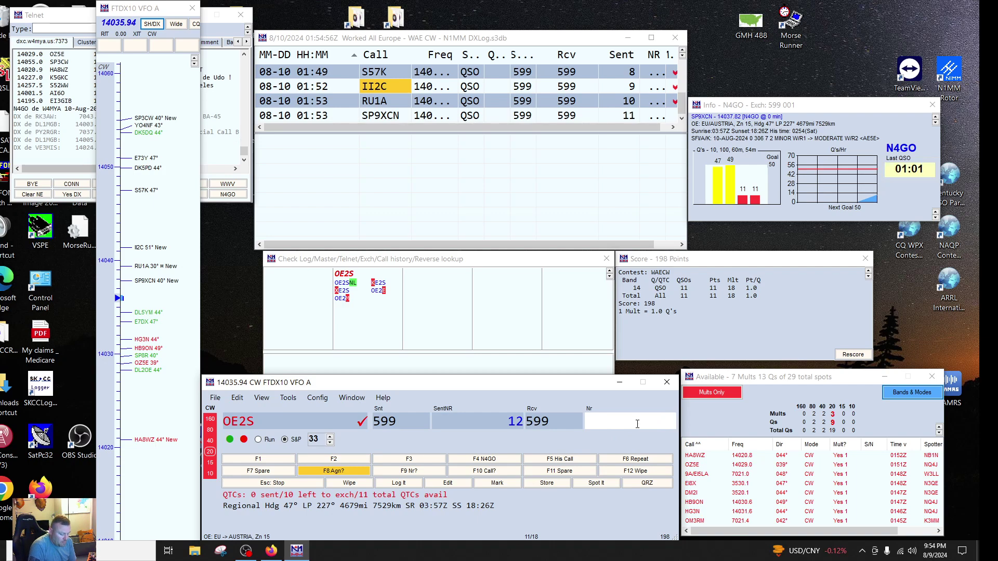
key("F2")
type("140")
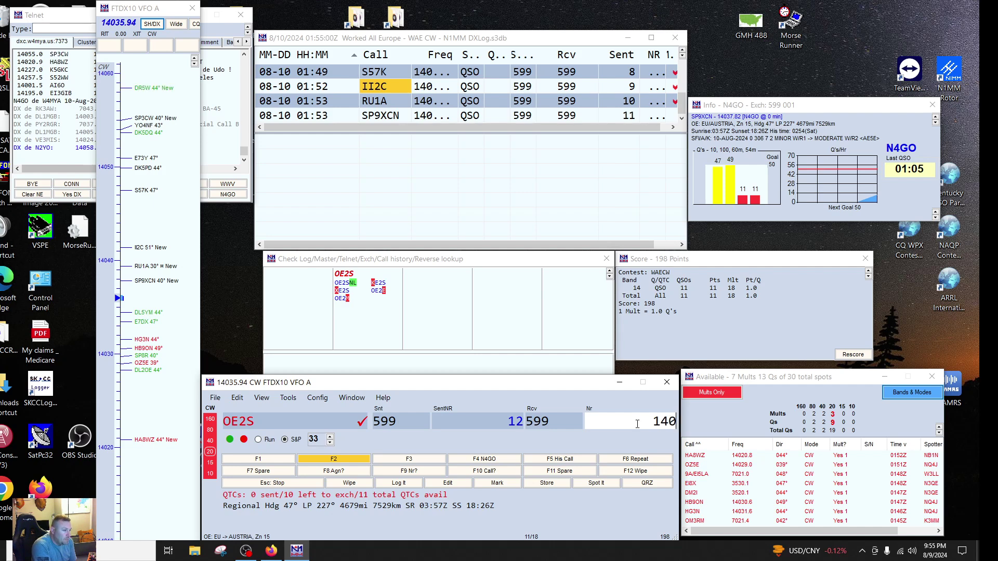
key("Return")
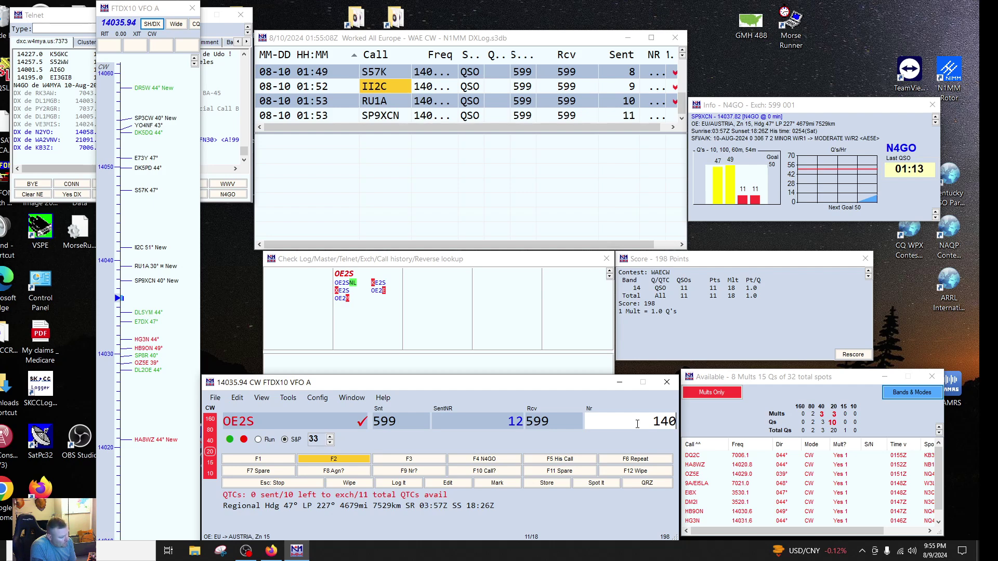
key("Return")
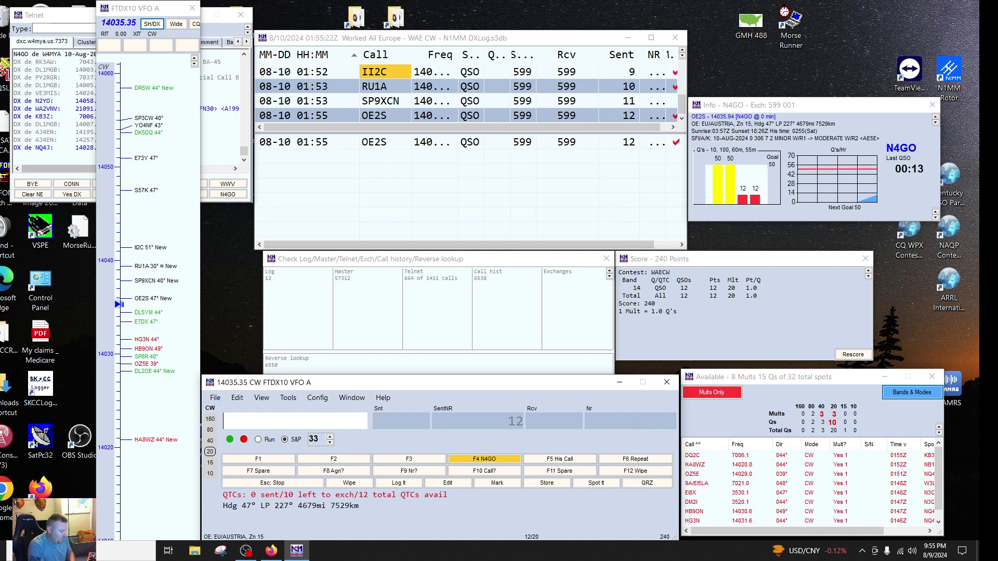
type("HA7A")
key("Return")
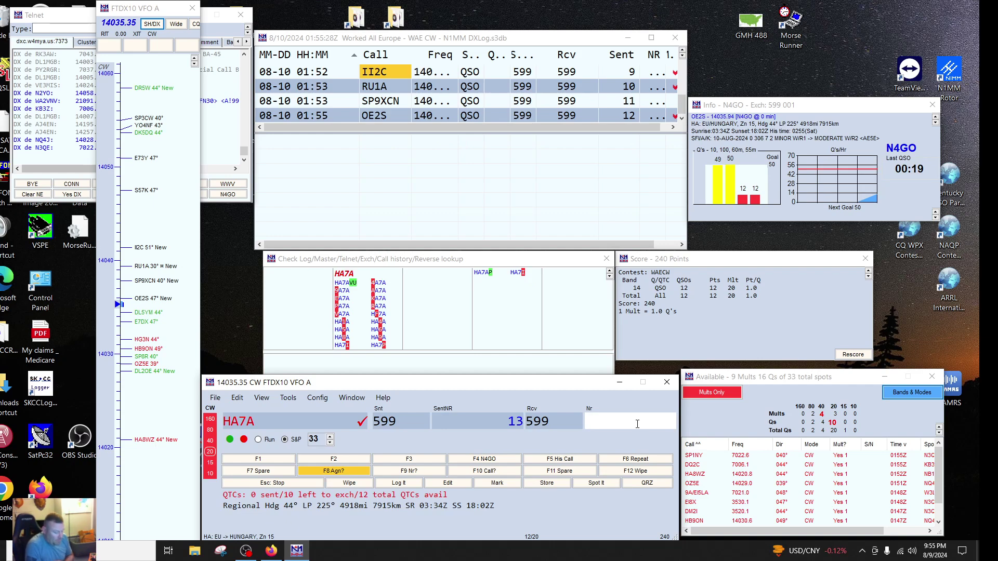
type("2")
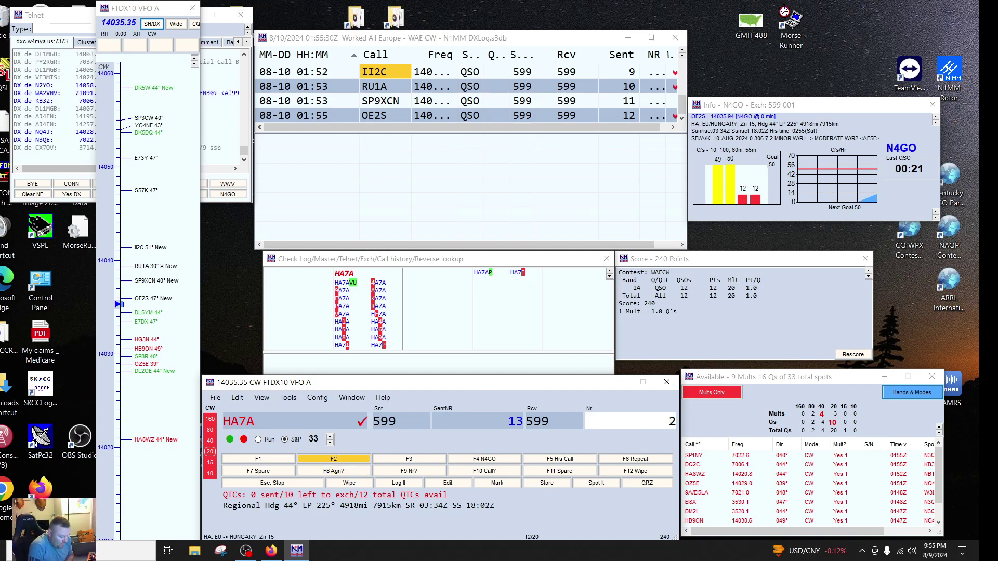
type("01")
key("Return")
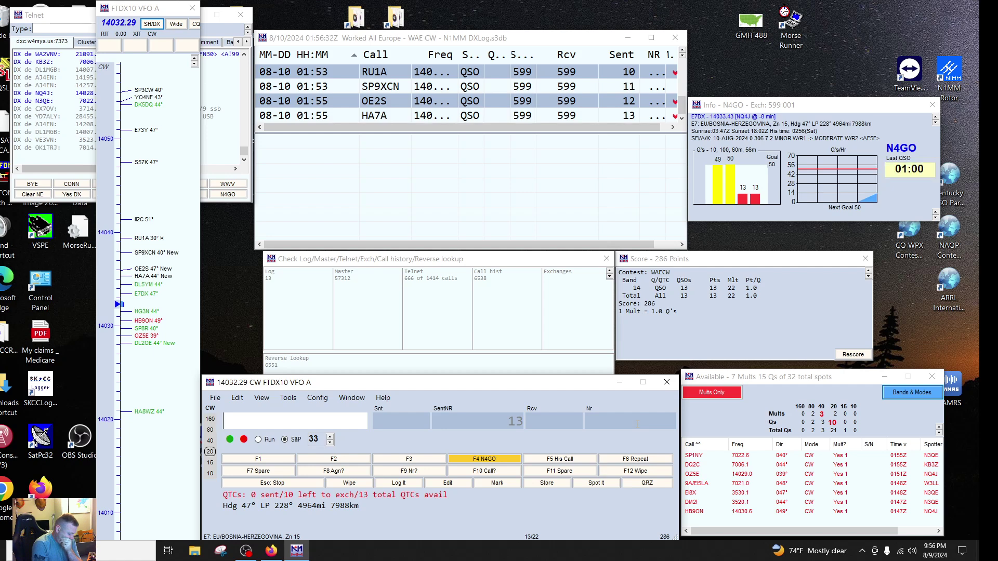
Try to work LZ1ZM and wipe the entry without logging it
type("LZ1ZM")
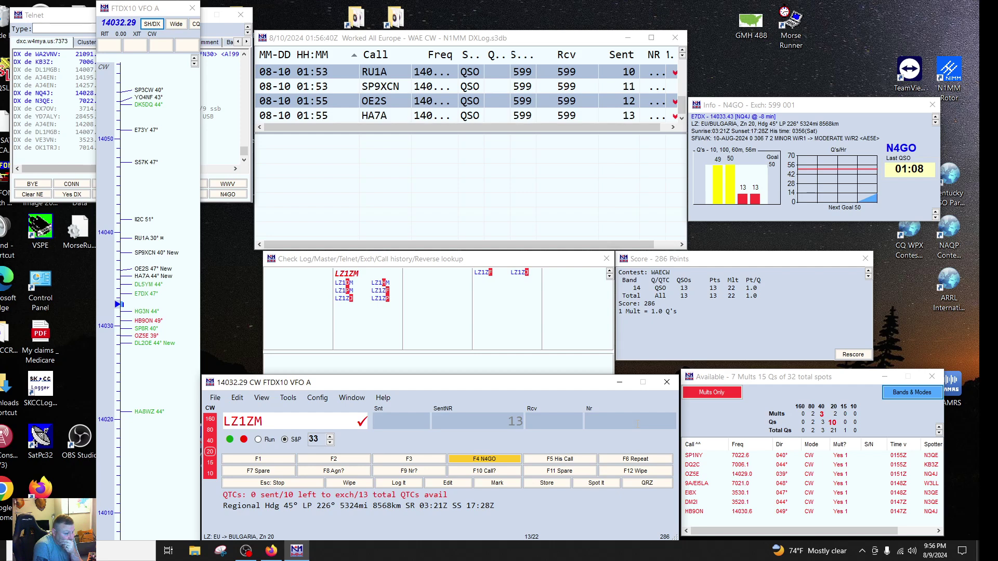
key("Return")
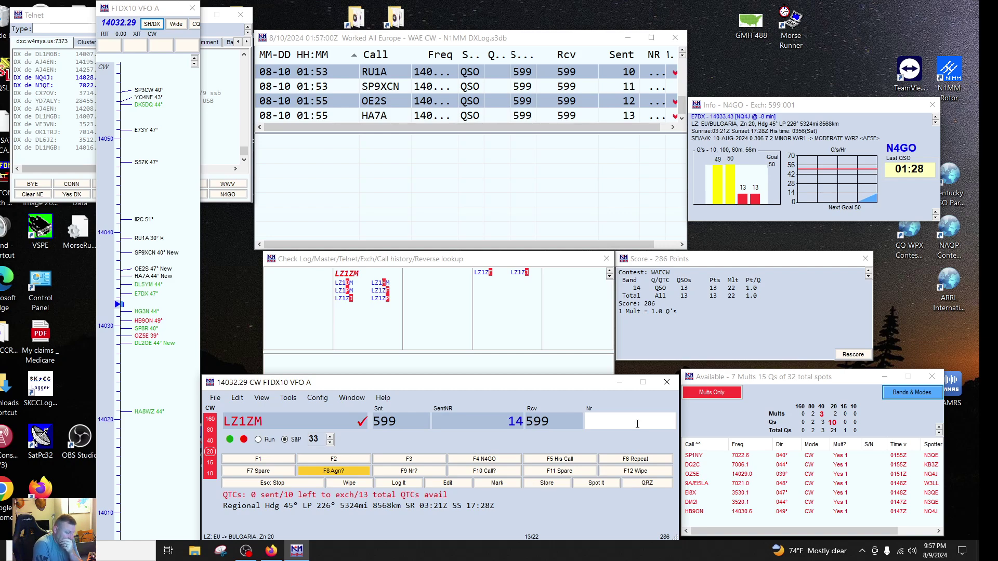
key("F12")
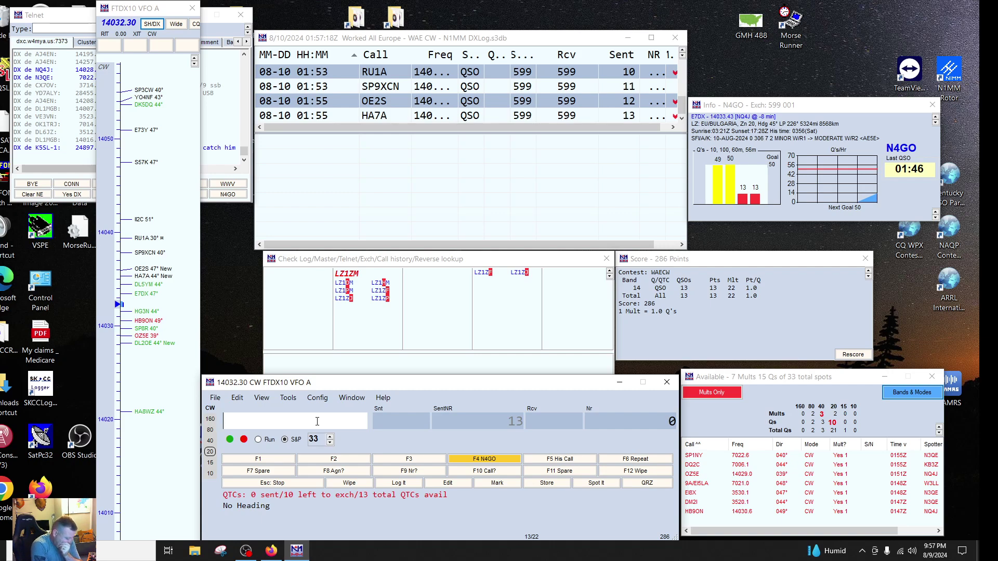
Enter CE2DX as the callsign at 14032.30 to mark the station on the bandmap without logging a contact
type("CE")
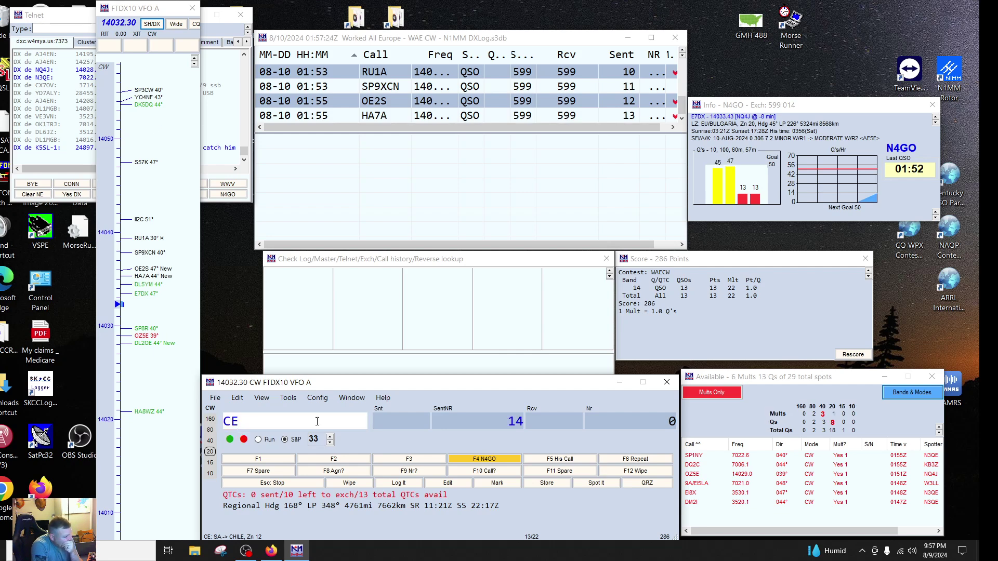
type("2DX")
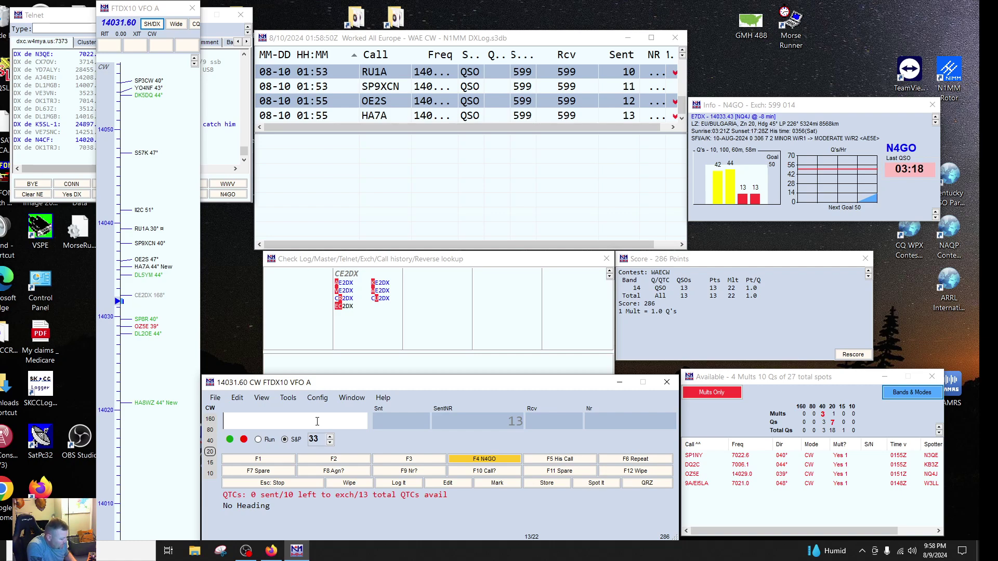
Call HG3N at 14031.60 and log the contact with received number 167
type("HG3N")
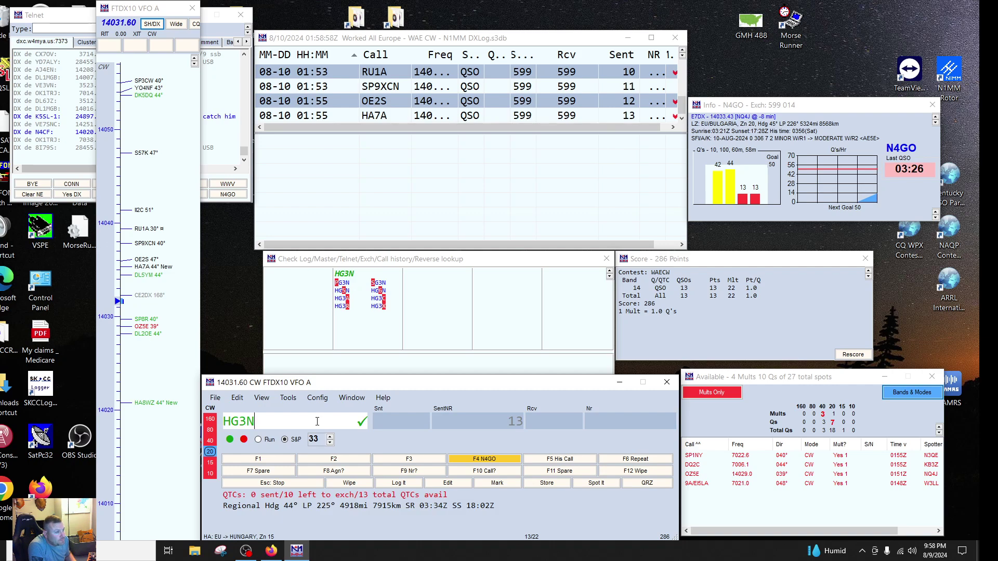
key("Return")
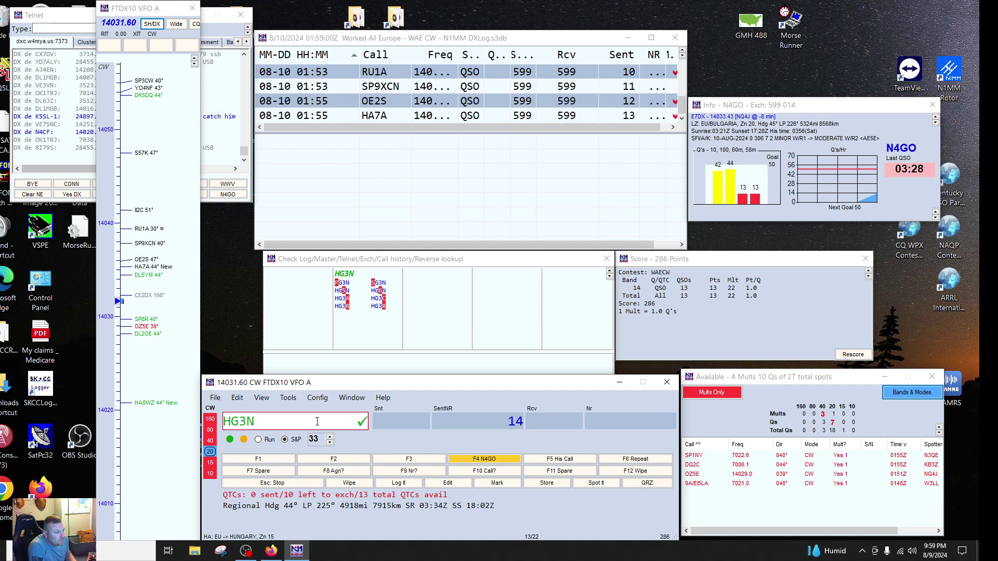
key("space")
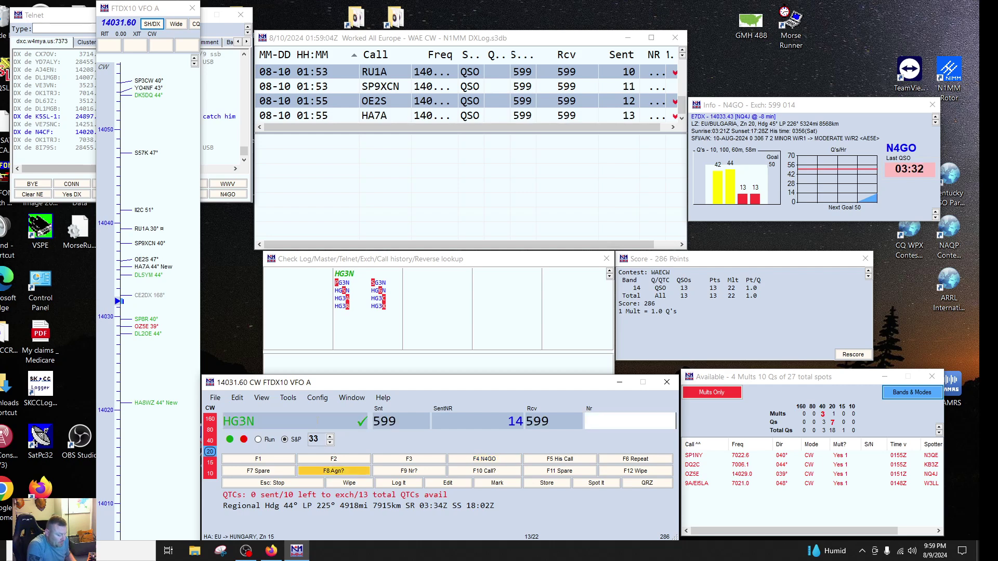
type("167")
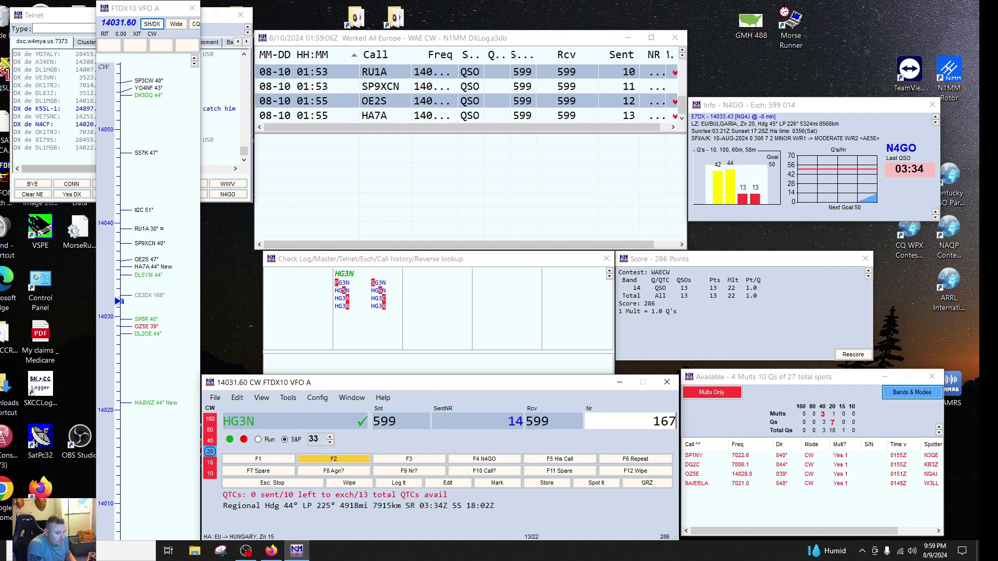
key("Return")
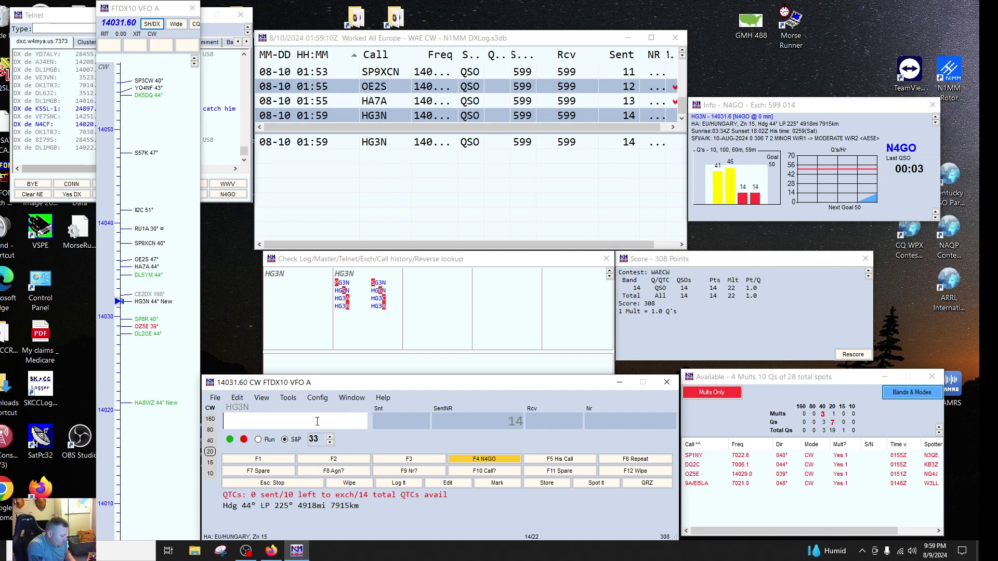
Start a QTC series for HG3N, accepting a count of 10 QTCs to send
key("ctrl+q")
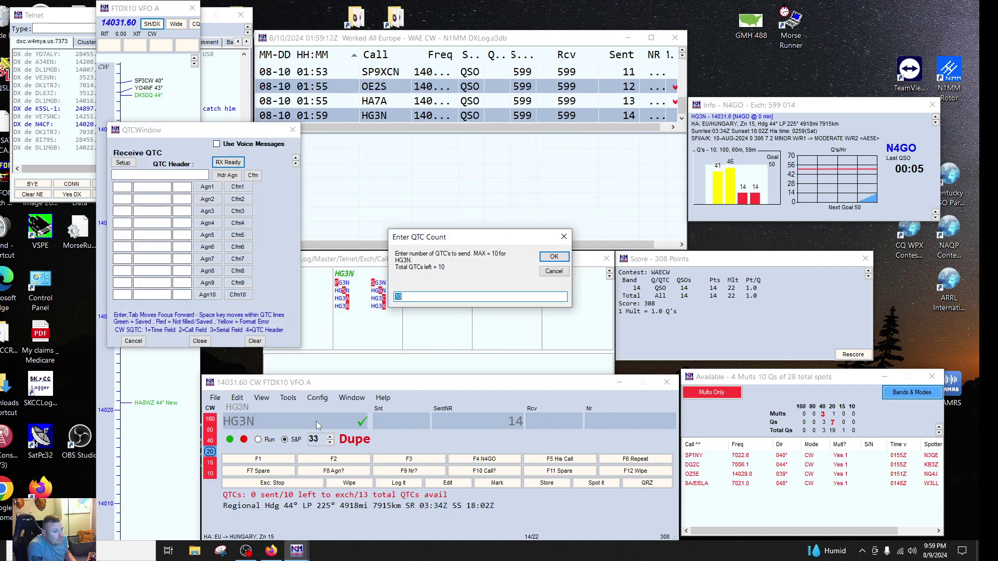
left_click(567, 260)
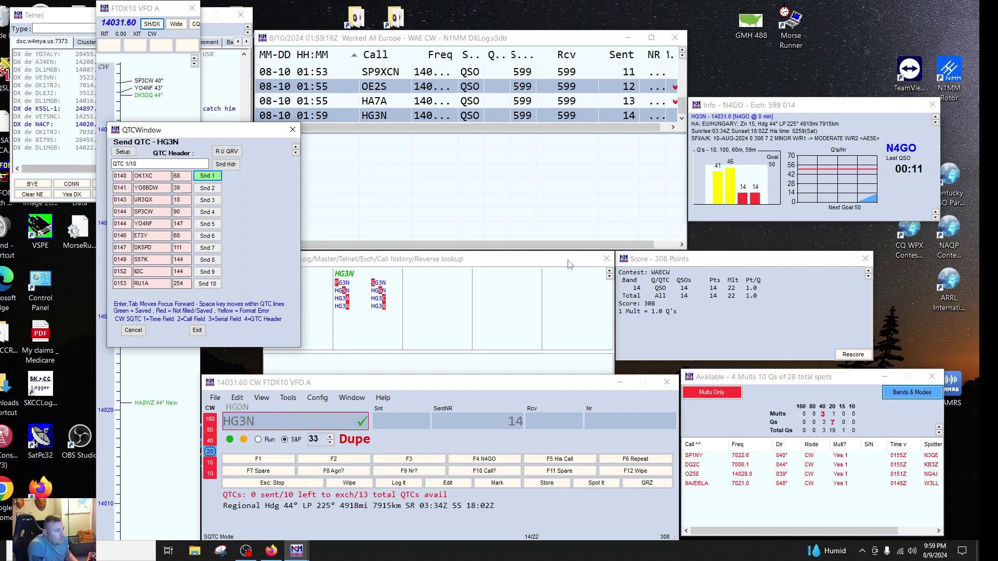
key("Return")
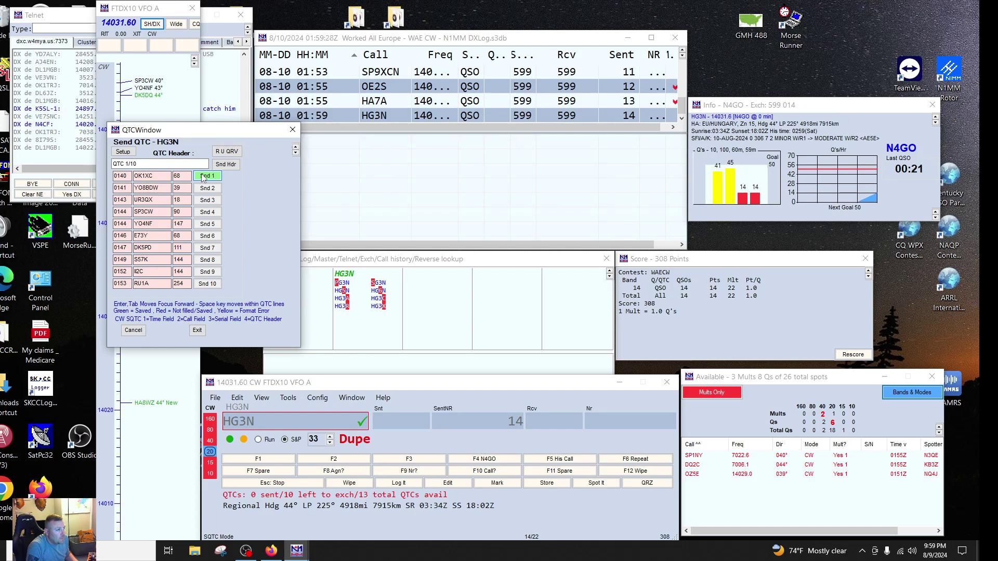
left_click(204, 178)
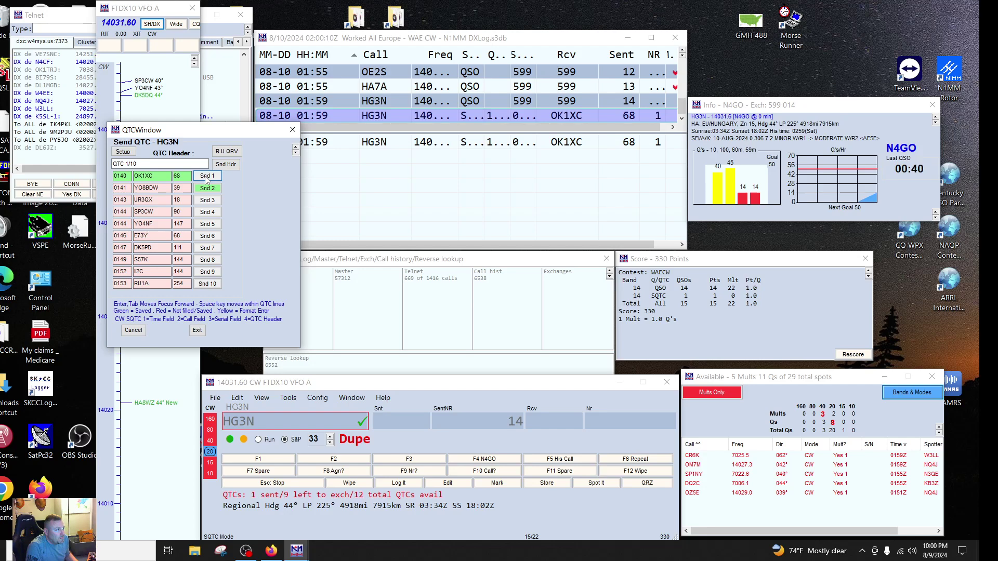
left_click(206, 176)
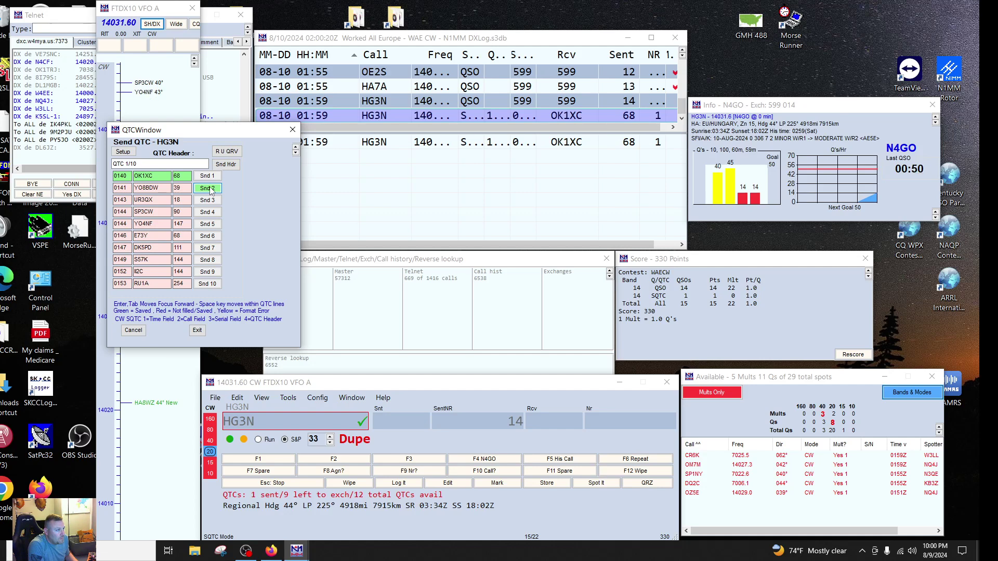
left_click(211, 191)
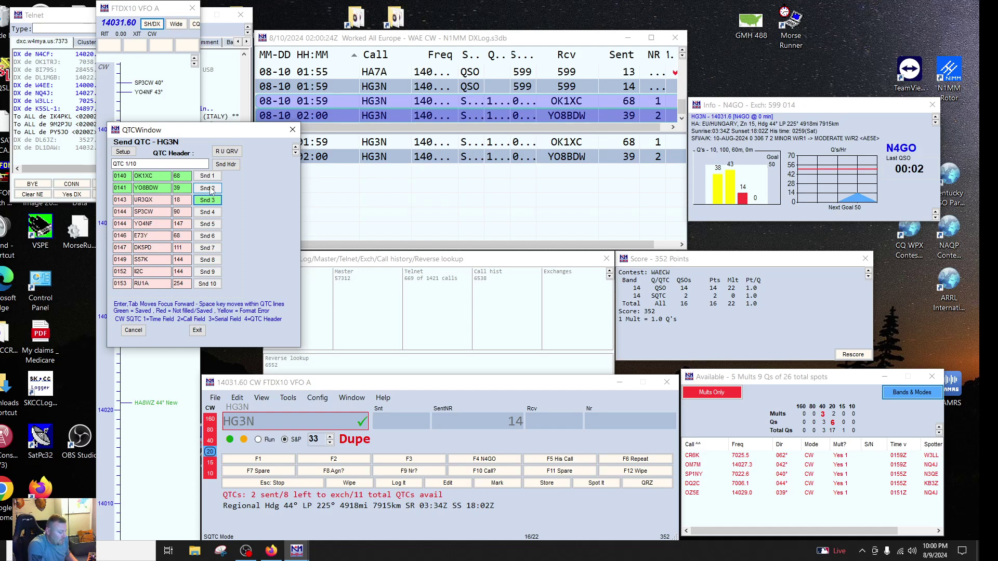
key("Page_Down")
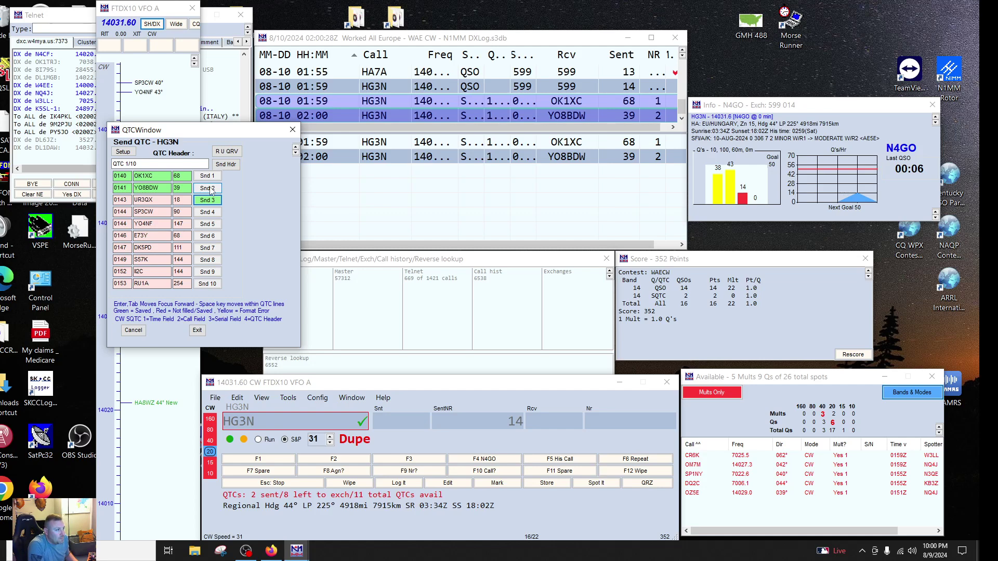
key("Return")
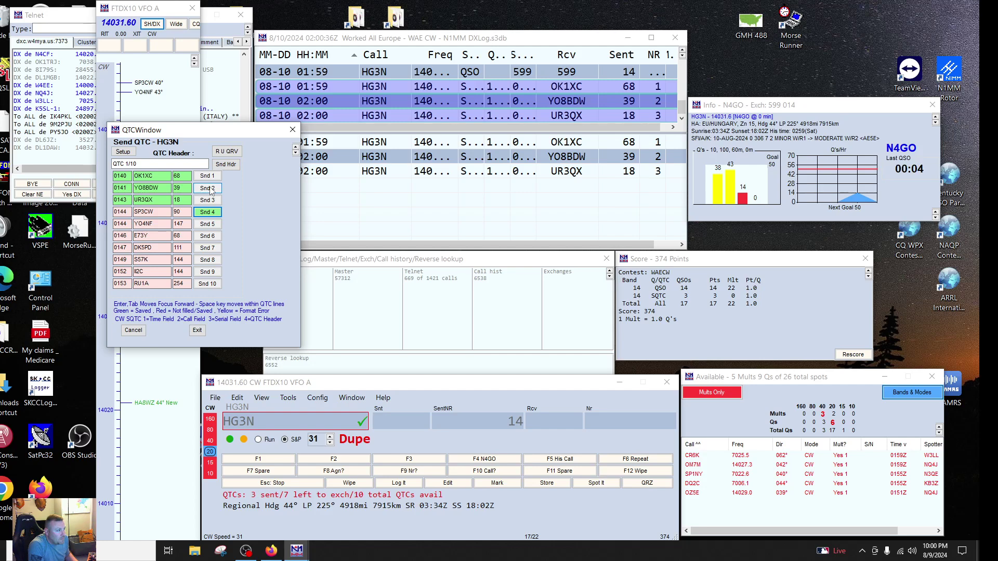
key("Return")
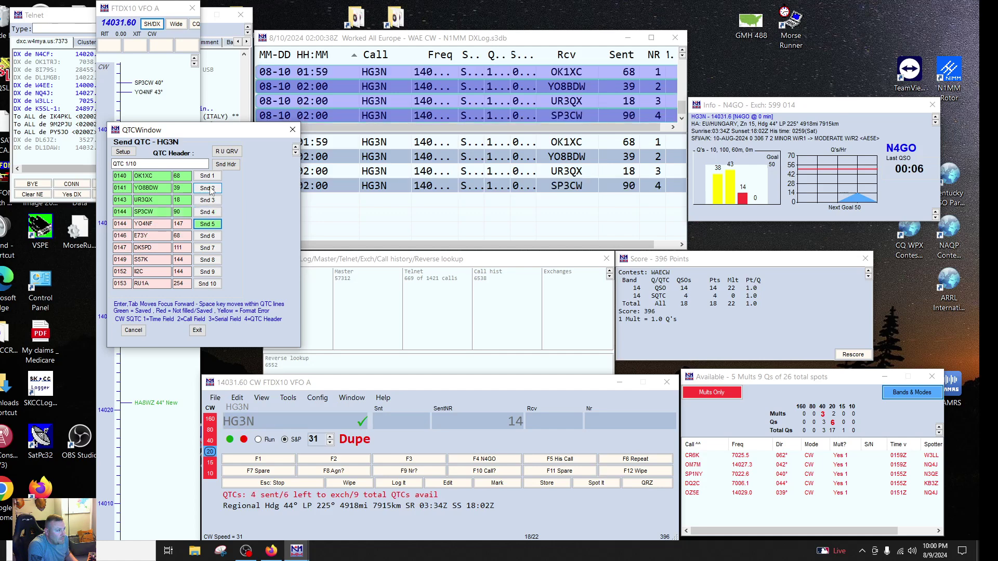
key("Return")
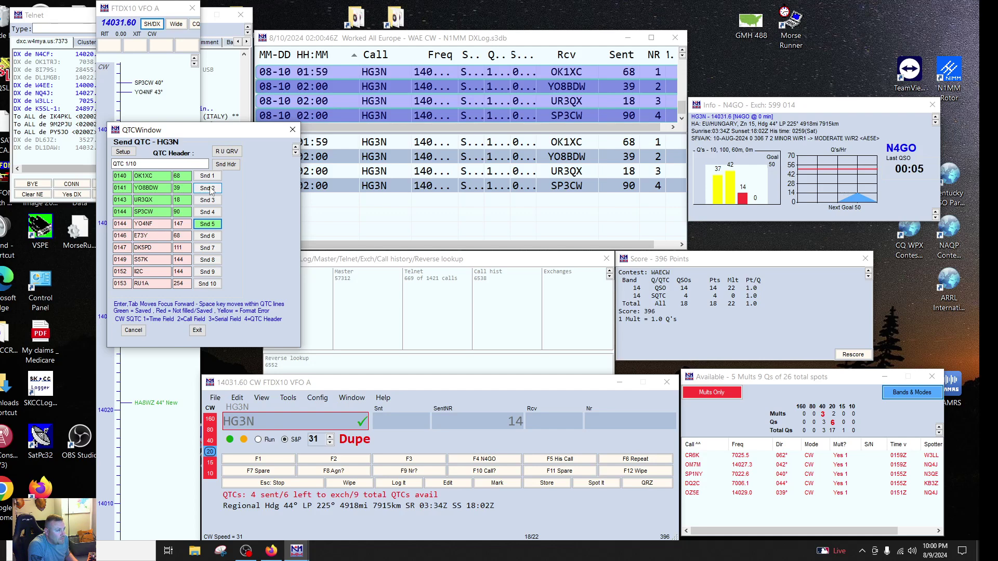
key("Return")
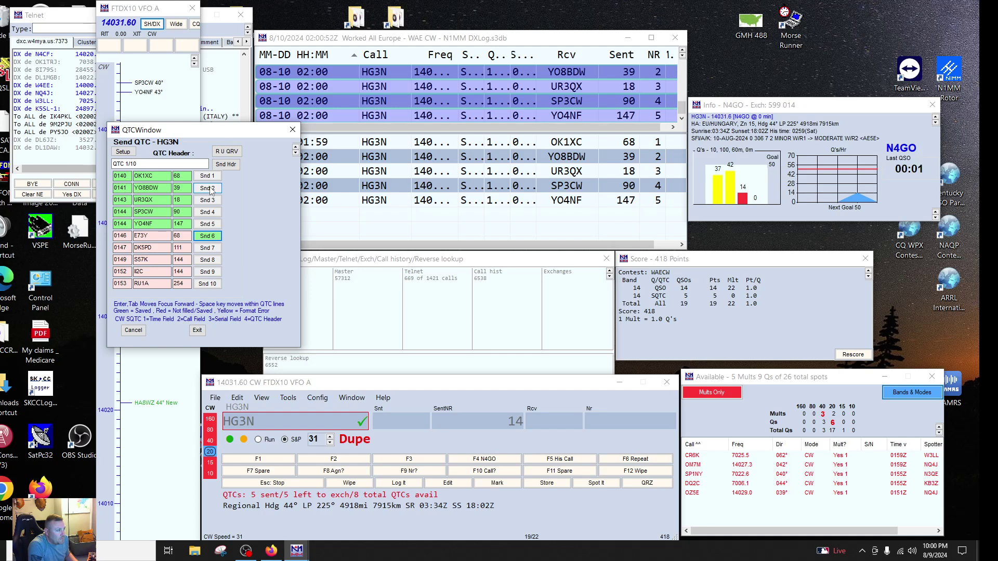
Send QTC lines 6 to 10, E73Y, DK5PD, S57K, II2C and RU1A, to HG3N and close the QTC series
key("Return")
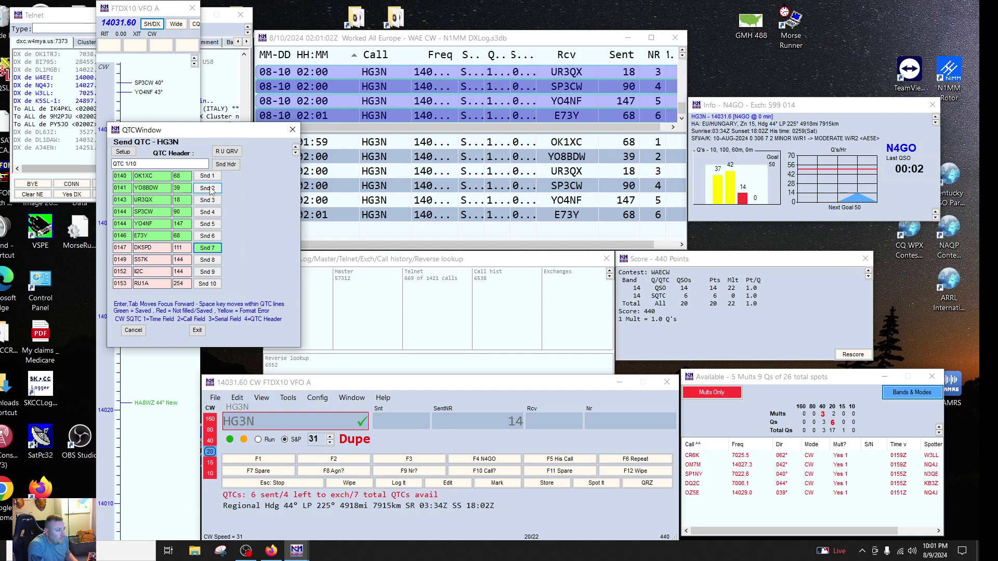
key("Return")
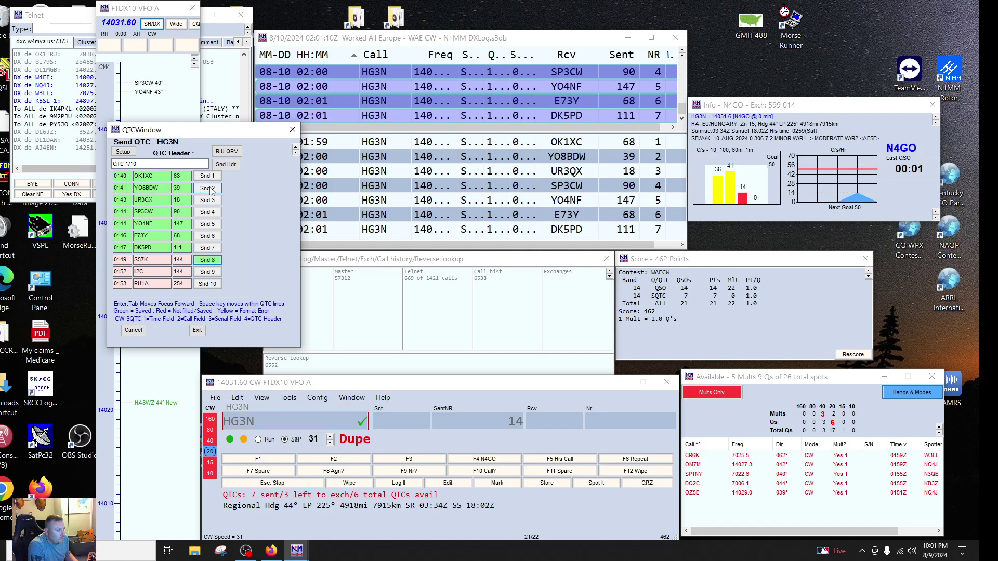
key("Return")
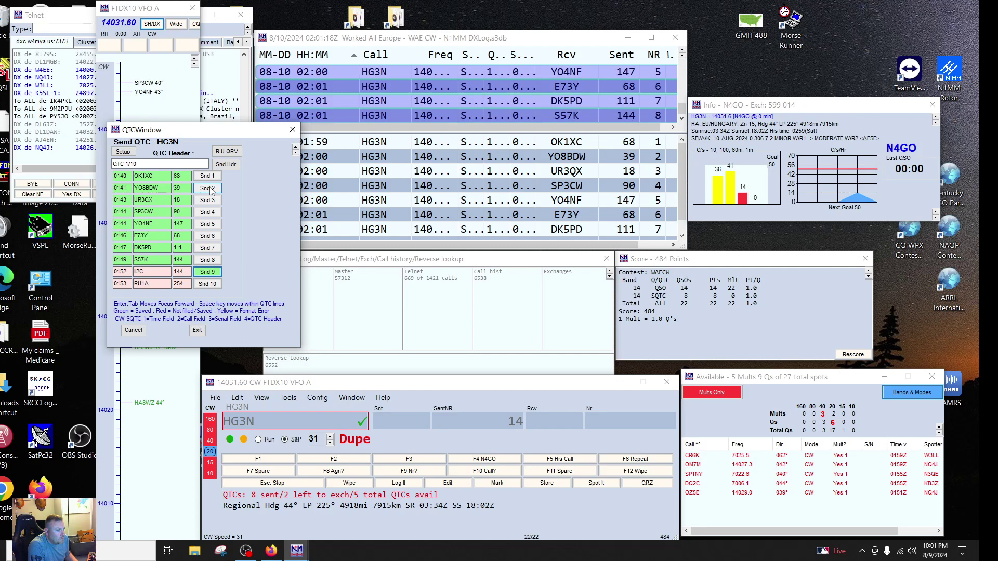
key("Return")
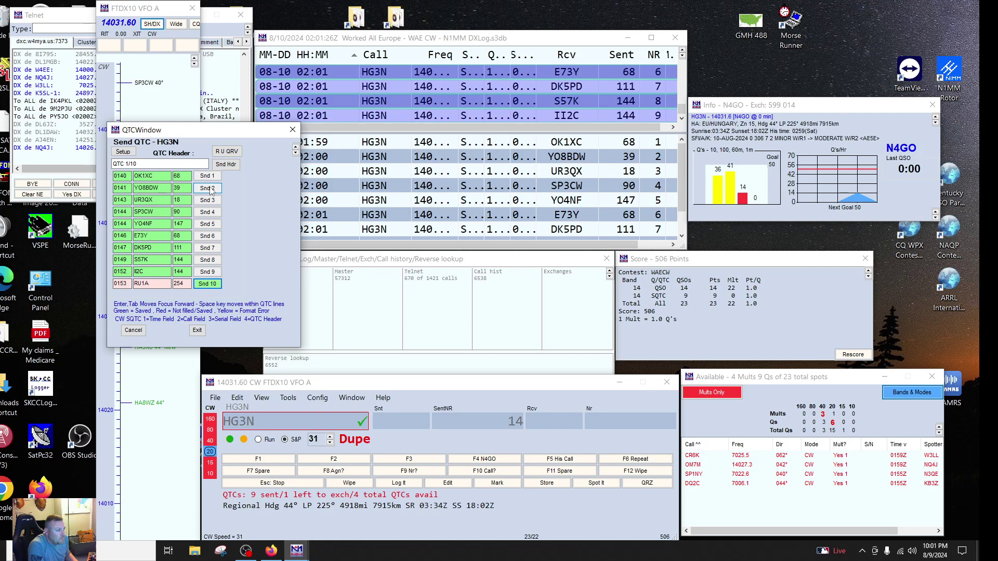
key("Return")
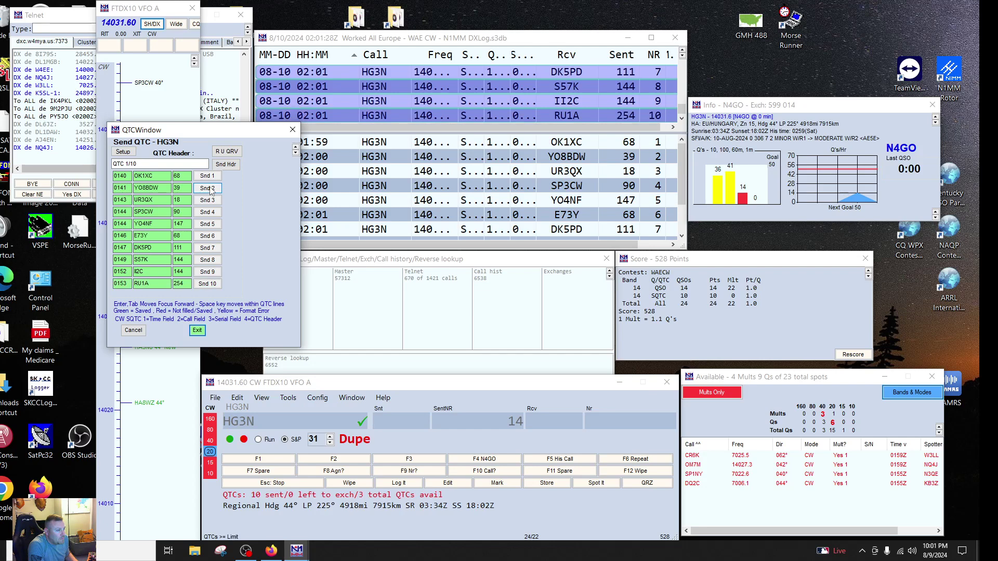
key("Return")
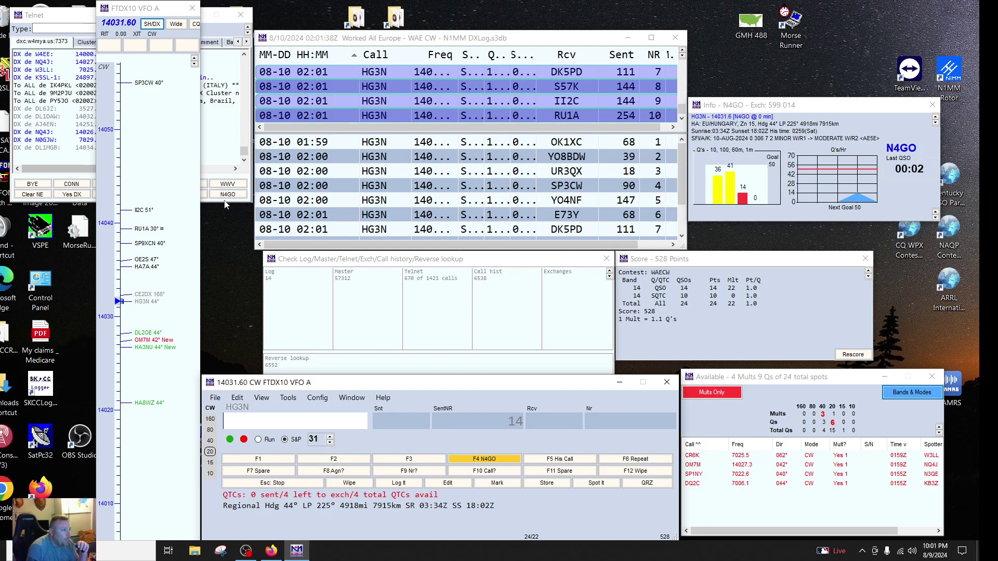
Enter RU1A as the callsign at 14031.05 to mark the station on the bandmap without logging a contact
mouse_move(149, 335)
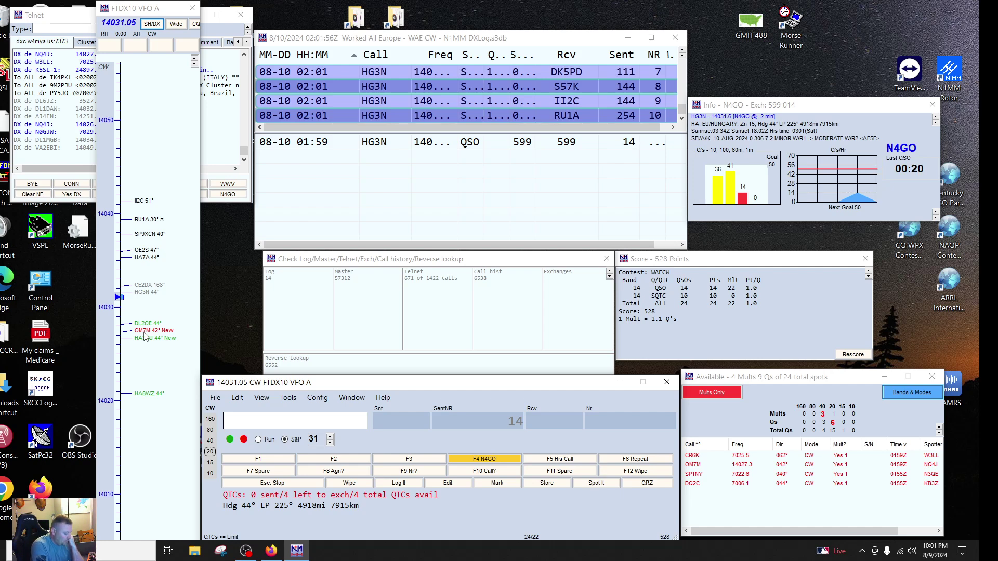
type("RU")
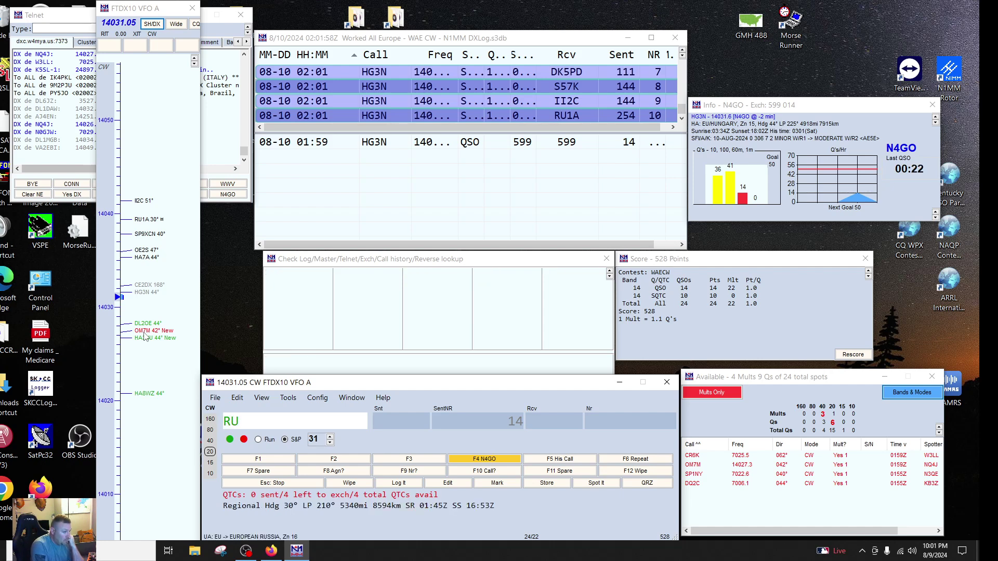
type("1A")
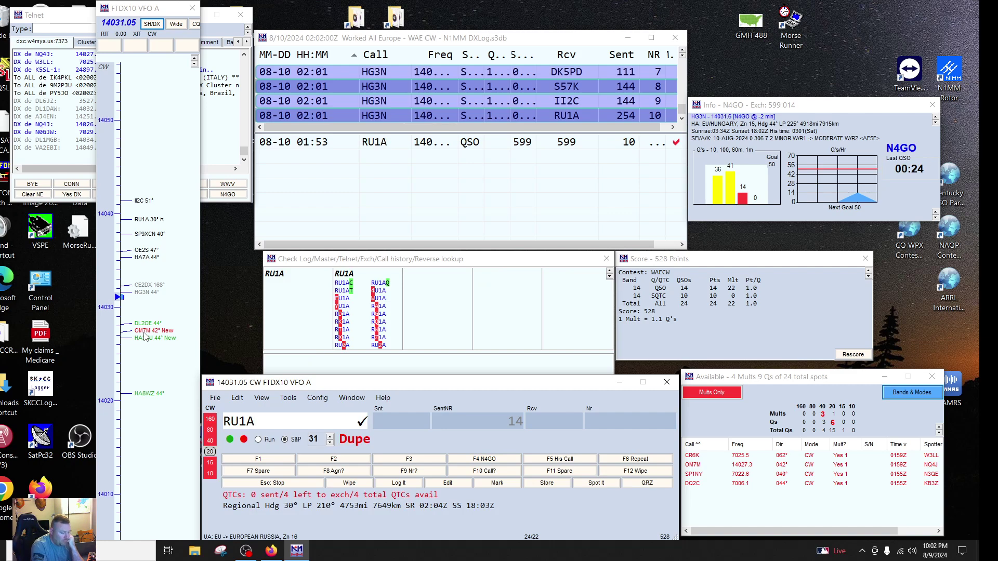
key("F12")
key("F4")
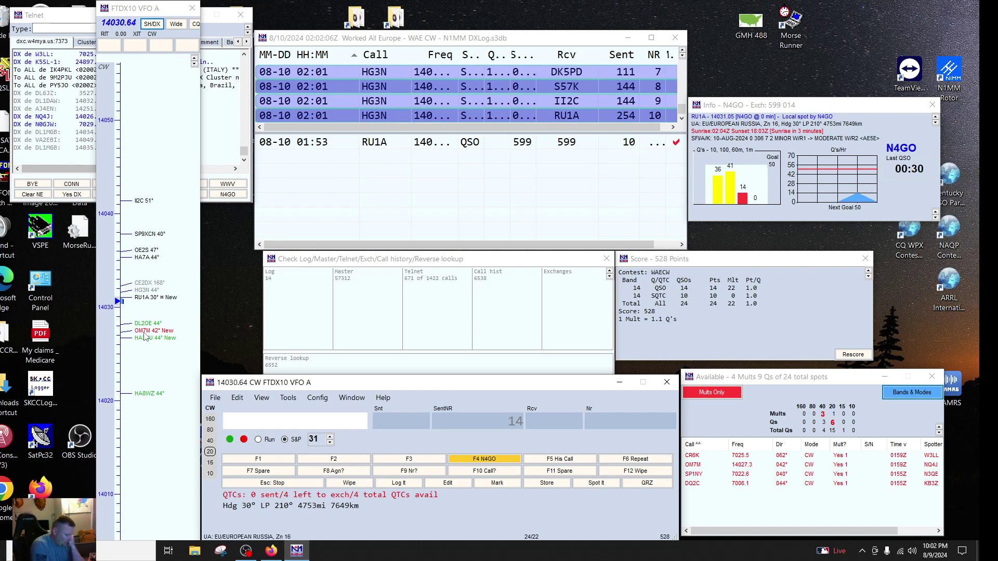
type("HB9")
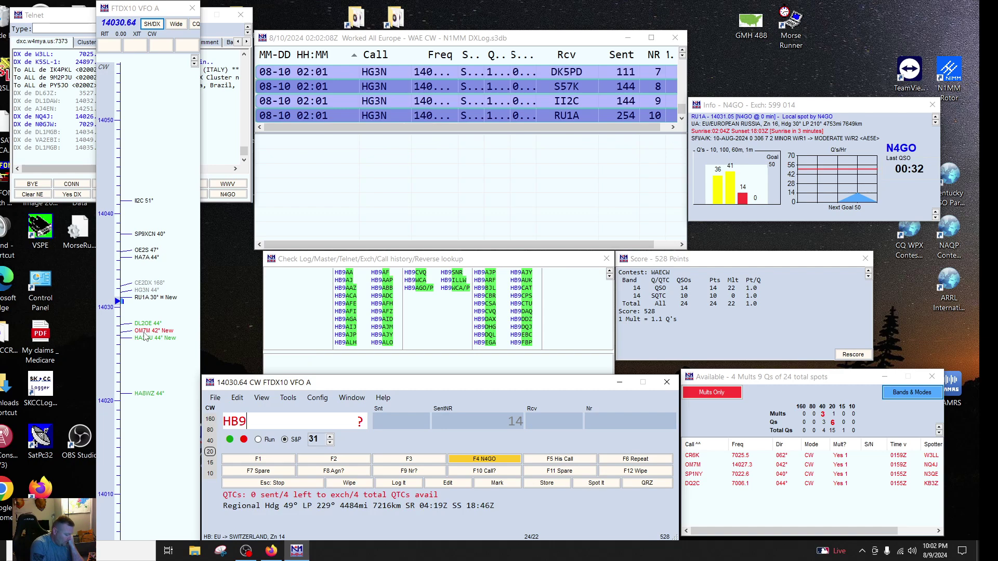
type("0N")
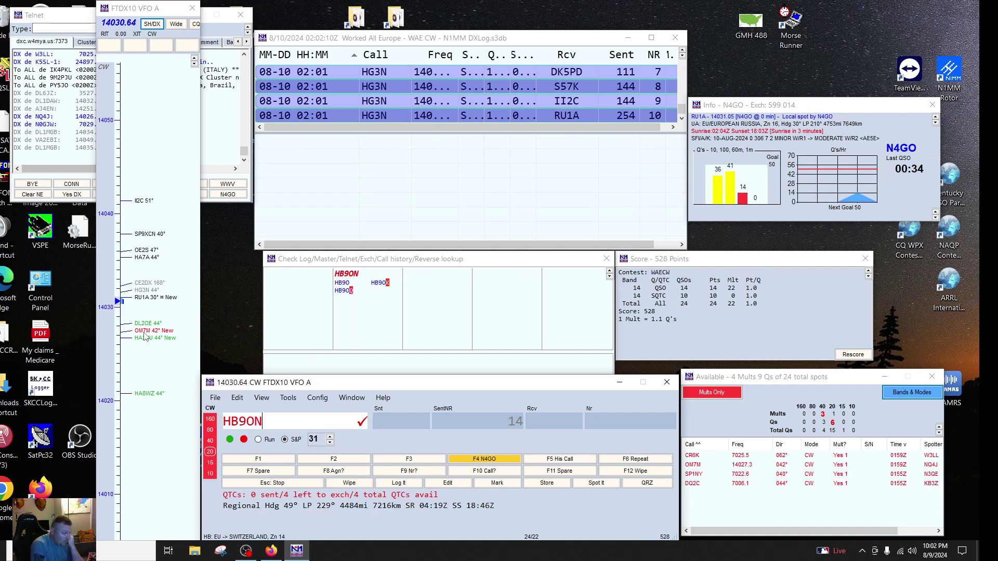
key("Return")
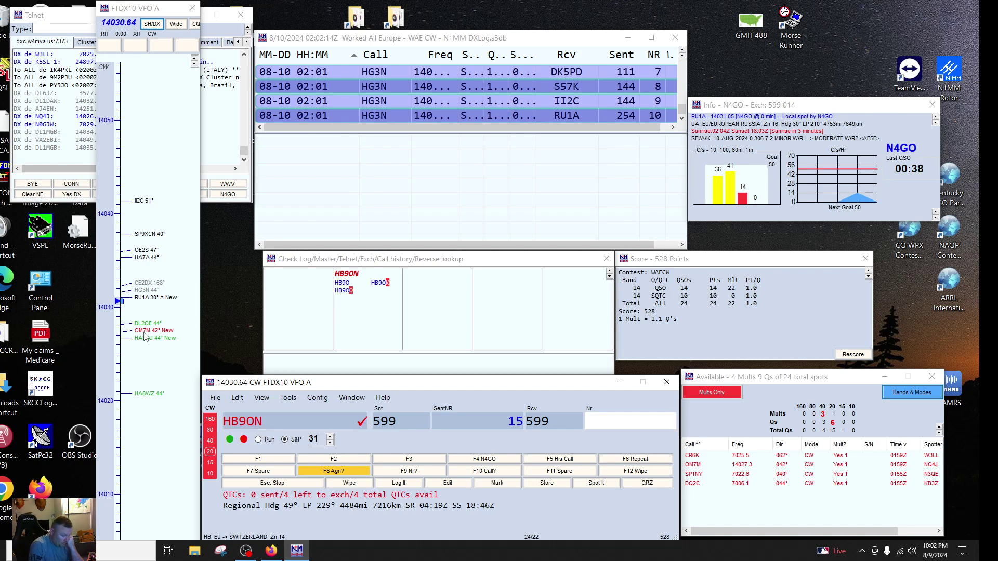
type("1")
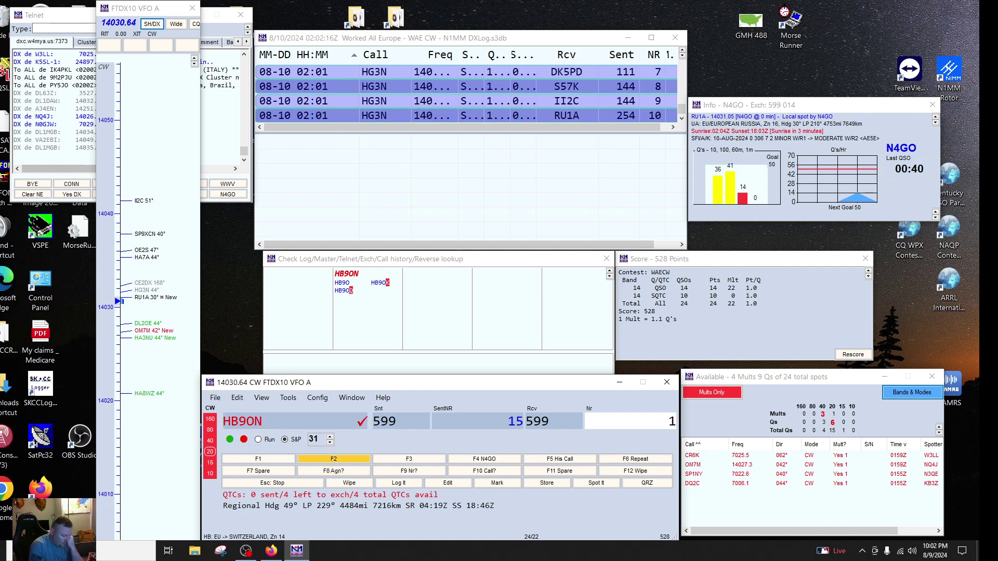
type("65")
key("Return")
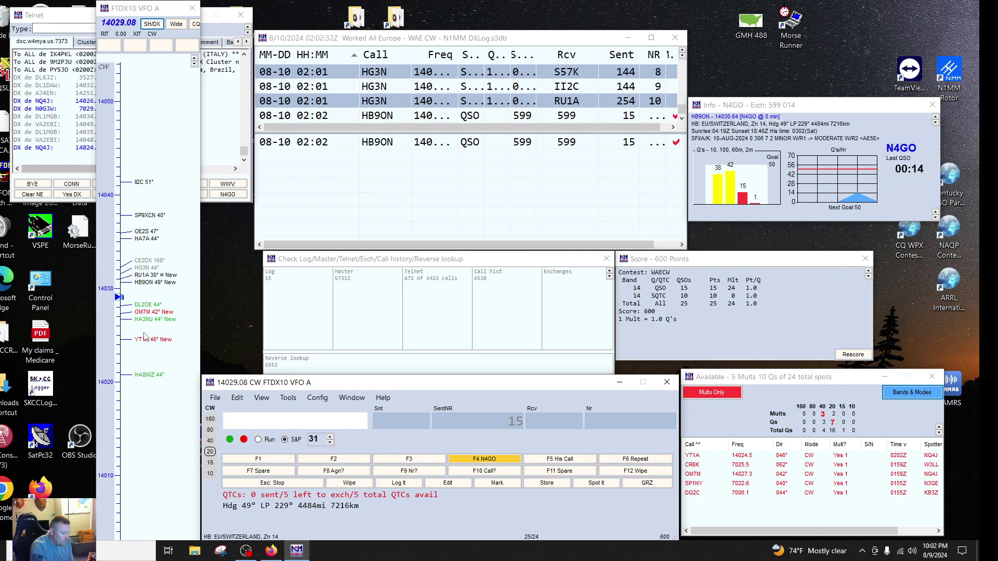
Call OZ5E at 14029.08 and log the contact with received number 16
type("OZ")
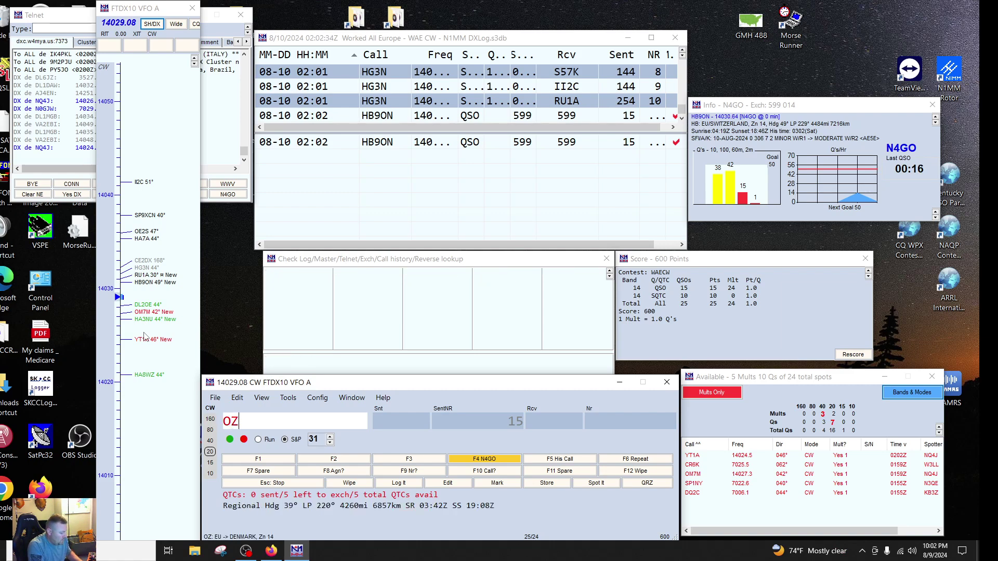
type("5E")
key("Return")
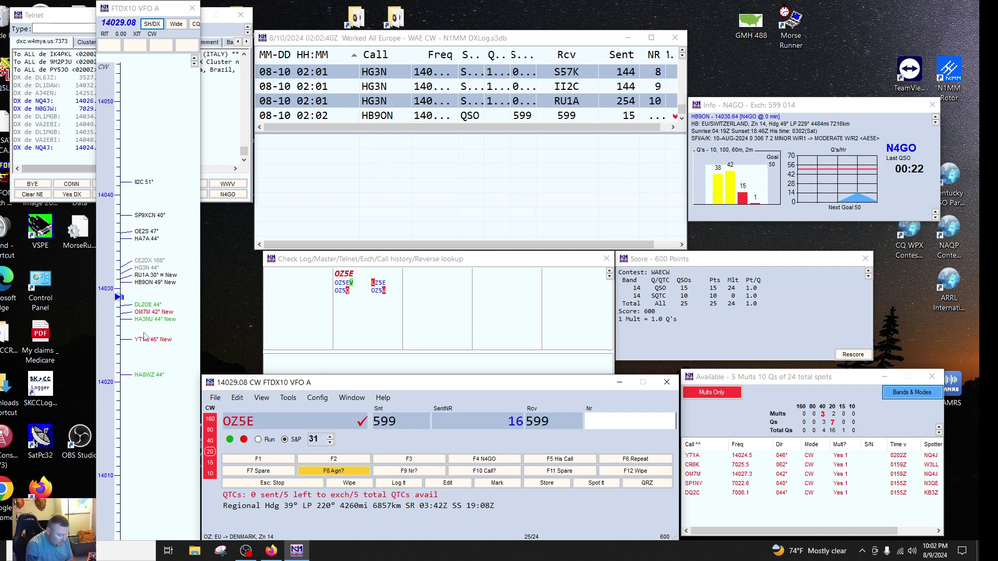
type("1")
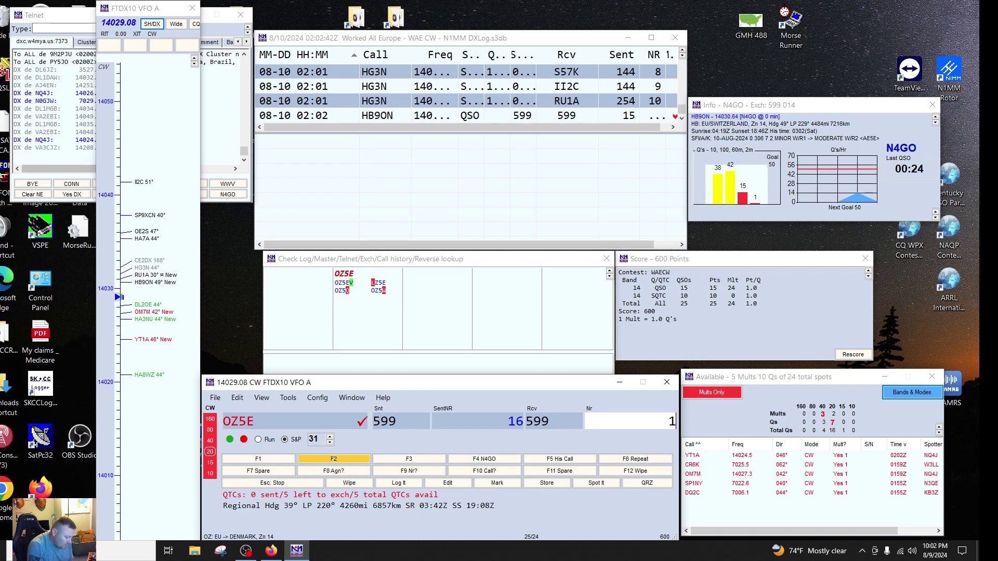
type("6")
key("Return")
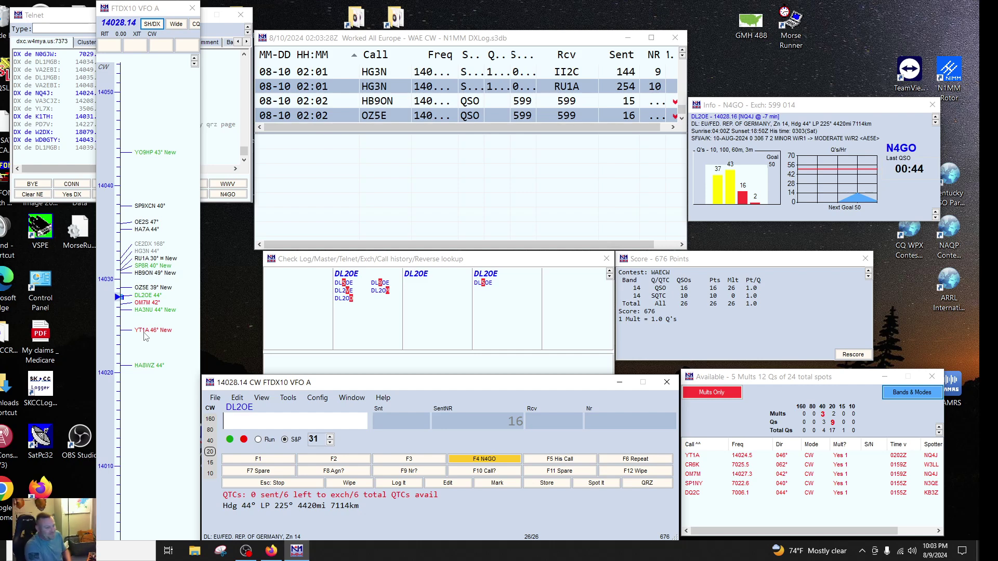
Lower the CW speed to 25, call the spotted station DL2OE at 14028.14 and log the contact with received number 155
key("Page_Down")
key("Page_Down")
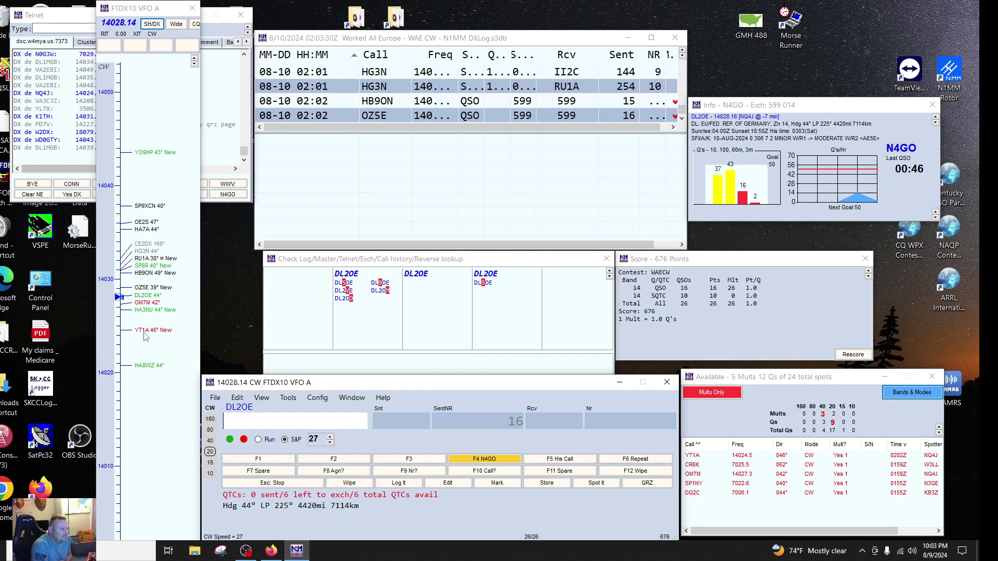
key("space")
key("F8")
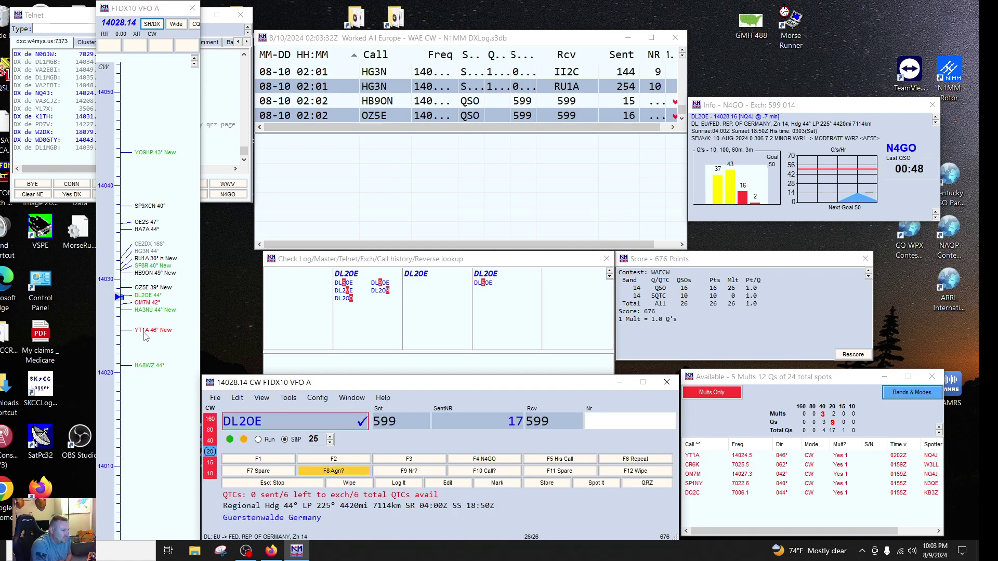
key("Return")
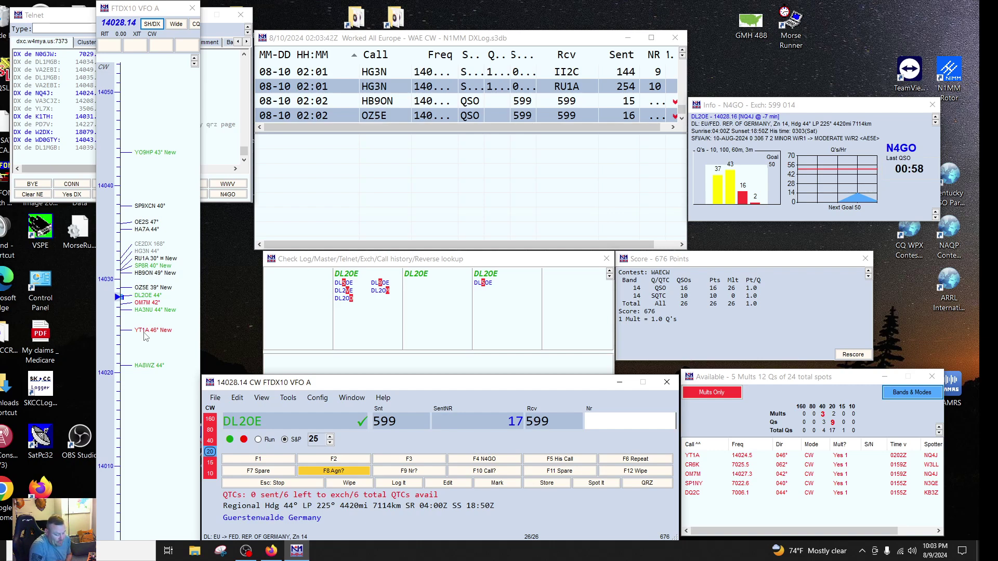
type("1")
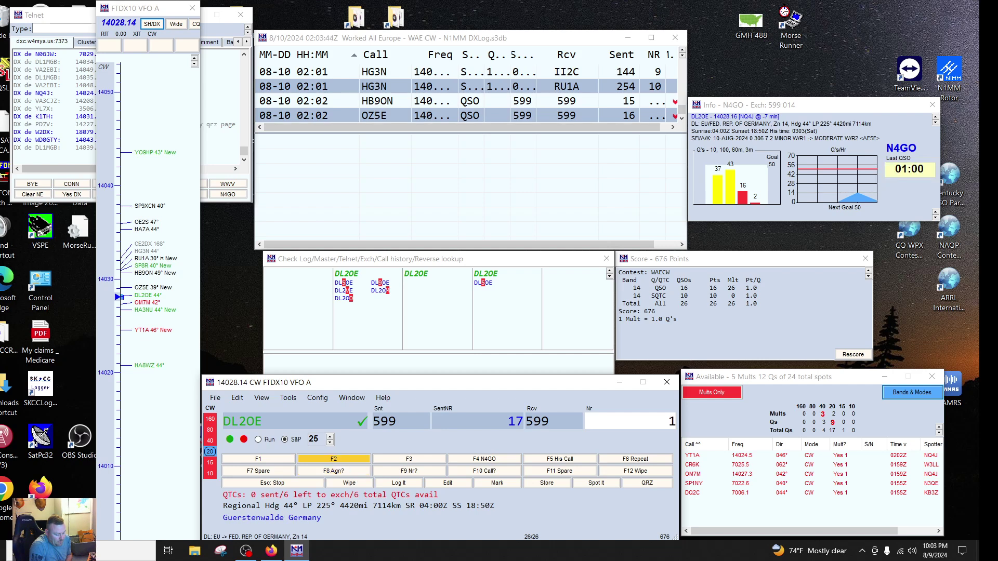
type("55")
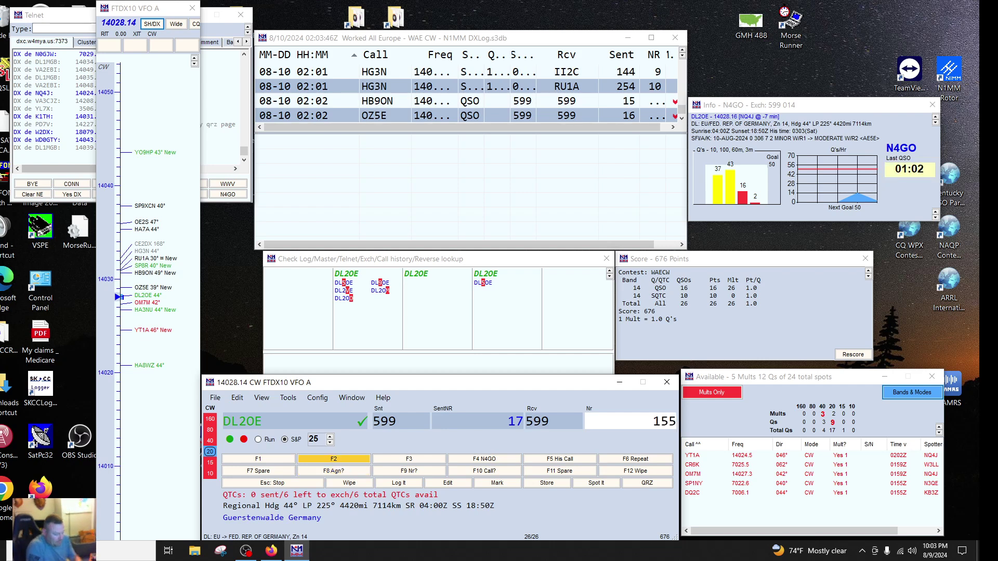
key("Return")
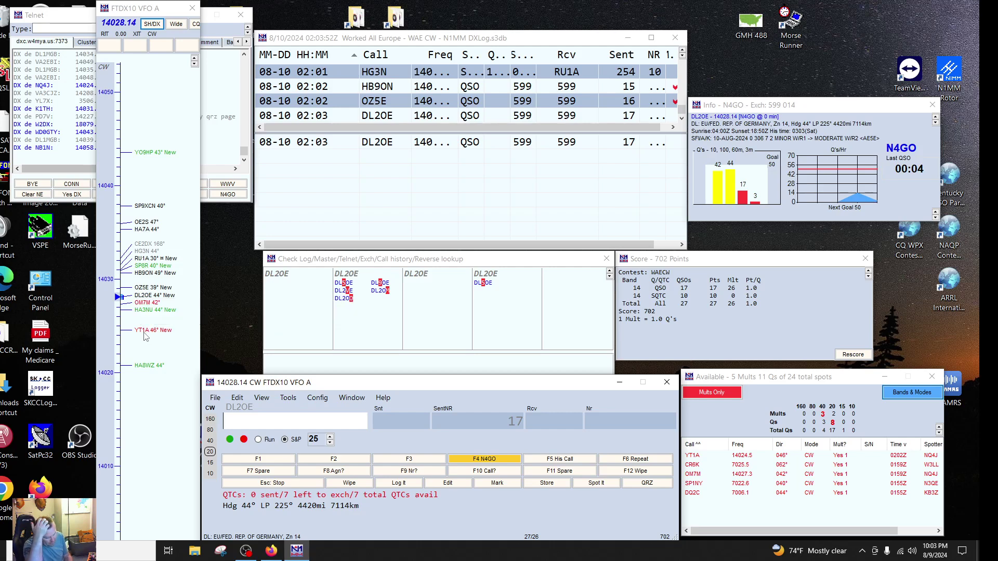
key("Page_Down")
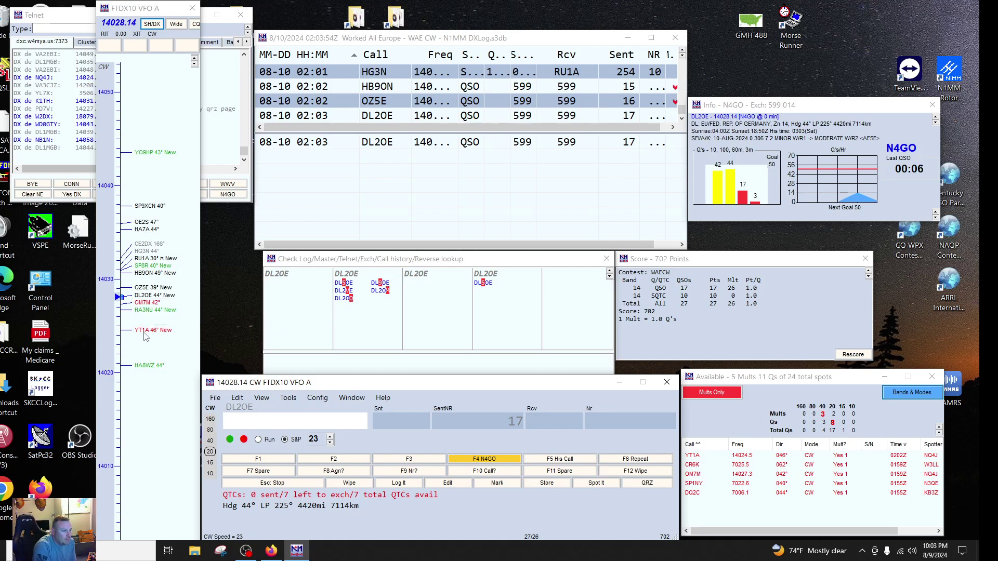
key("Page_Up")
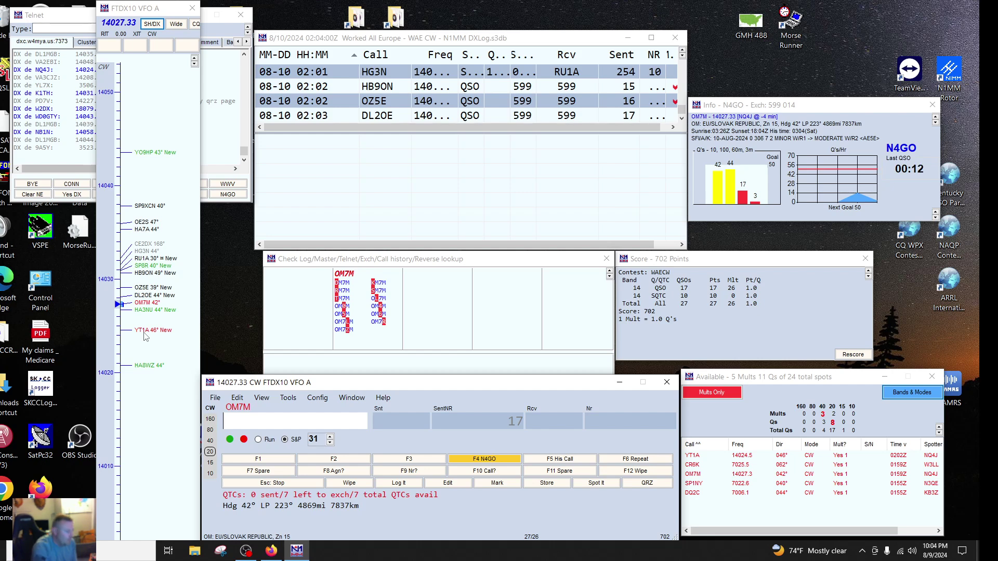
key("space")
key("Page_Up")
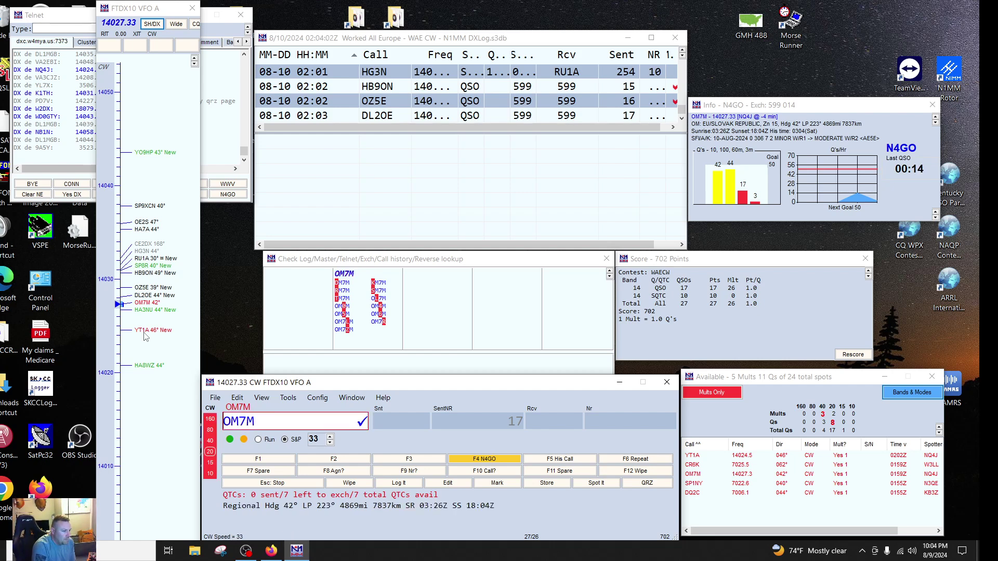
key("Return")
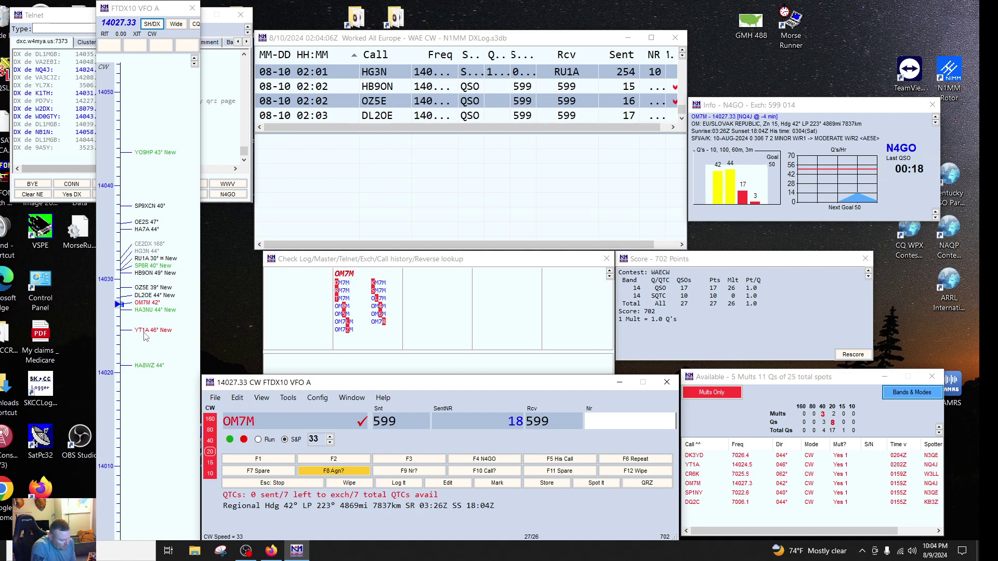
type("230")
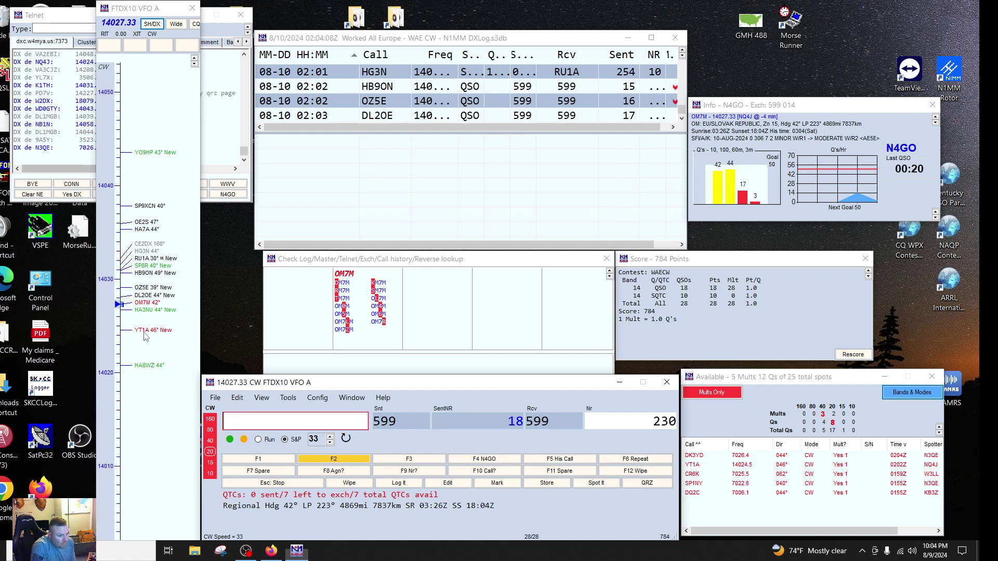
key("Return")
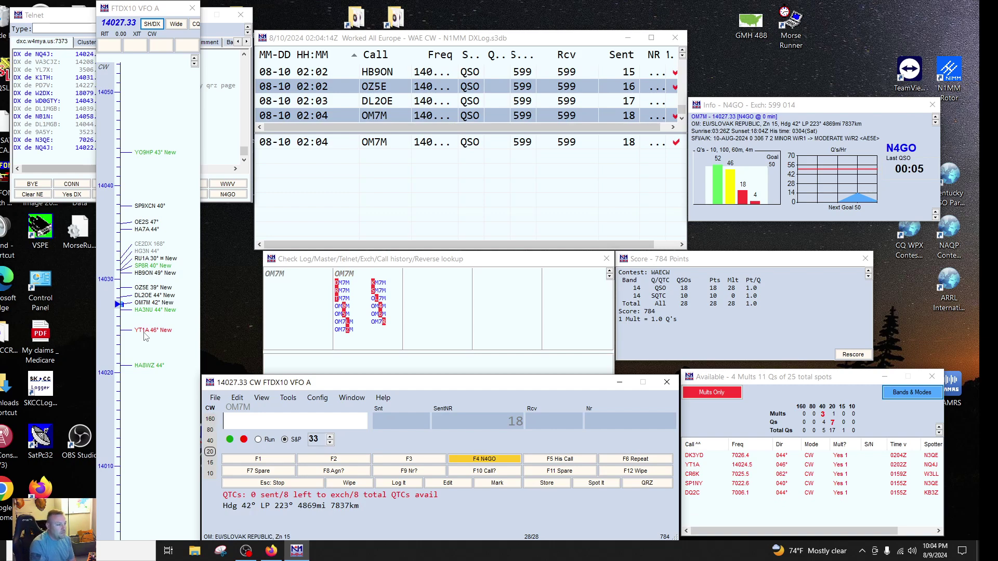
mouse_move(146, 337)
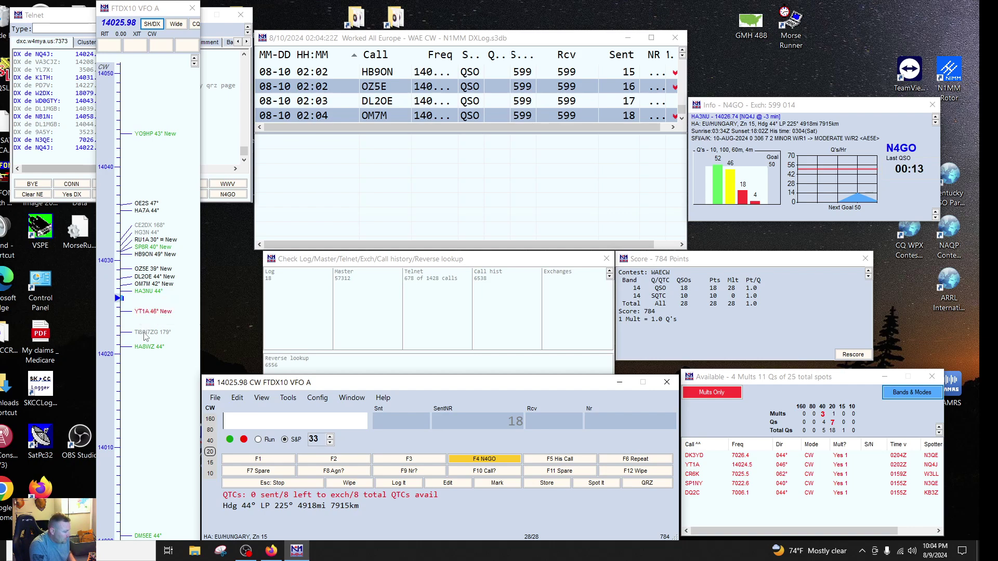
type("E")
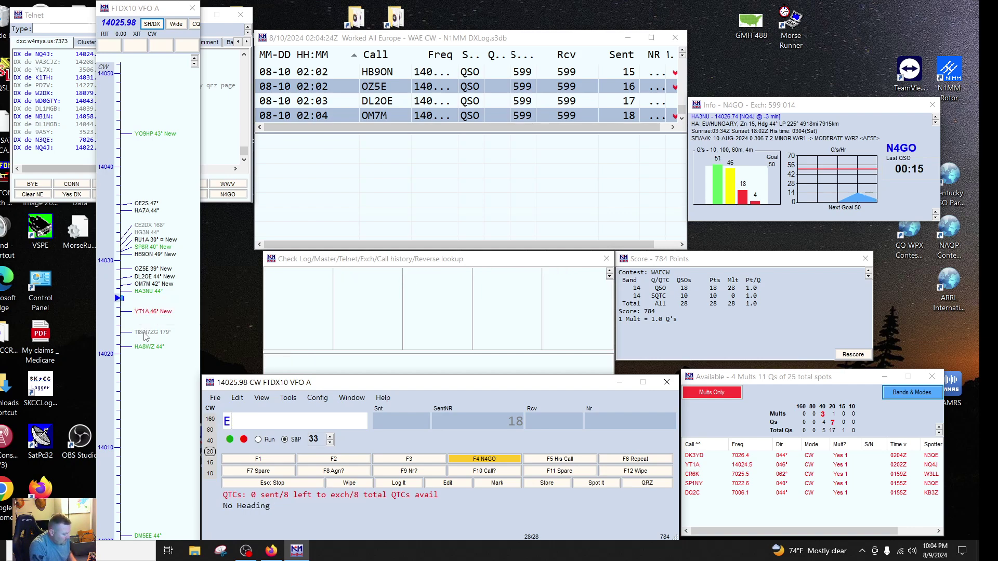
type("W5A")
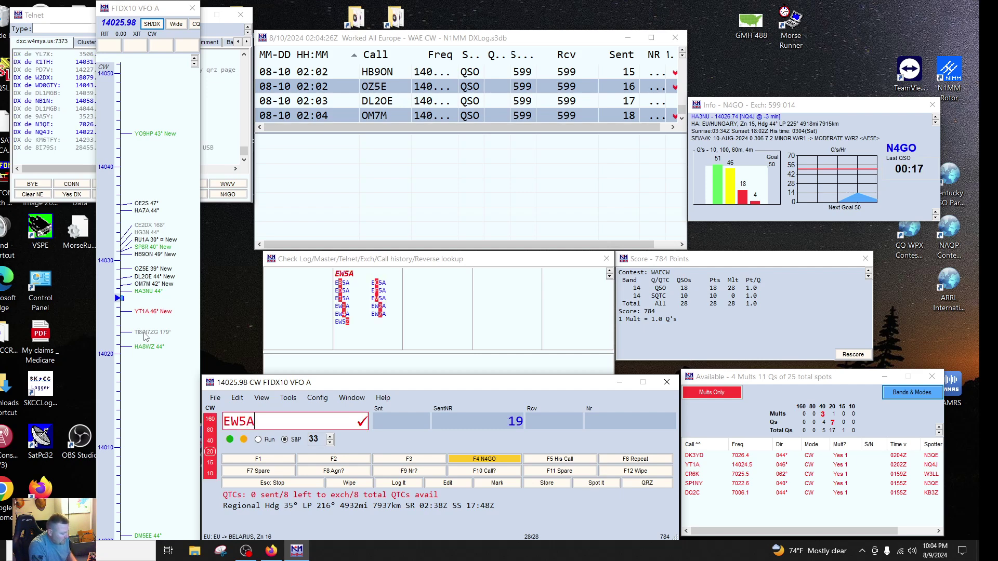
key("Return")
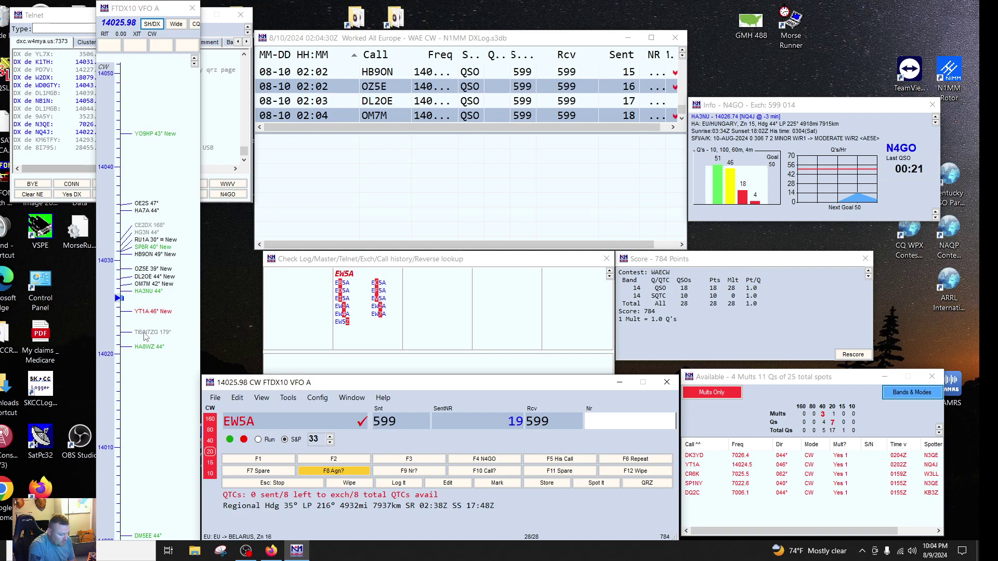
type("1")
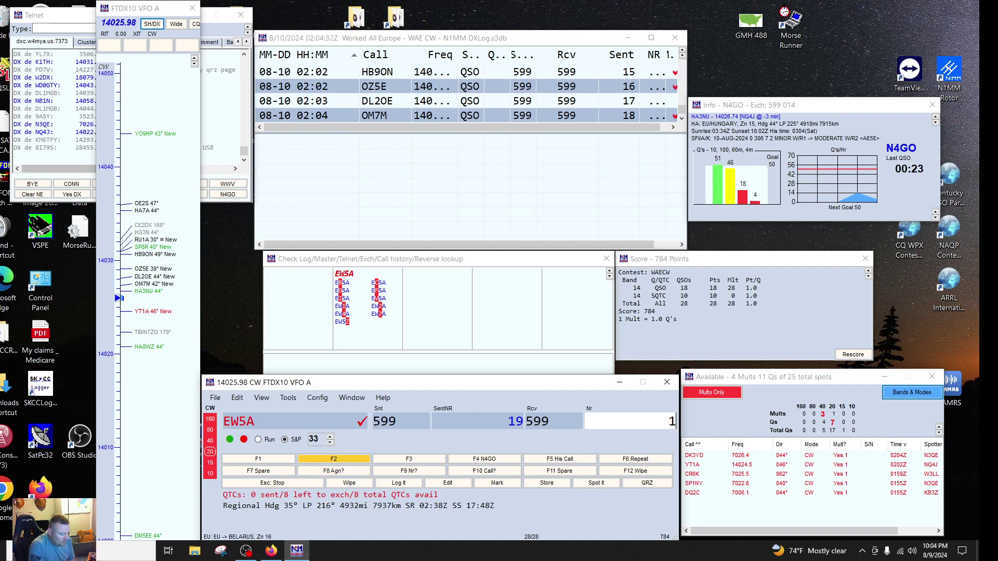
type("94")
key("Return")
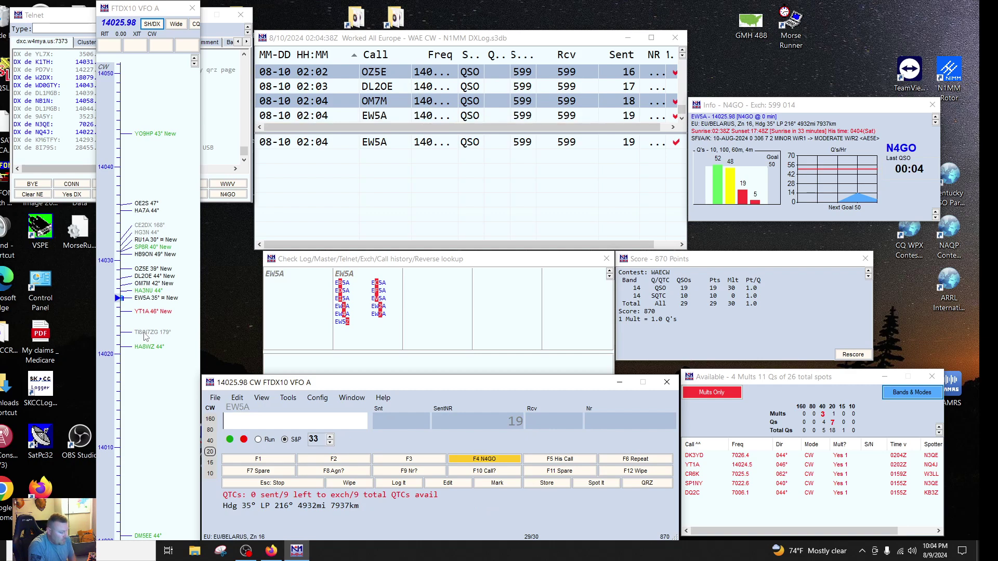
key("ctrl+z")
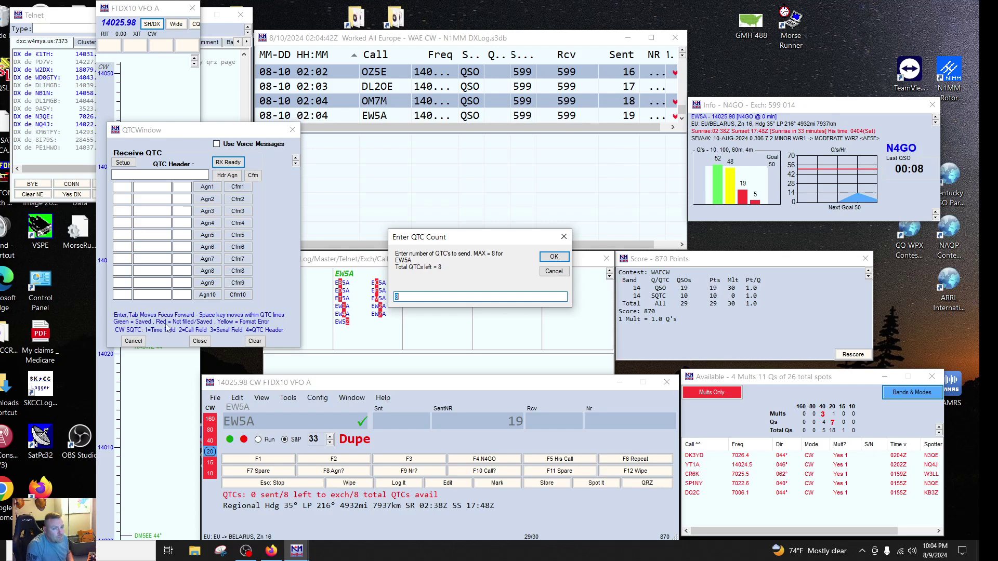
left_click(553, 257)
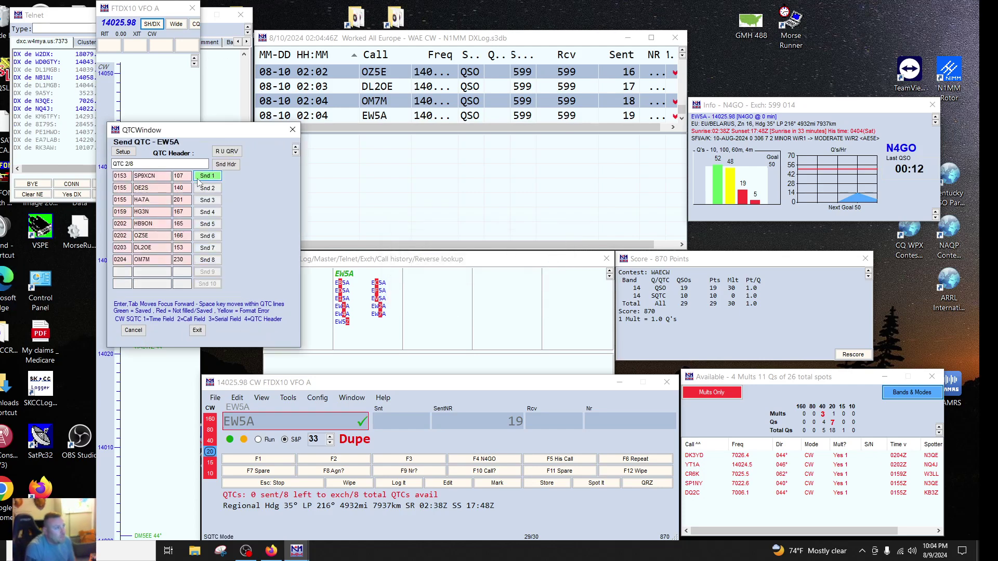
left_click(204, 177)
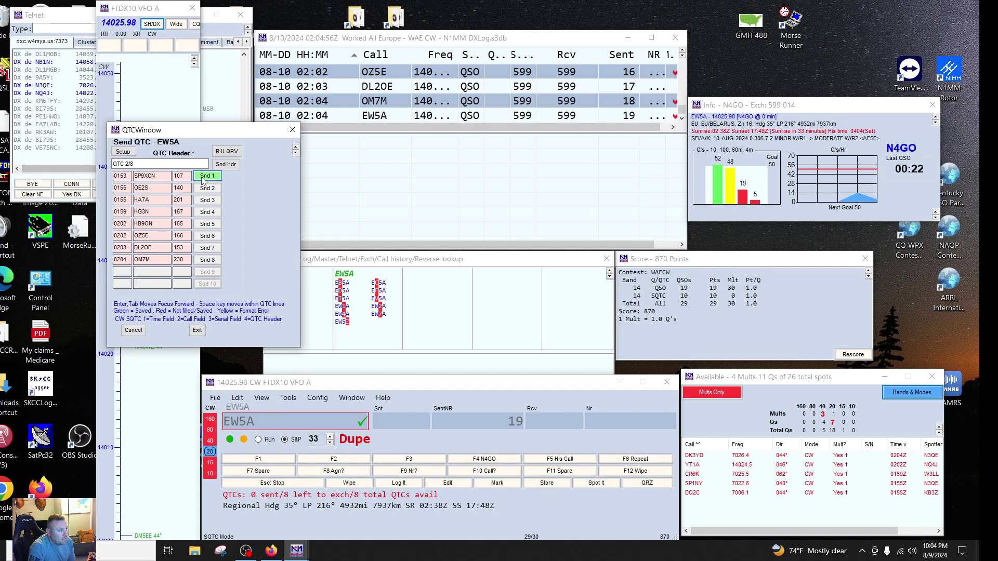
left_click(203, 180)
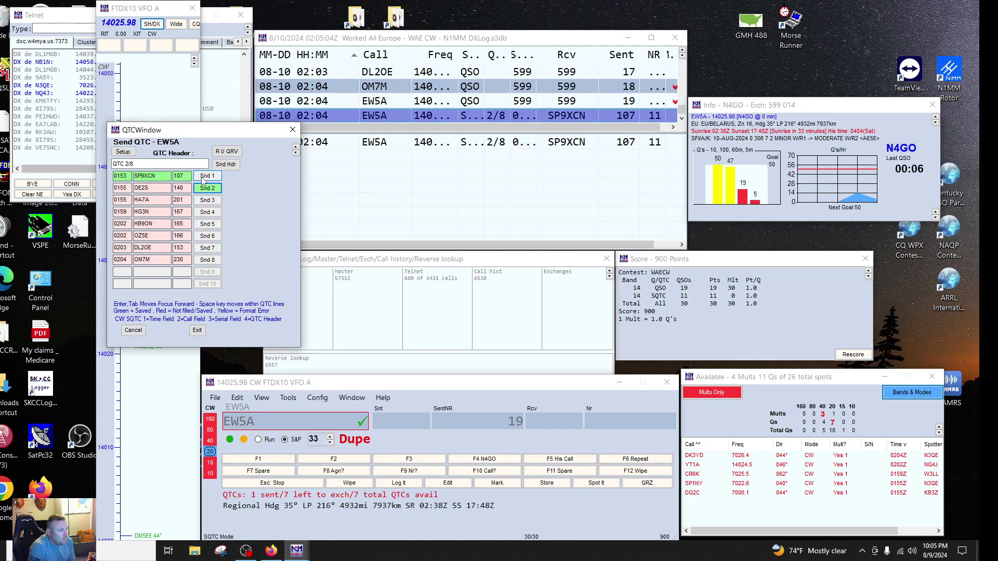
key("Return")
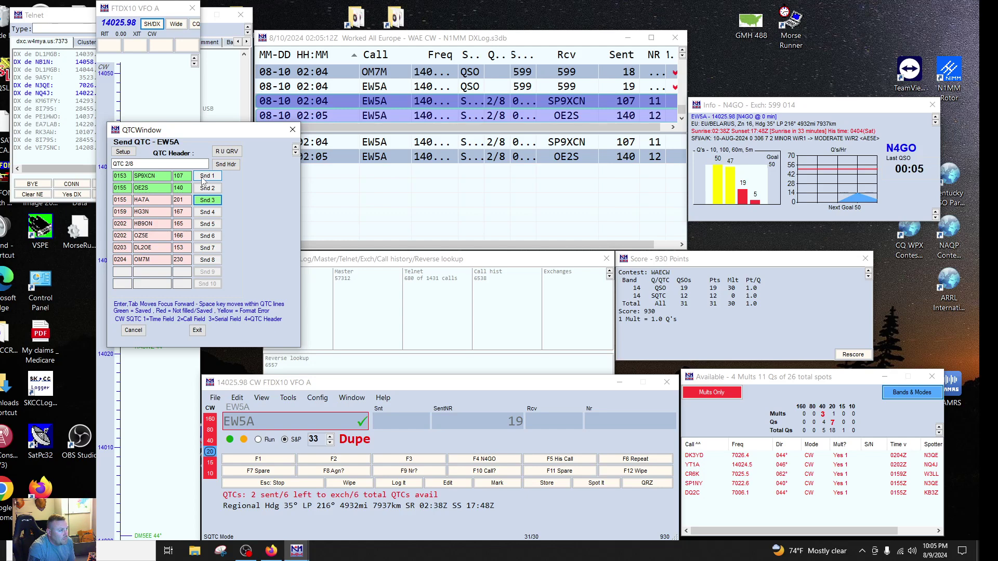
key("Return")
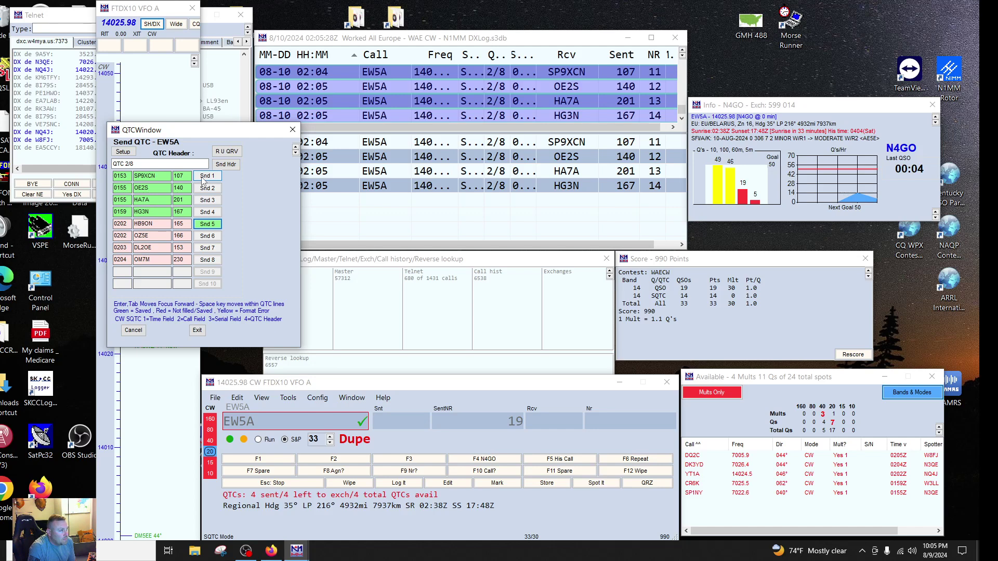
key("Return")
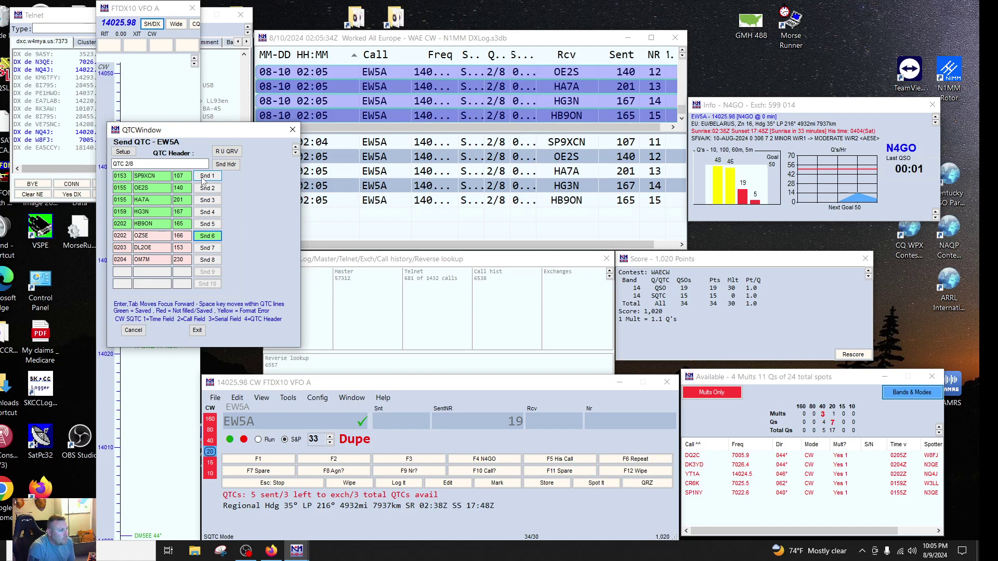
left_click(209, 224)
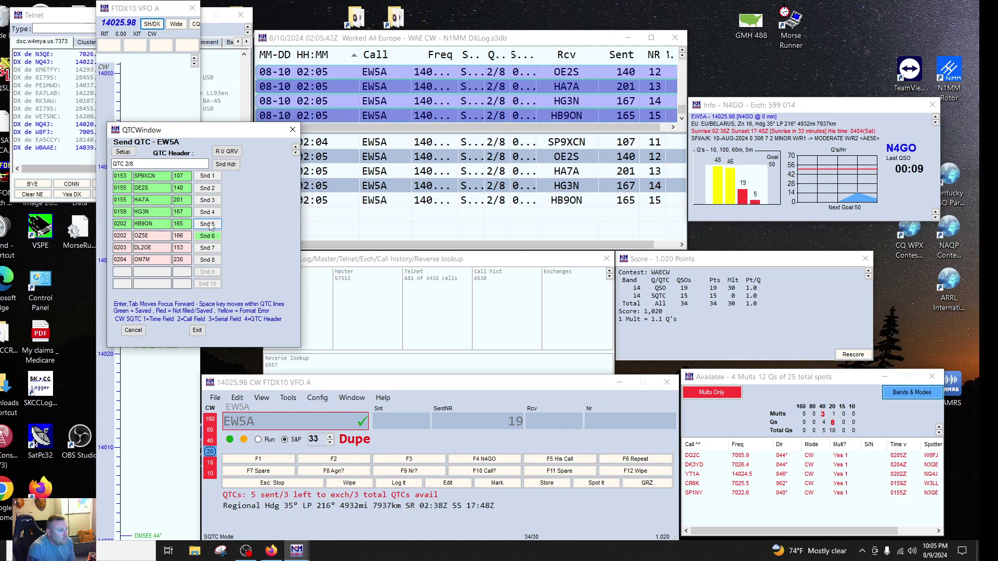
left_click(209, 225)
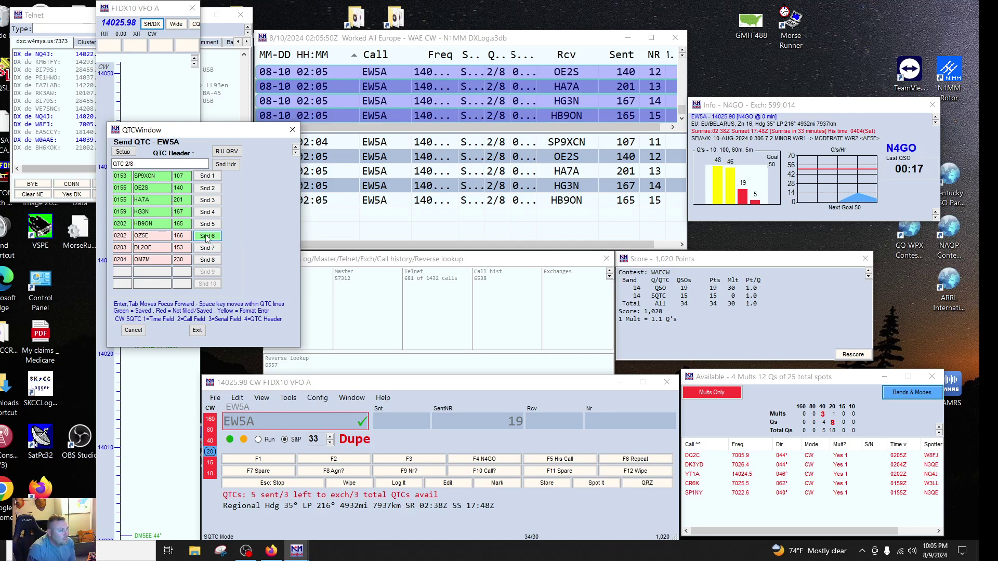
left_click(207, 237)
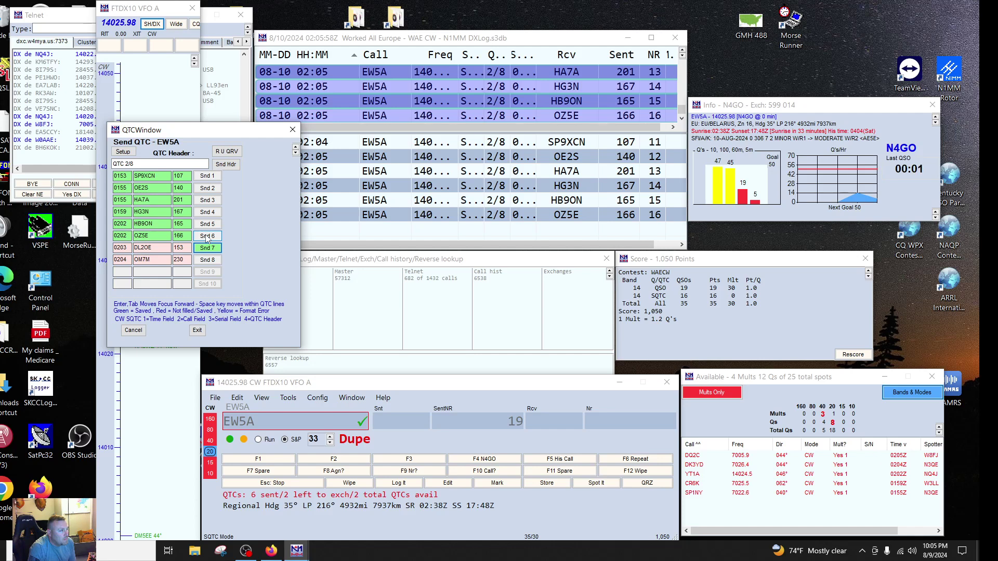
key("Return")
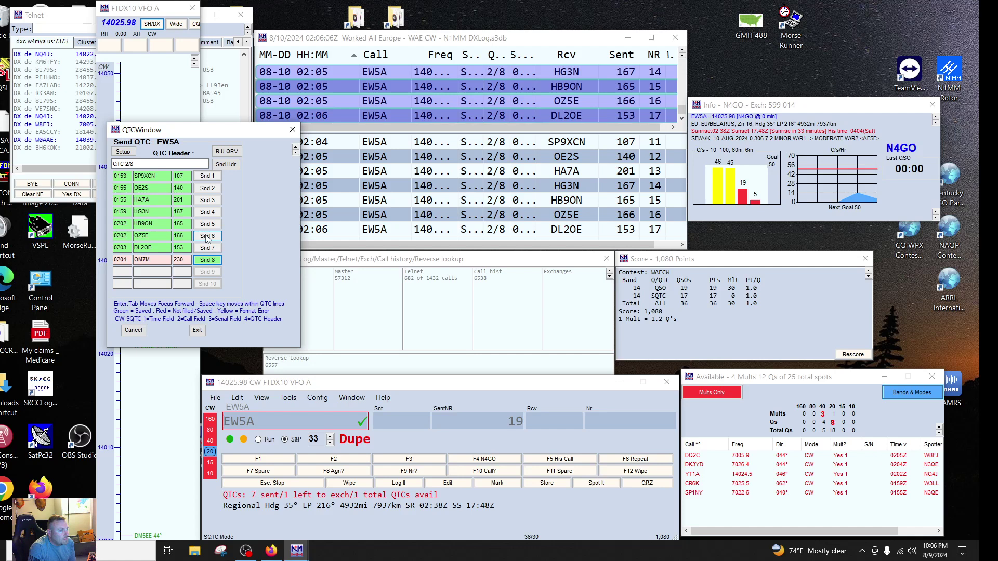
key("Return")
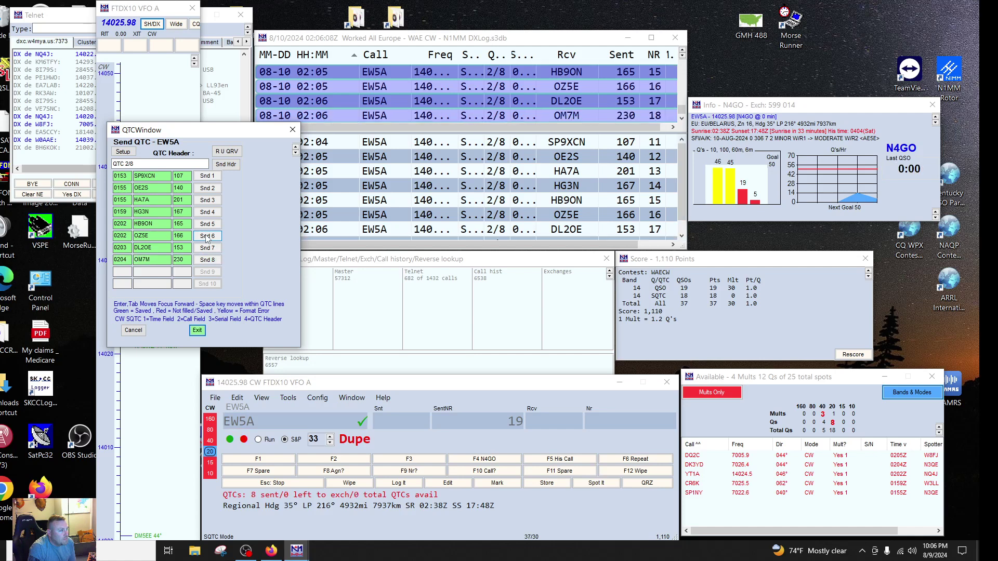
key("Return")
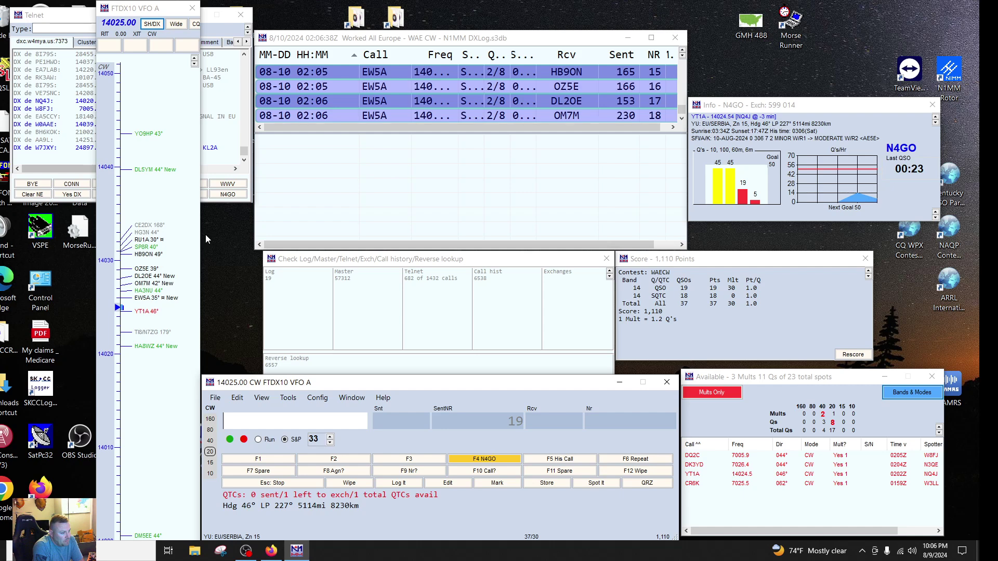
key("Page_Down")
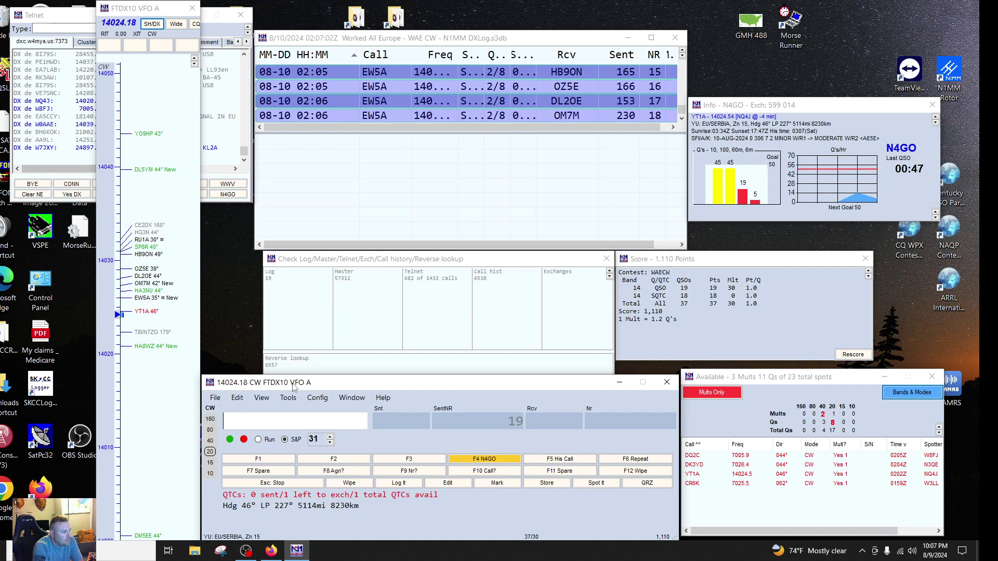
type("OK5")
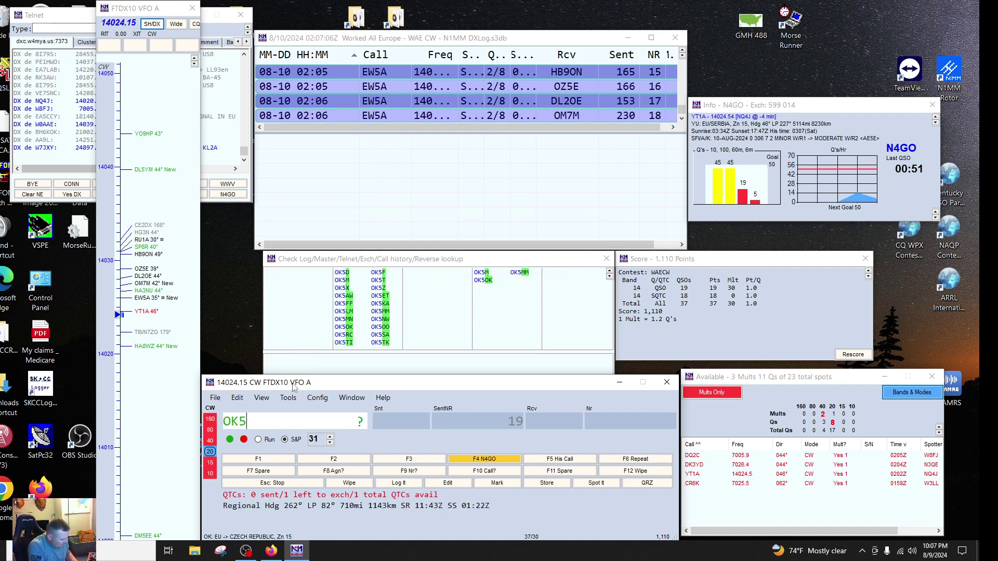
type("TC")
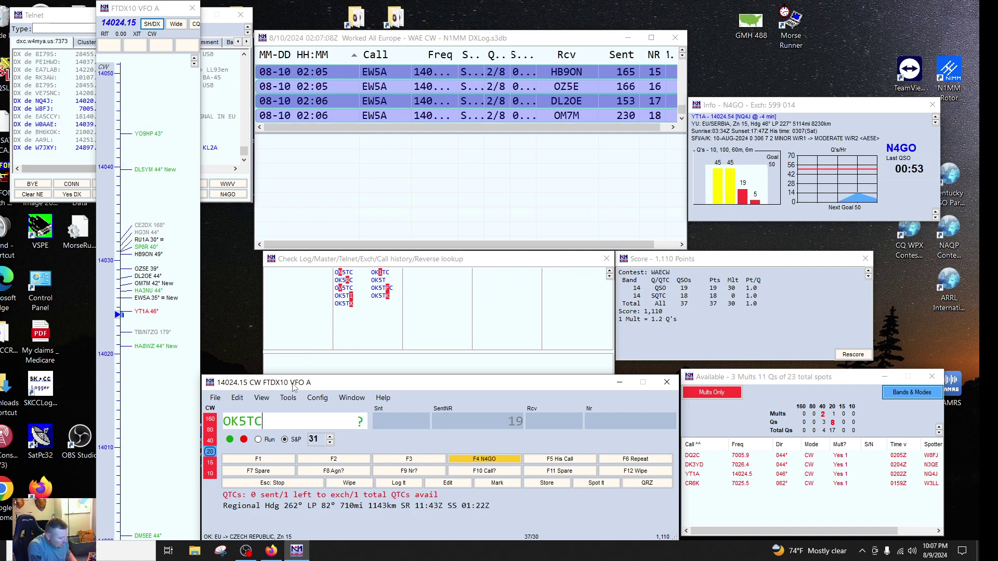
key("BackSpace")
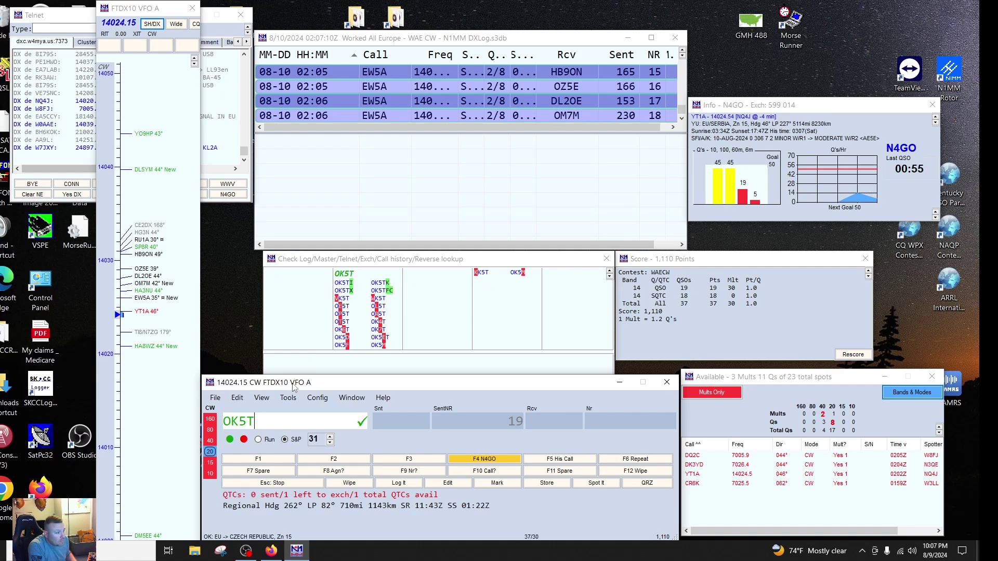
type("D")
key("BackSpace")
type("FC")
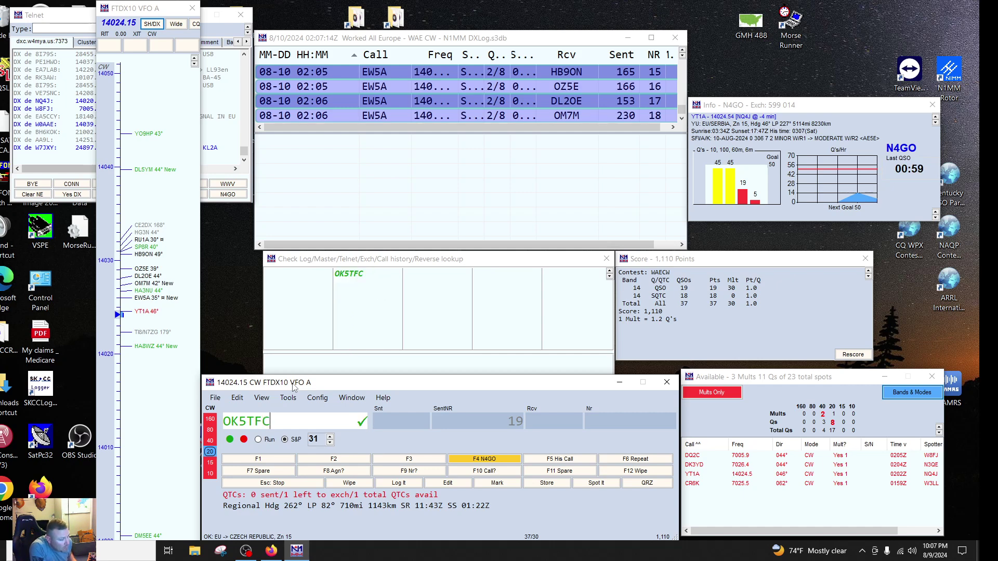
key("Page_Down")
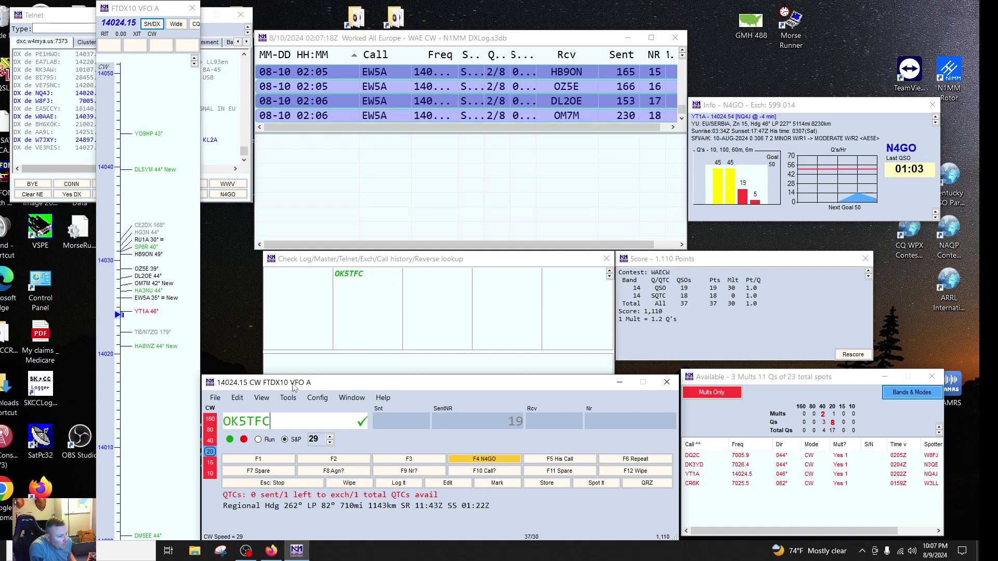
key("Return")
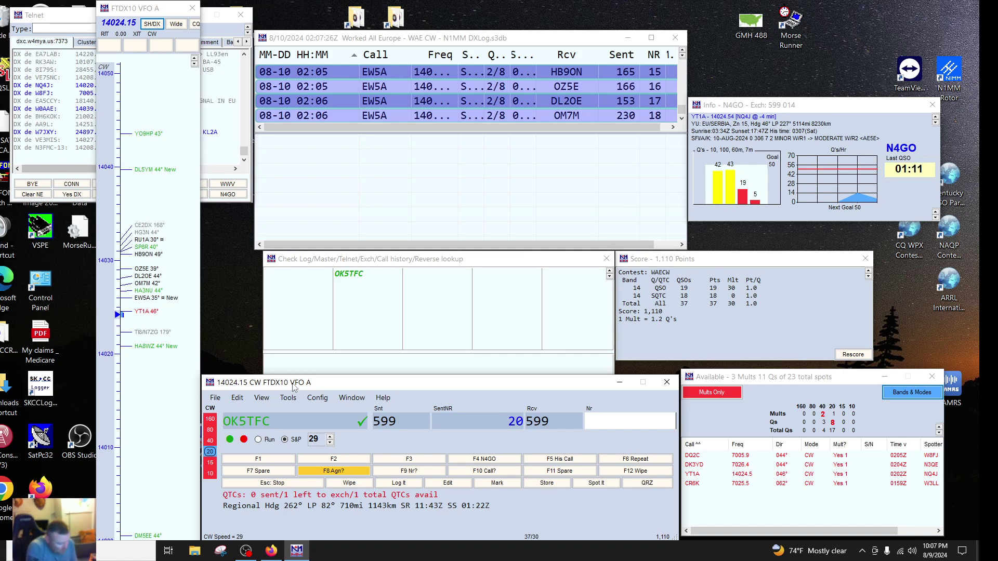
key("F2")
type("41")
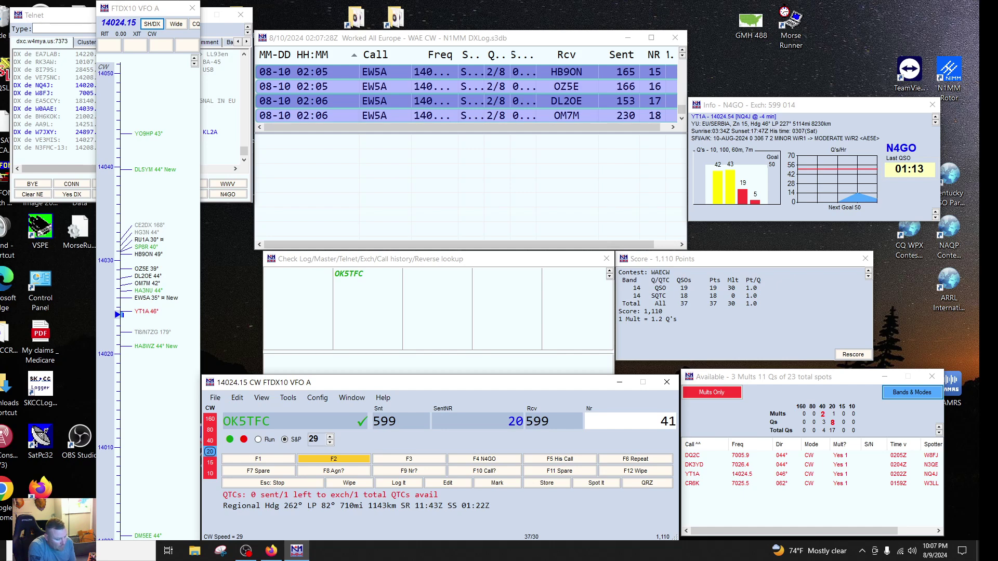
key("Return")
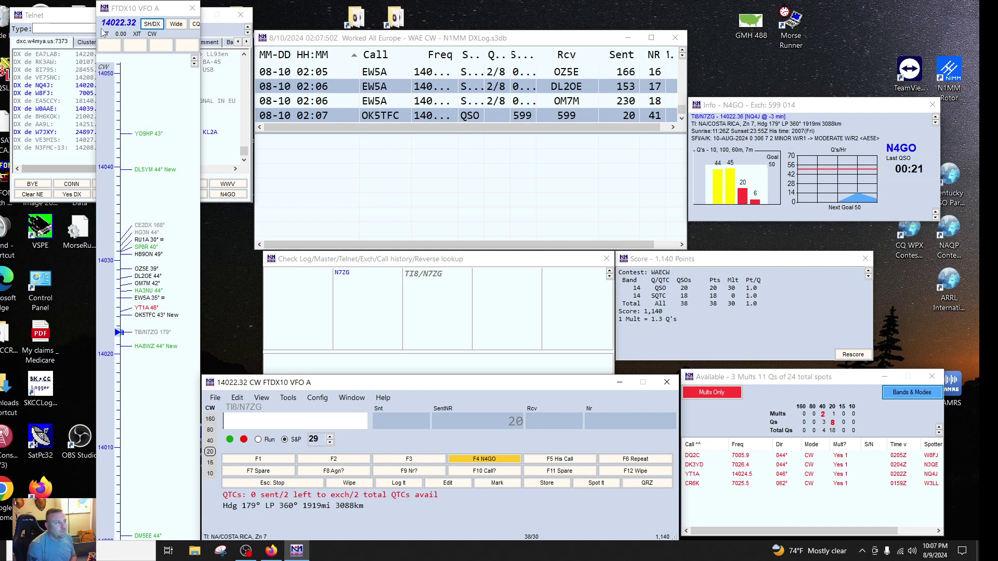
Request the recent DX spots from the cluster for the band map, and enter and wipe the call PY3T at 14021.13
left_click(147, 25)
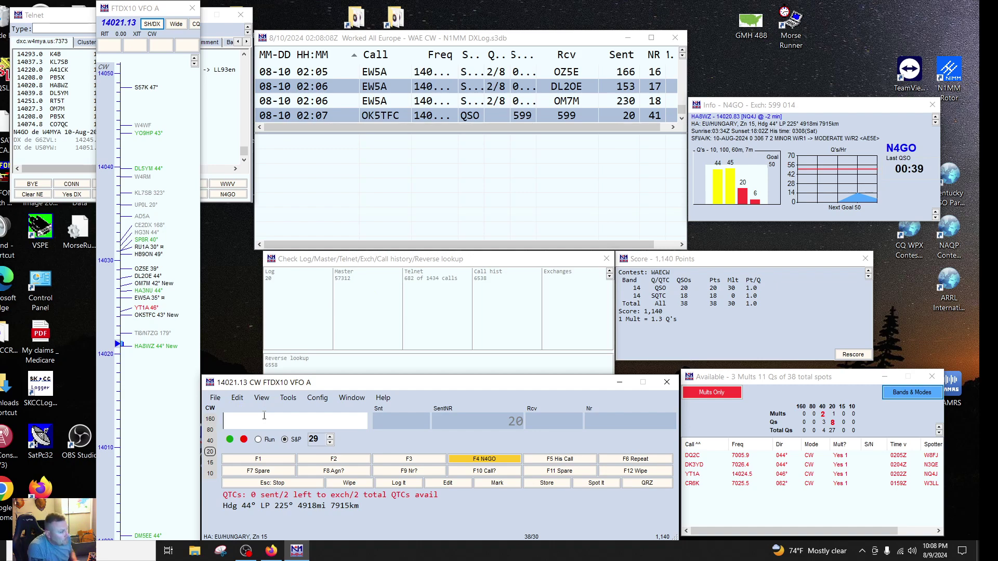
type("PY3T")
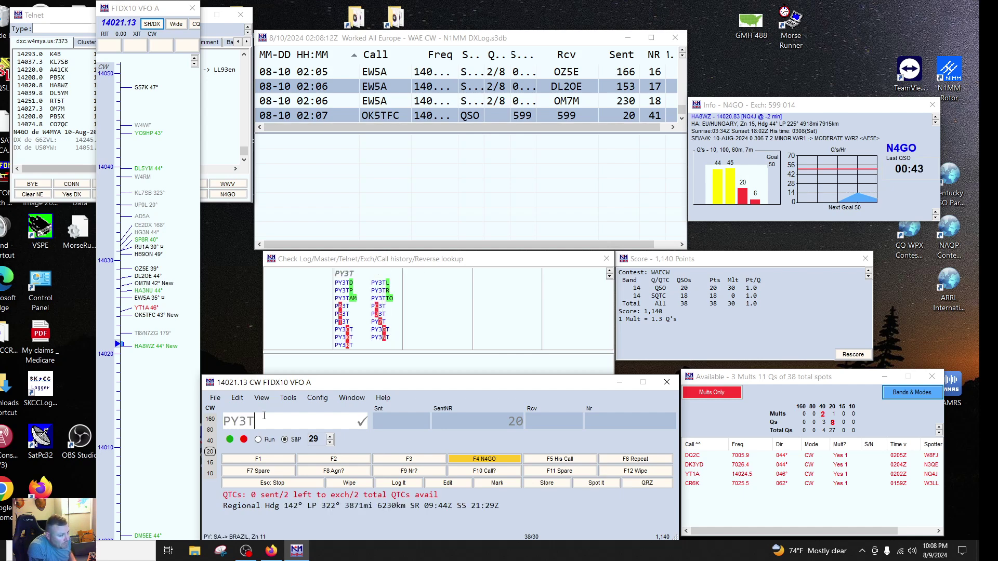
key("F12")
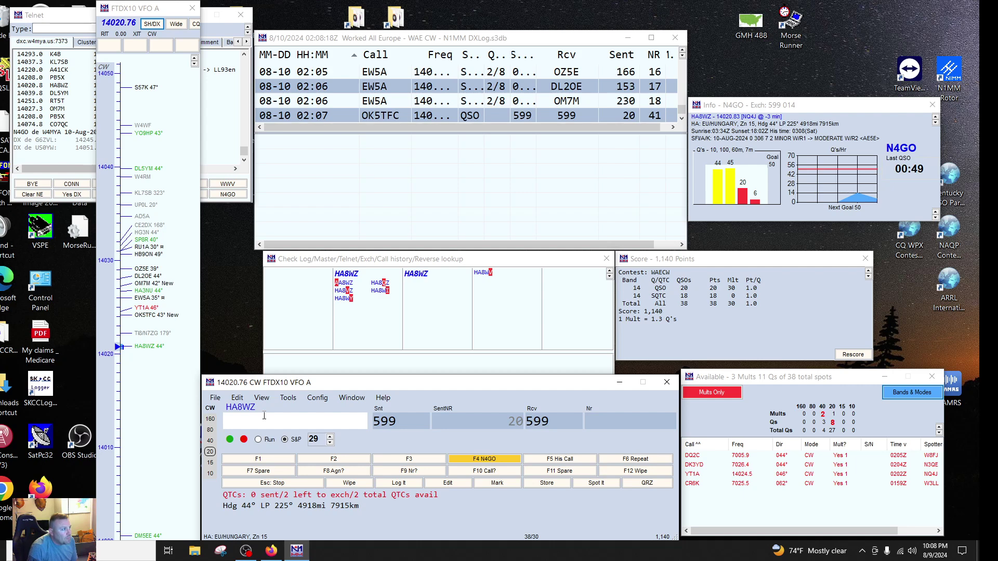
left_click(151, 24)
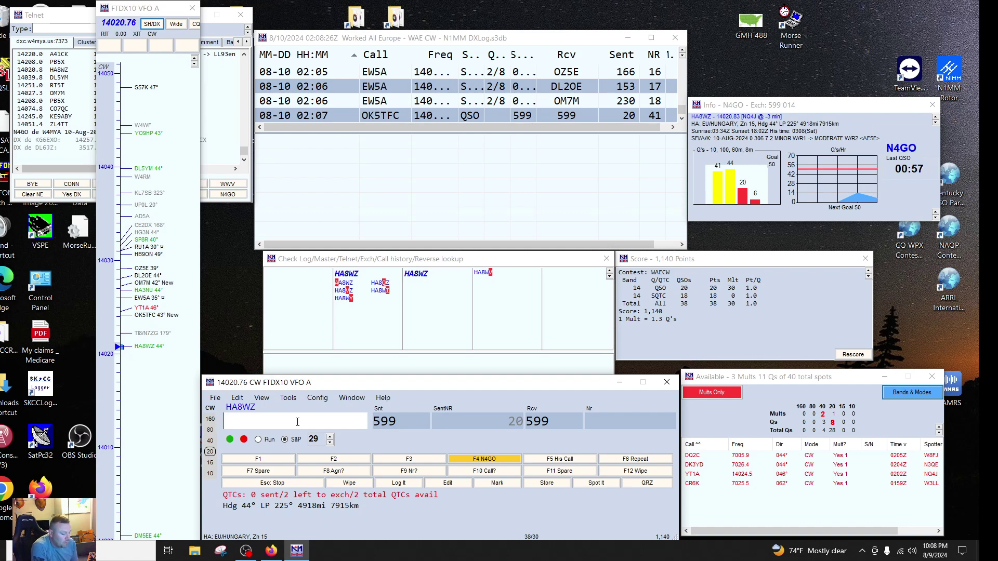
key("Page_Down")
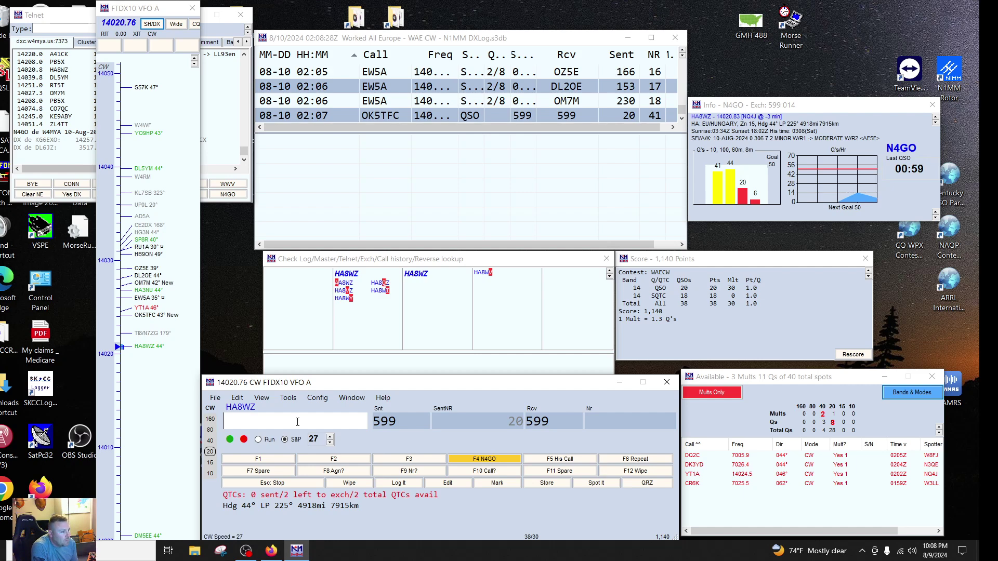
key("space")
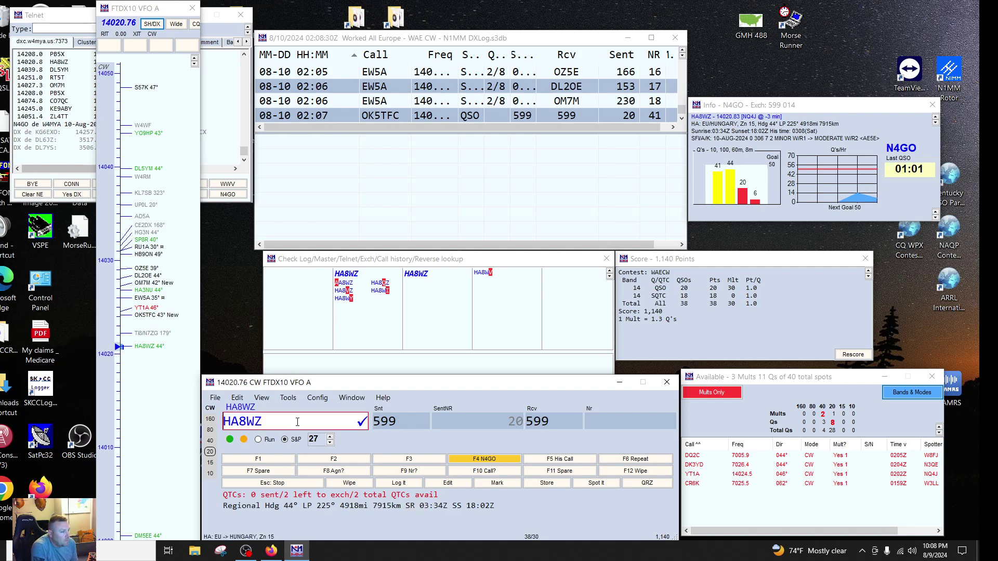
key("Return")
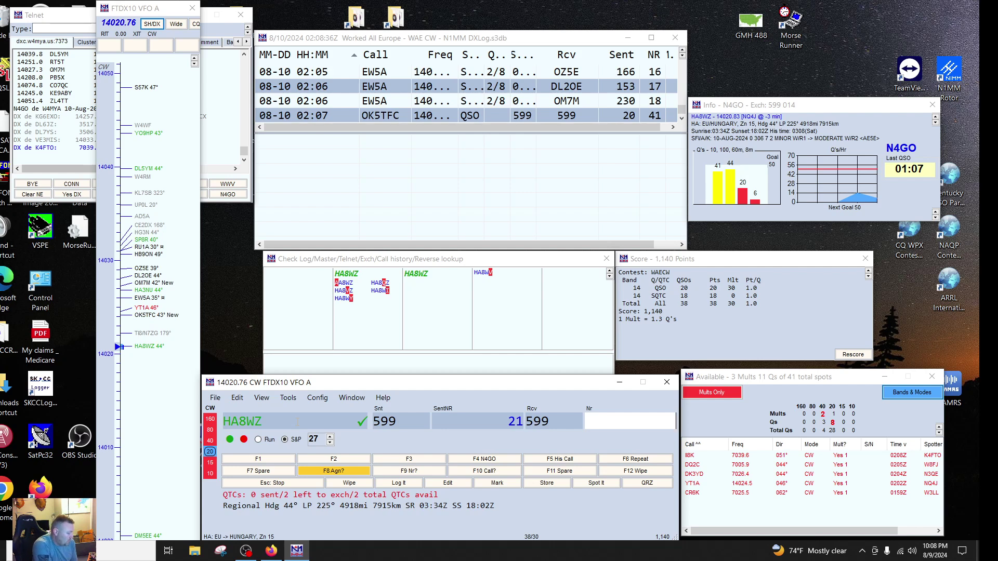
key("Page_Down")
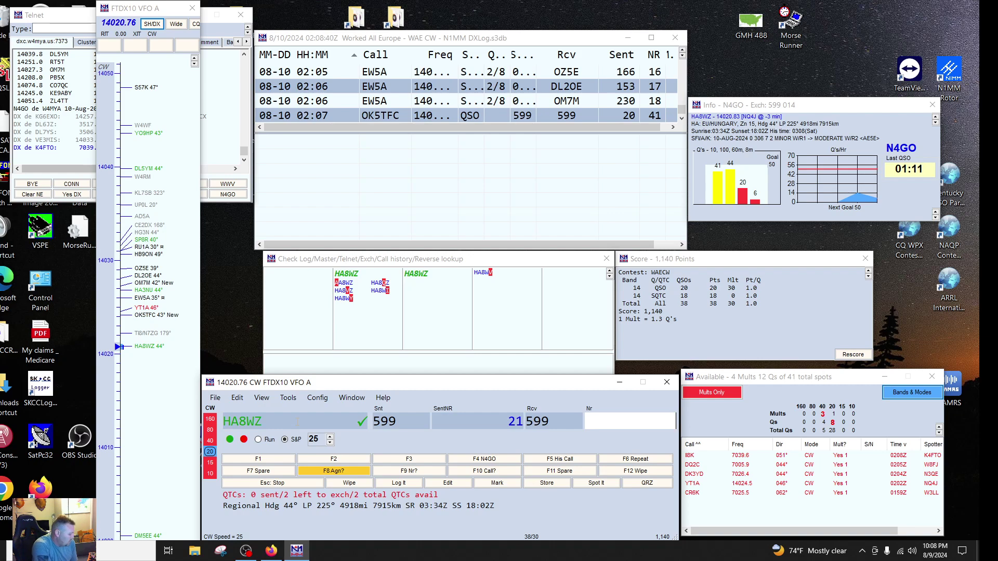
key("Return")
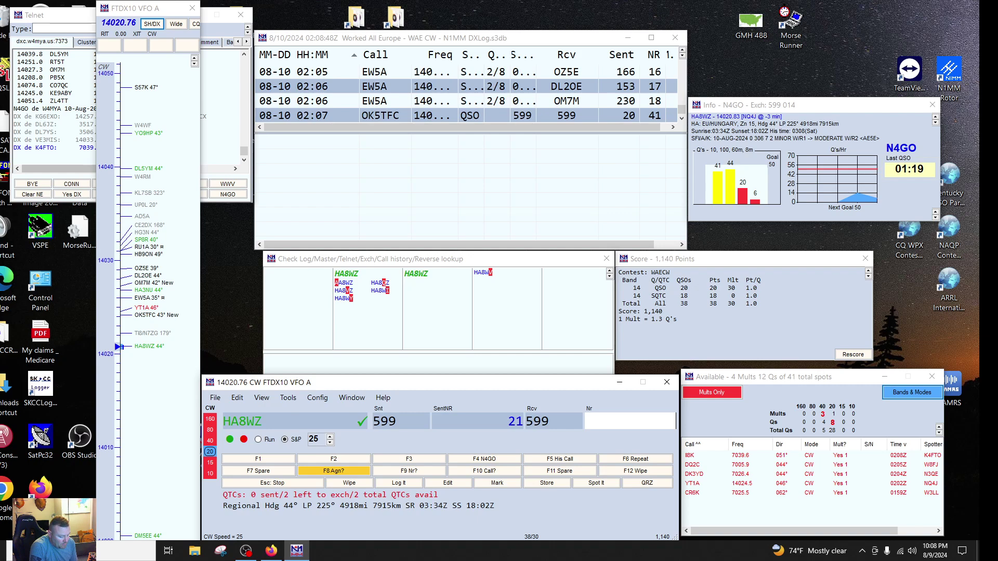
type("66")
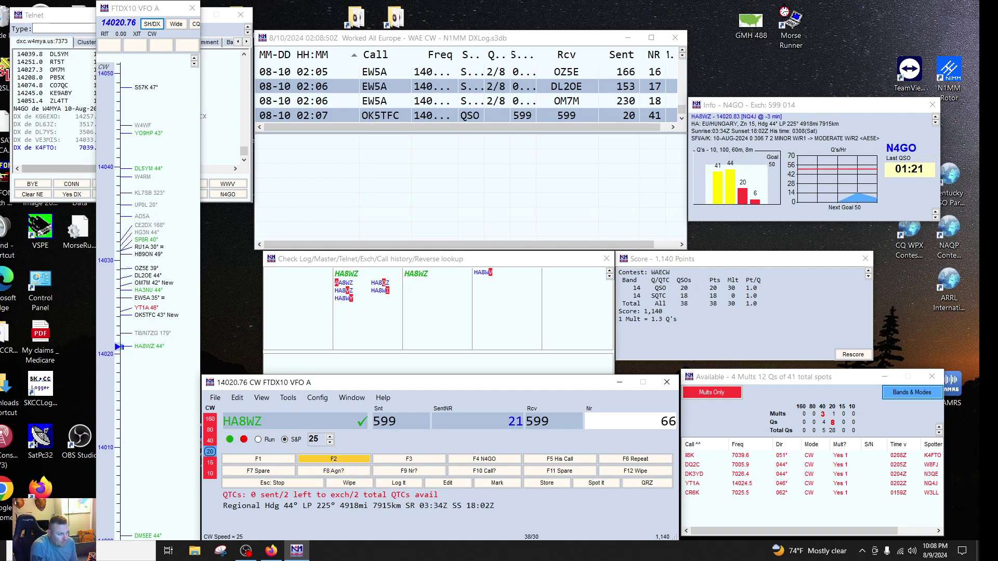
key("Return")
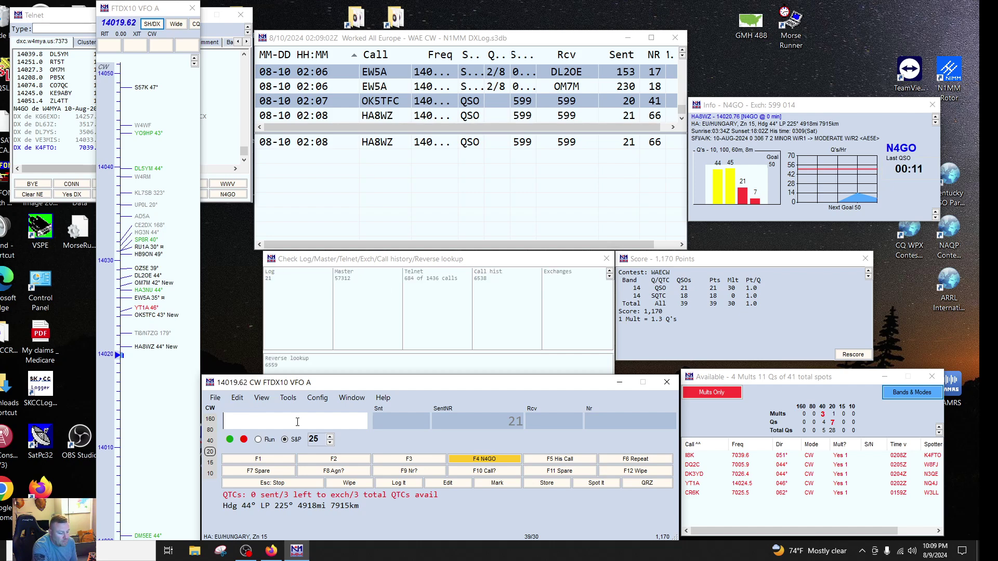
Raise the CW speed to 35
key("Page_Up")
key("Page_Up")
key("Page_Up")
key("Page_Up")
key("Page_Up")
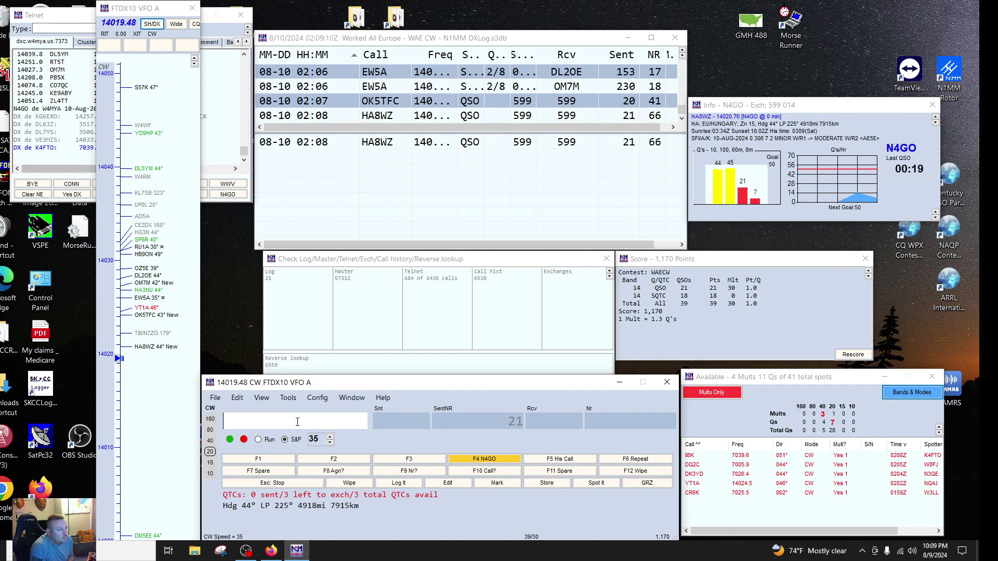
key("ctrl+Up")
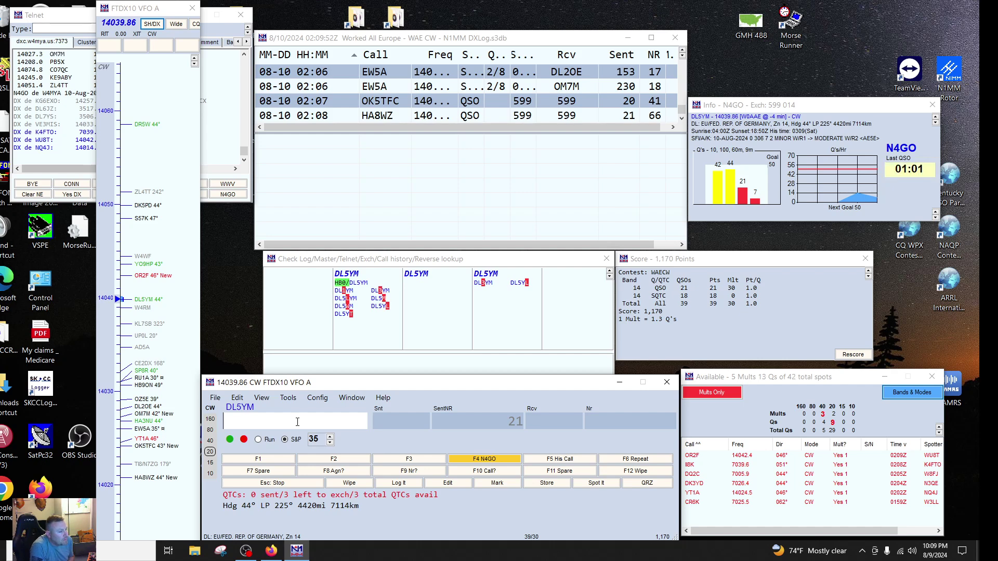
key("Page_Down")
key("Page_Down")
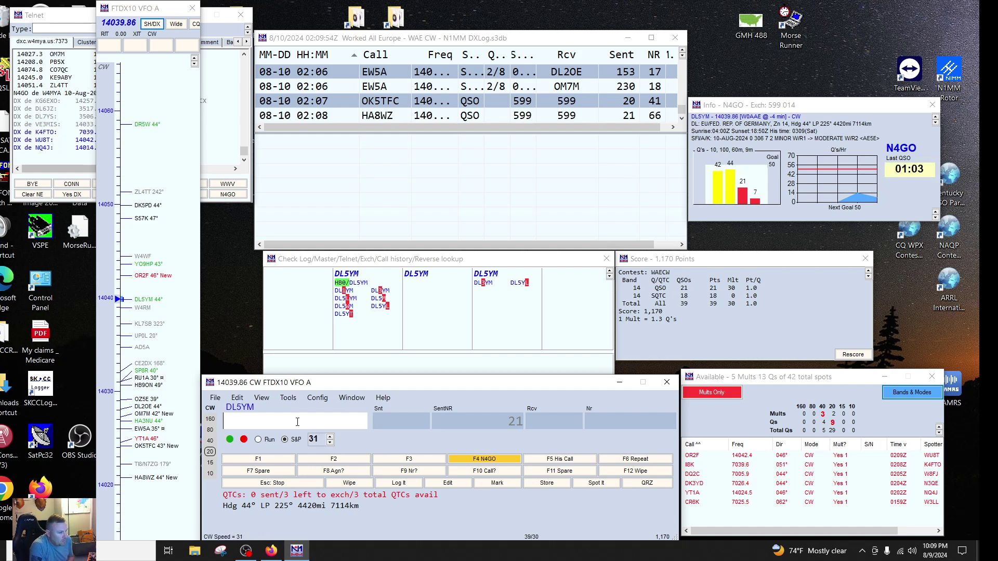
key("space")
key("Return")
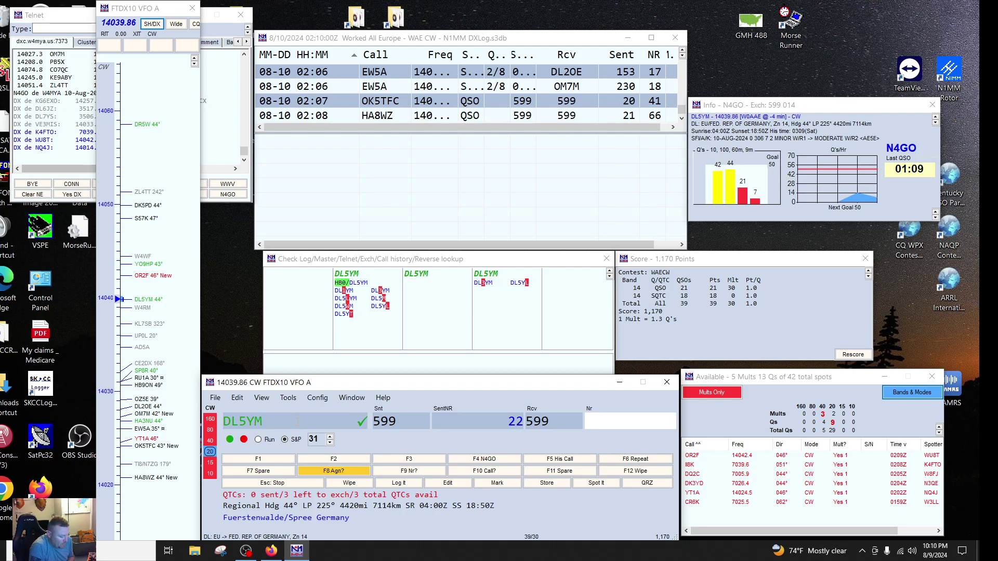
type("14")
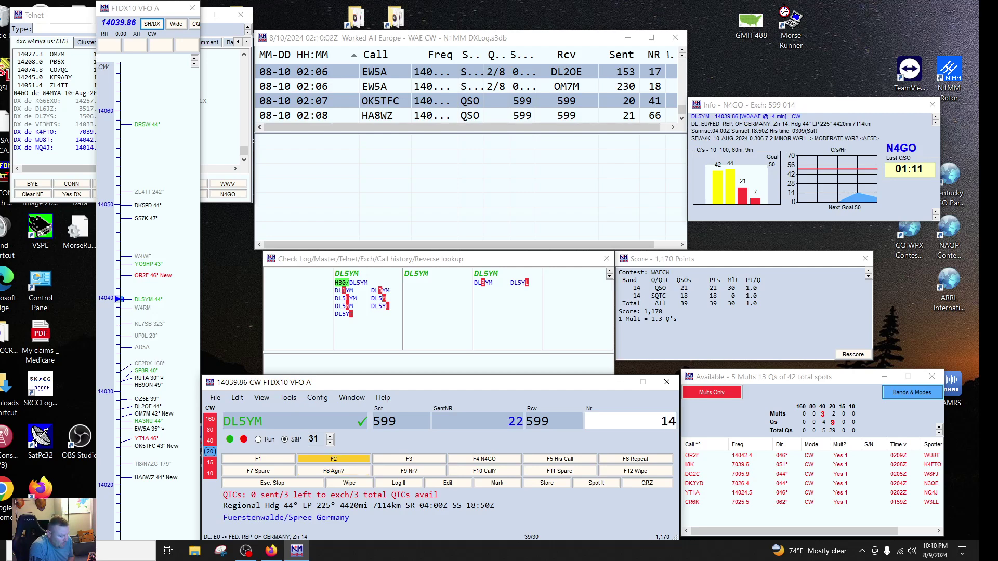
type("2")
key("Return")
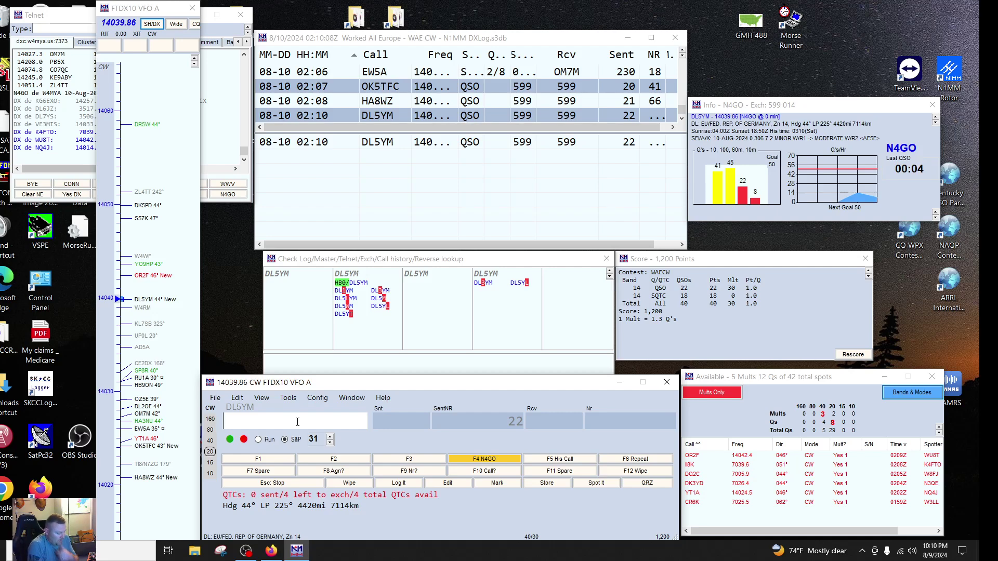
Check the YT1A and HA4FB spots on the band map and tune to OR2F at 14042.37
key("ctrl+Down")
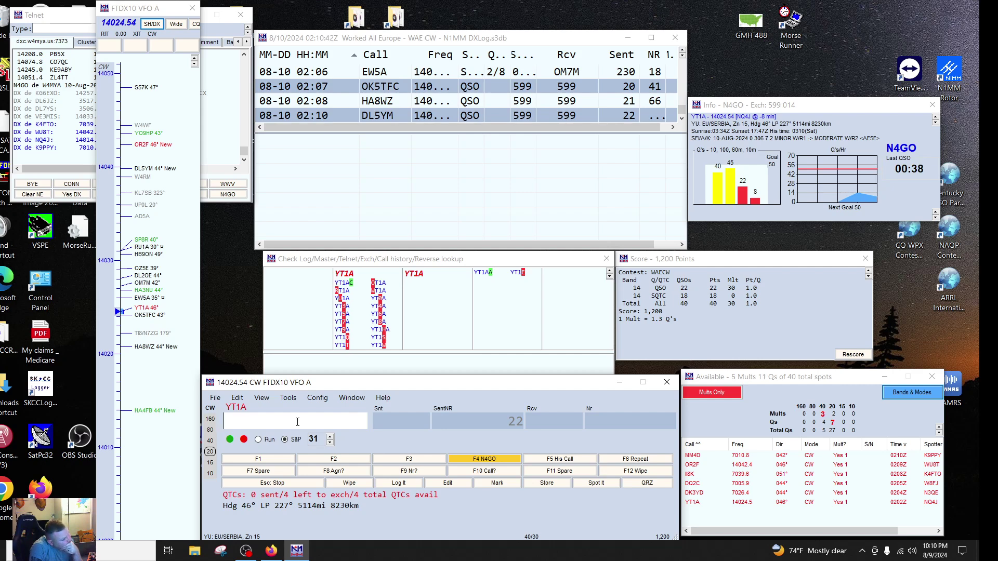
key("ctrl+Down")
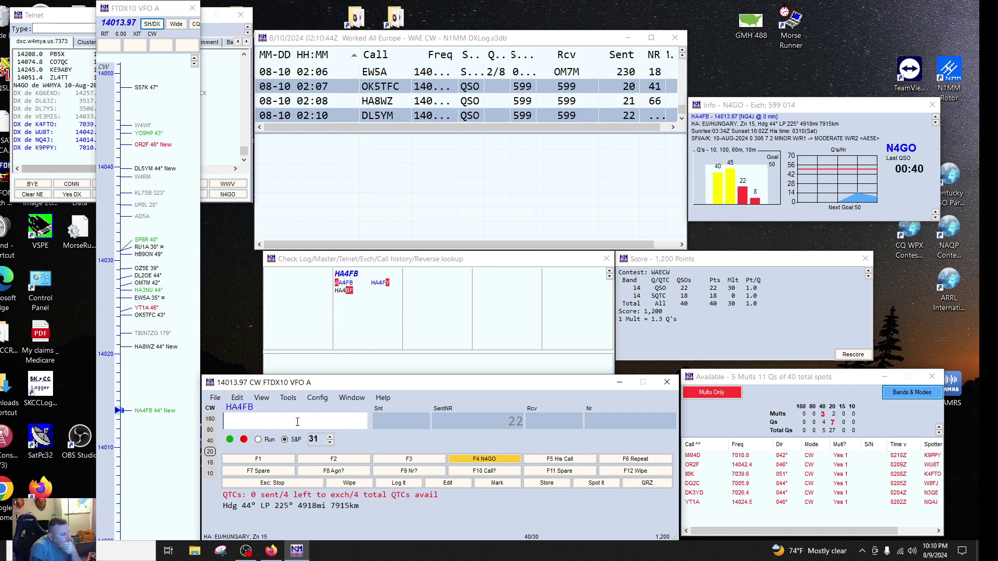
key("ctrl+Up")
key("ctrl+Up")
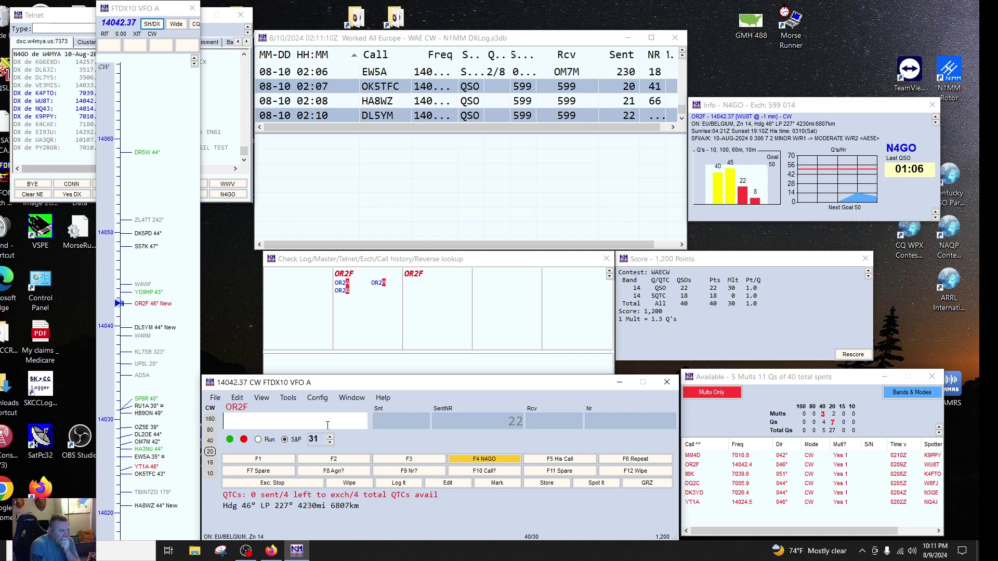
Call OR2F and log the contact with received number 74
key("space")
key("space")
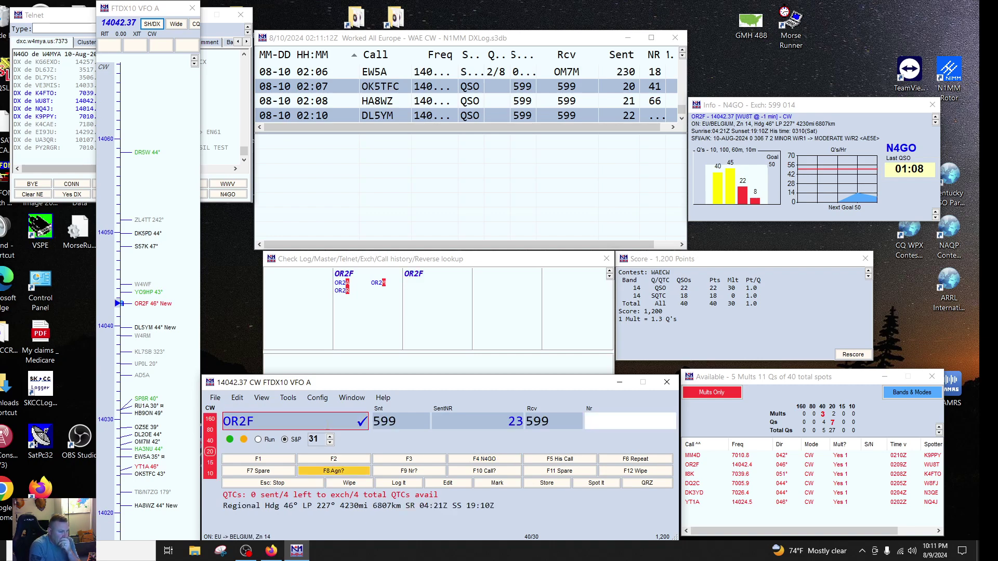
key("Return")
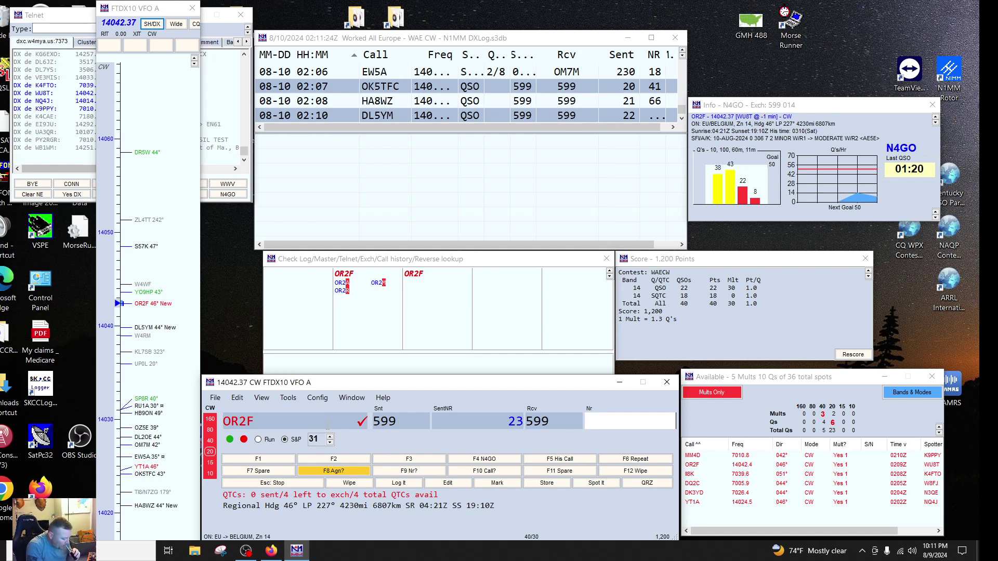
key("F2")
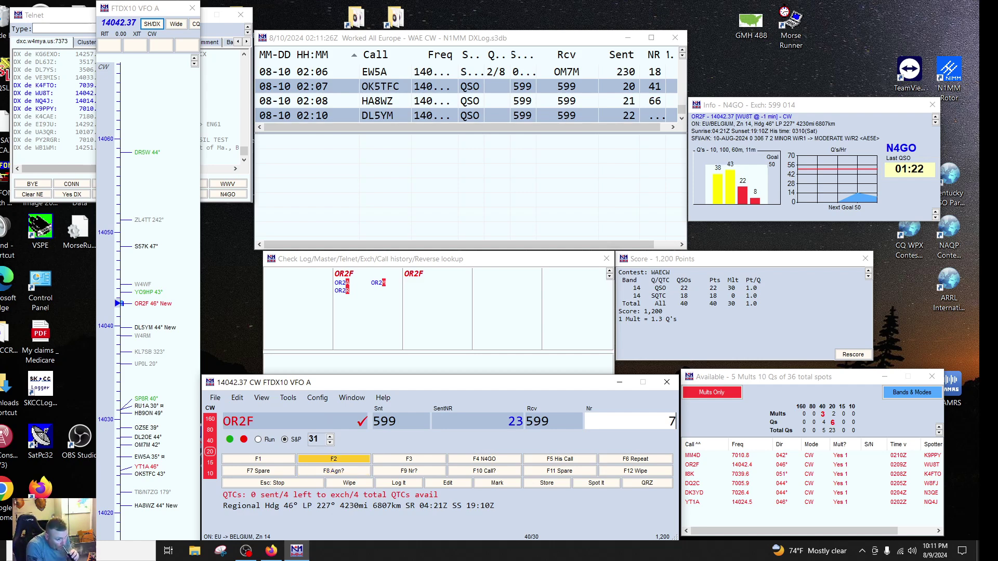
type("73")
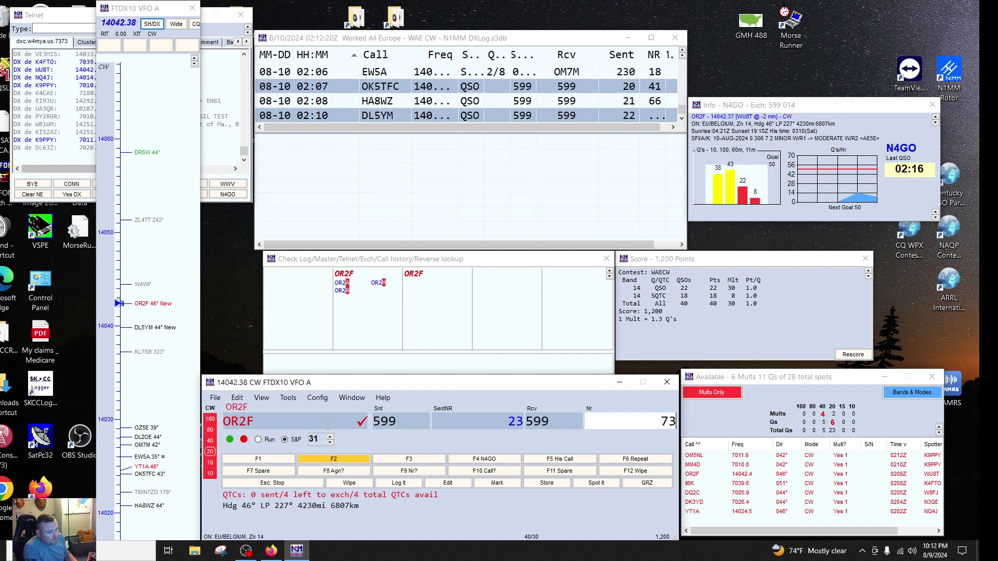
key("BackSpace")
type("4")
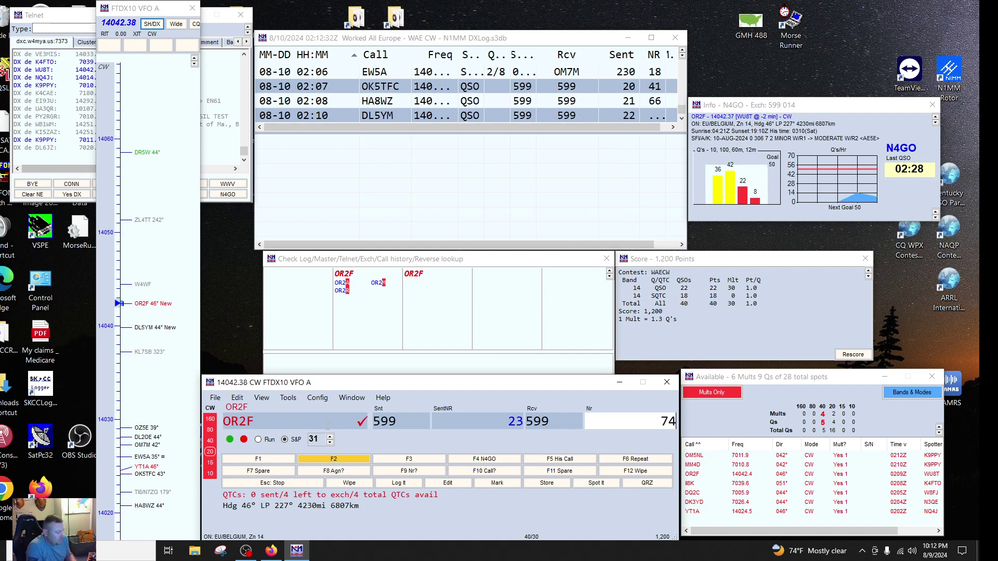
left_click(327, 424)
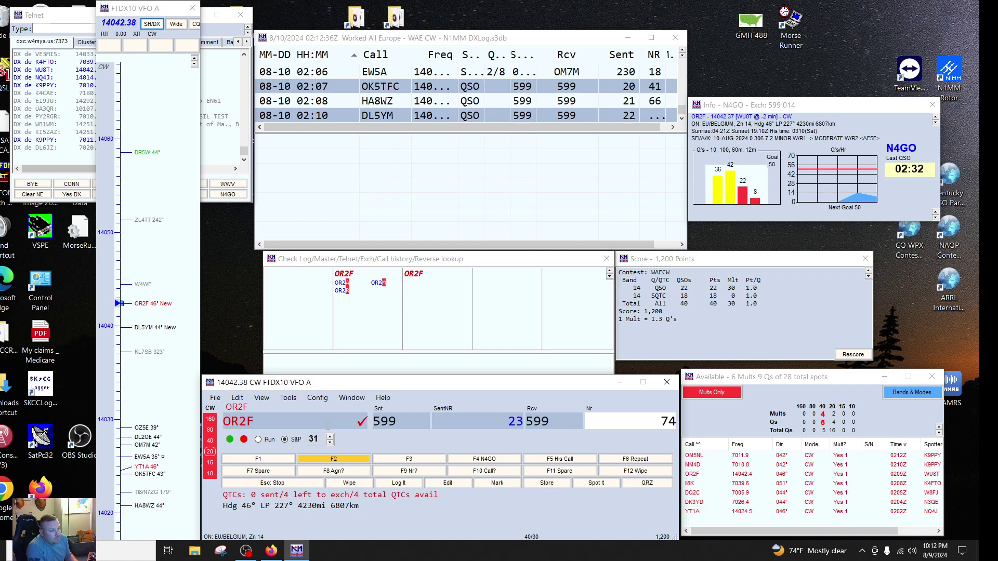
key("Return")
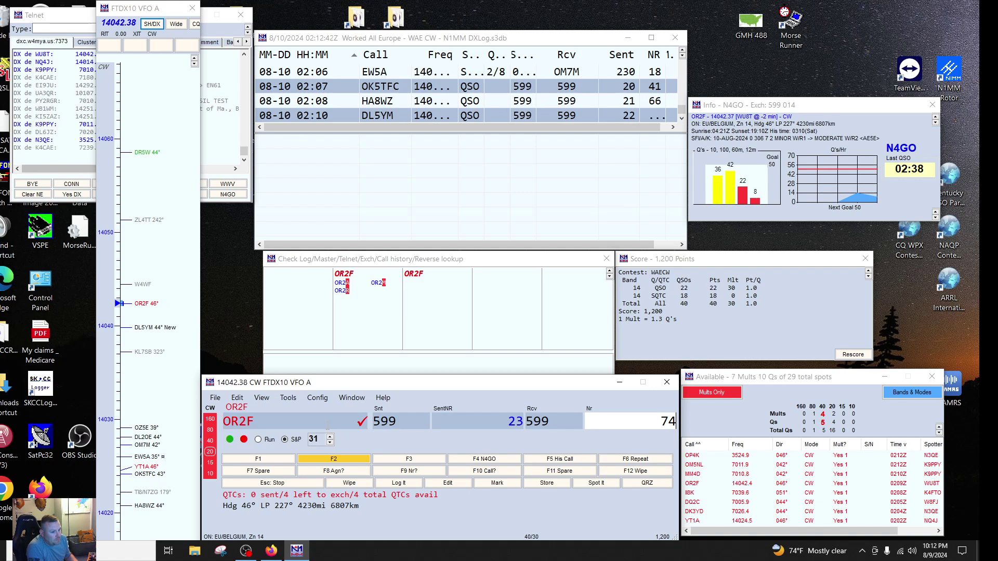
key("Return")
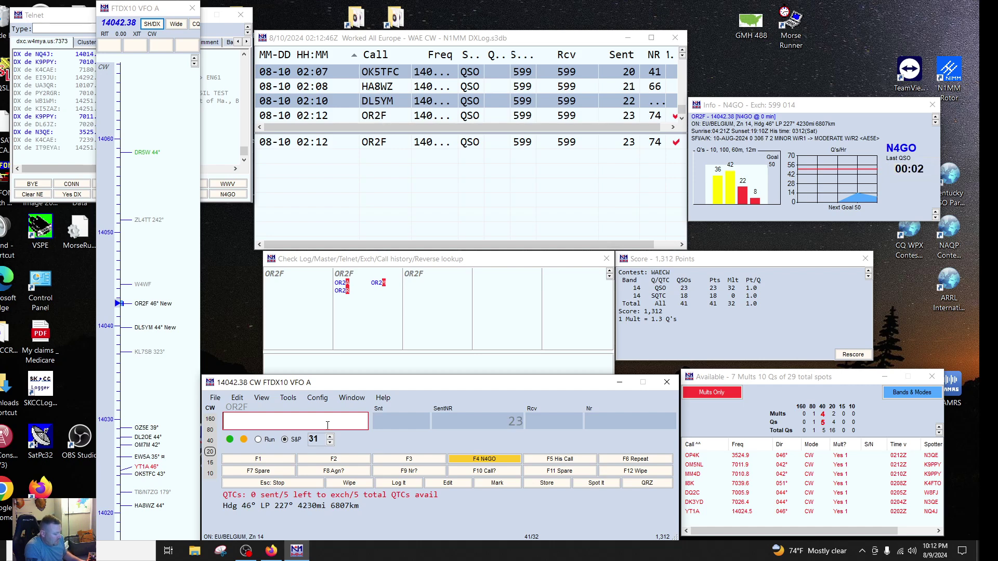
Send QTC series 3/4 to OR2F with 4 QTCs, the EW5A, OK5TFC, HA8WZ and DL5YM lines, and end the series
key("ctrl+z")
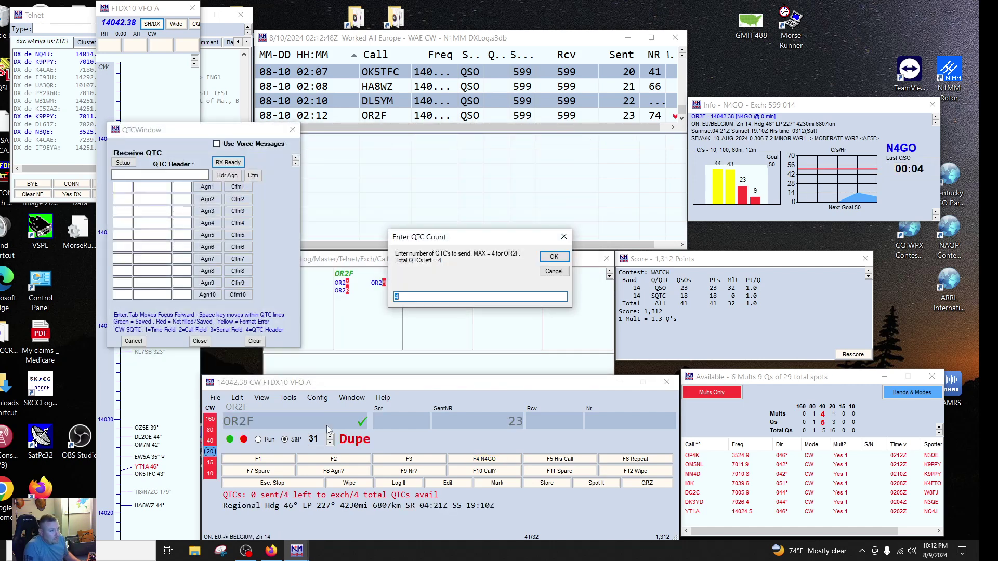
left_click(546, 260)
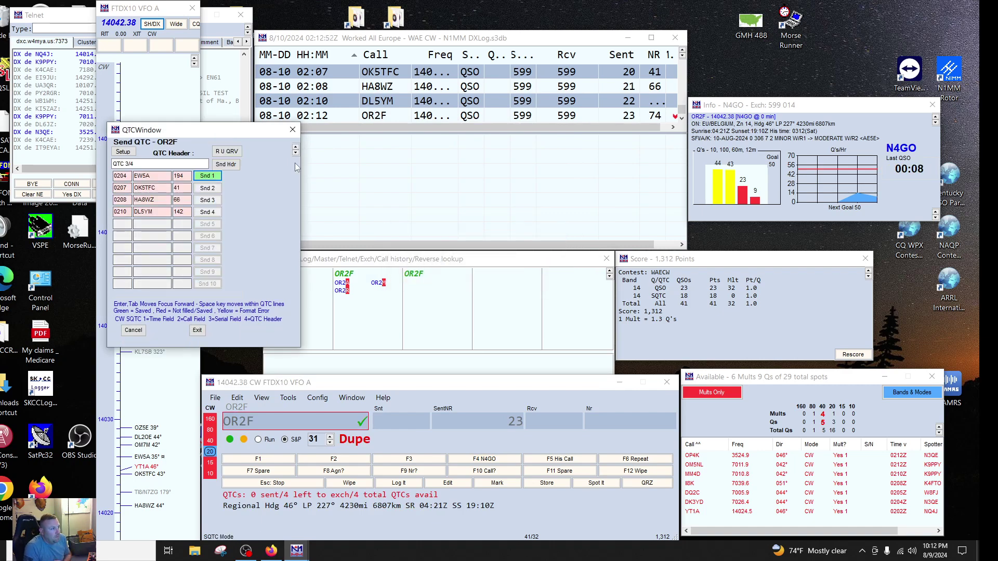
left_click(210, 178)
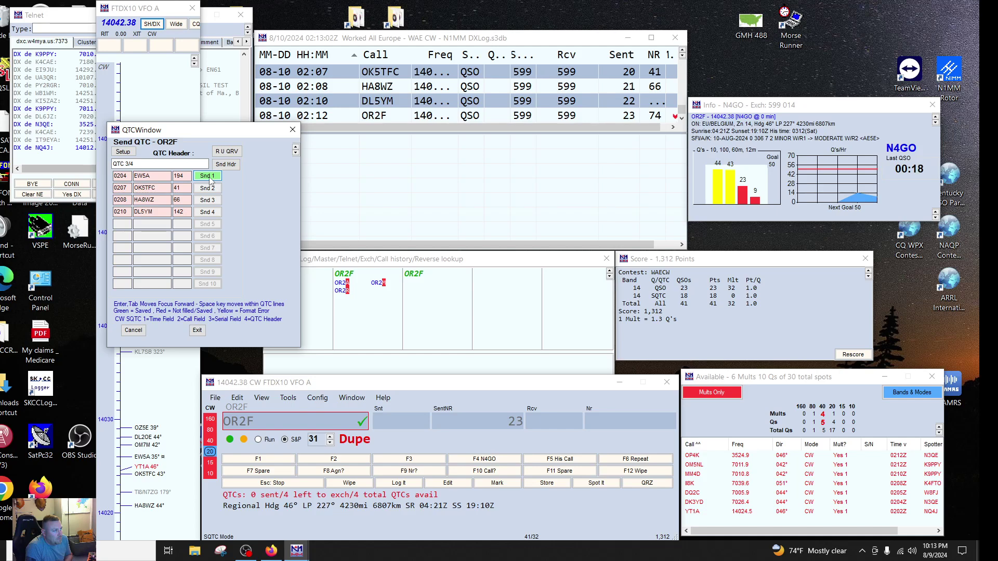
left_click(207, 177)
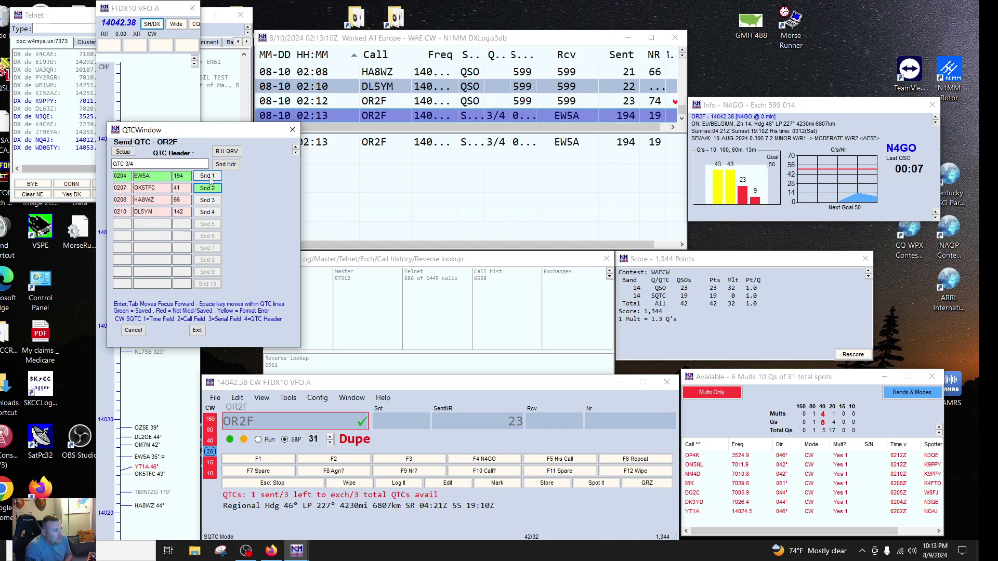
key("Return")
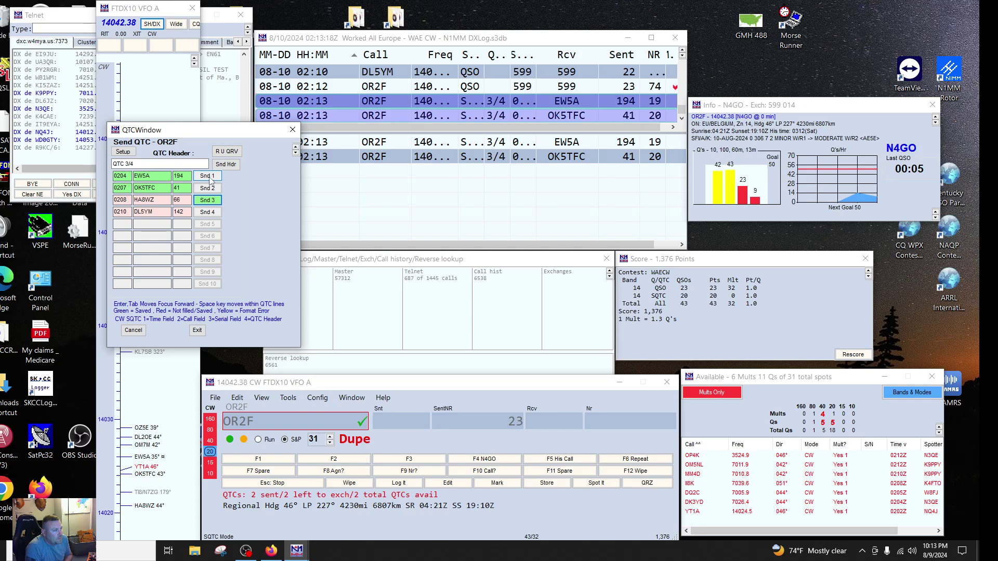
key("Return")
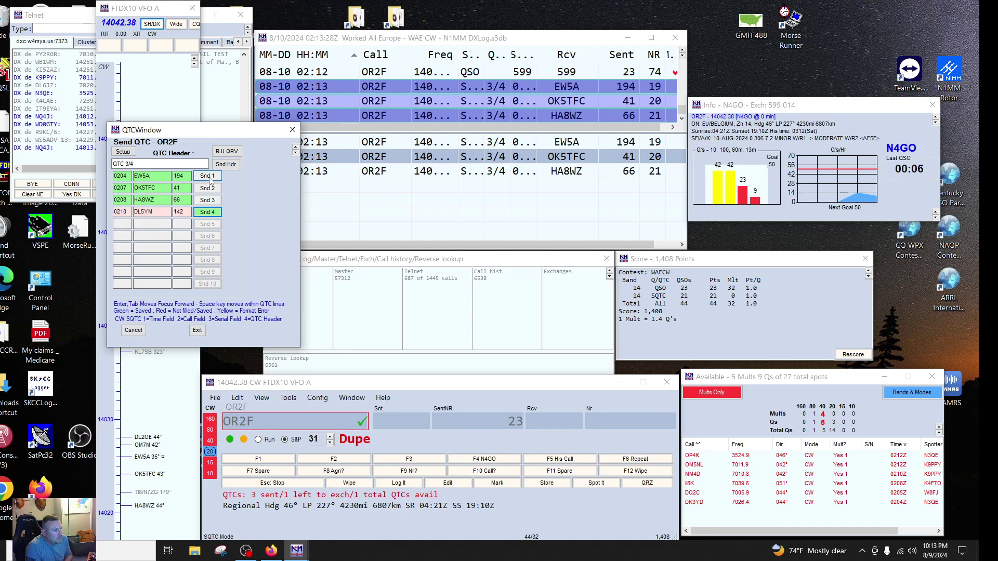
key("Return")
key("Return")
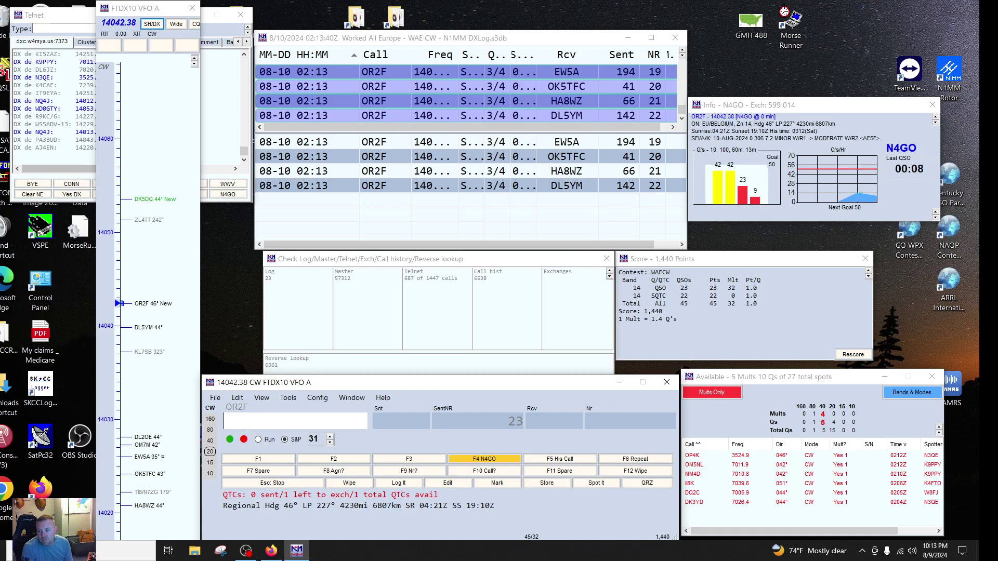
key("alt+Tab")
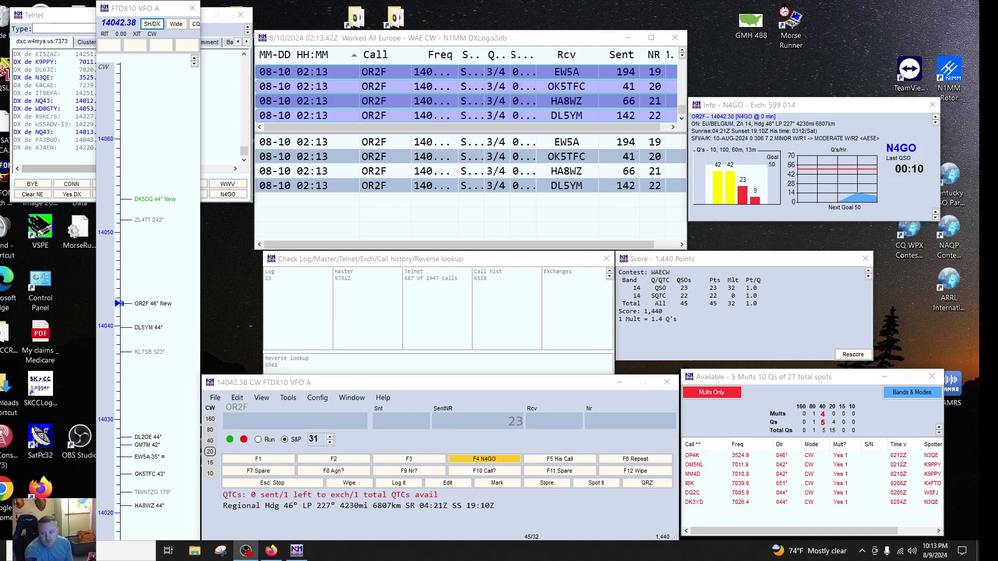
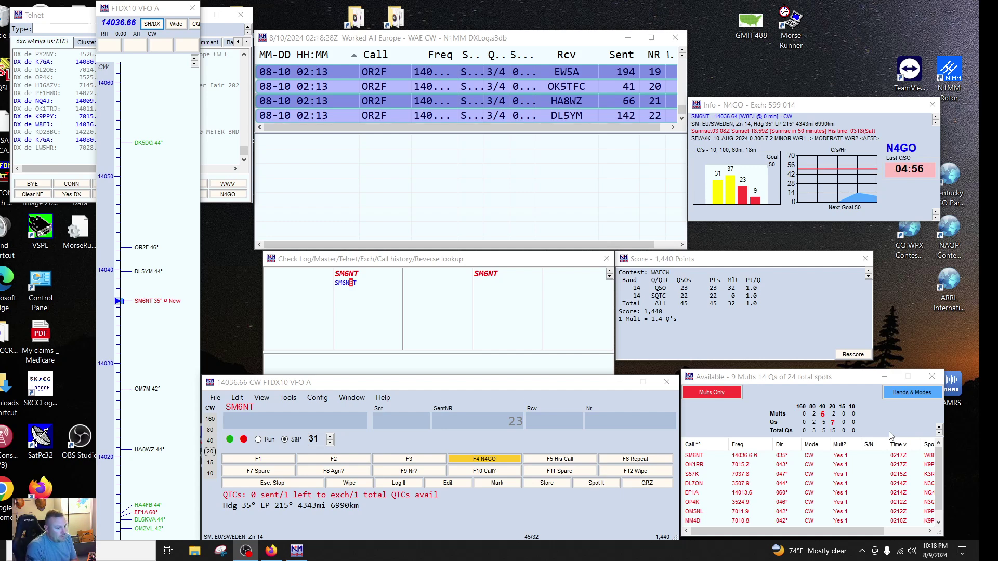
Load SM6NT from the band map at 14036.66, lower the CW speed to 27 and log the contact with received number 14
left_click(359, 388)
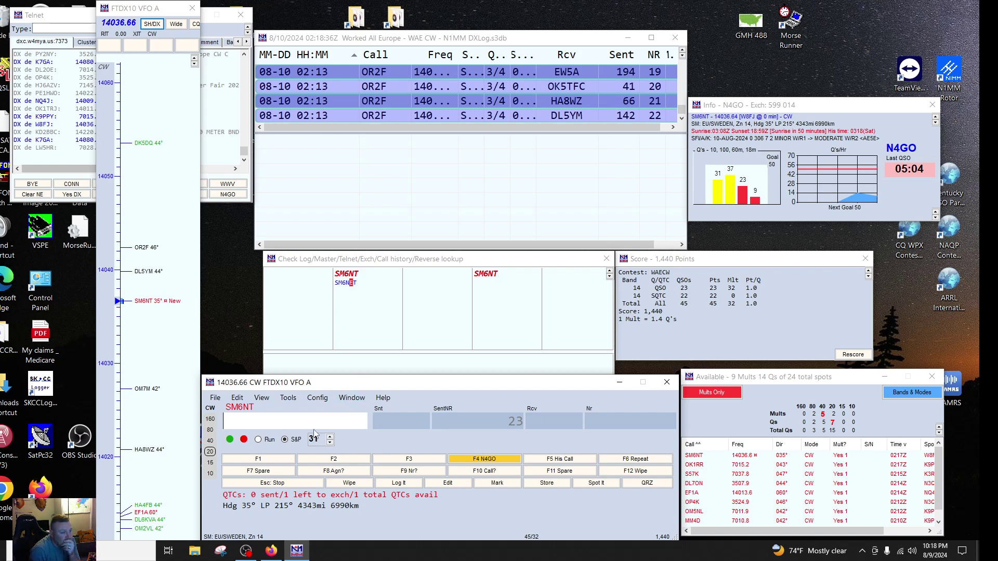
key("space")
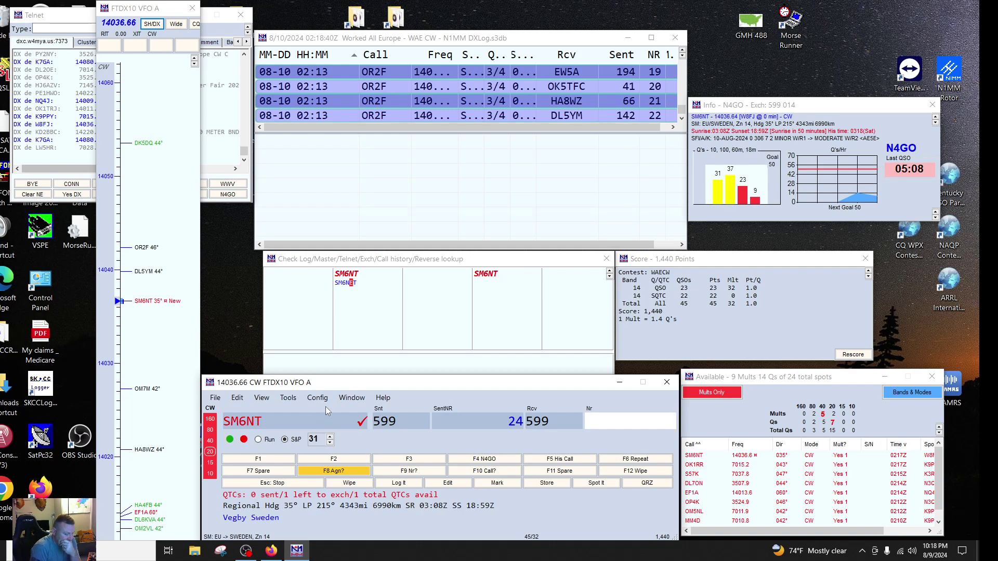
key("Page_Down")
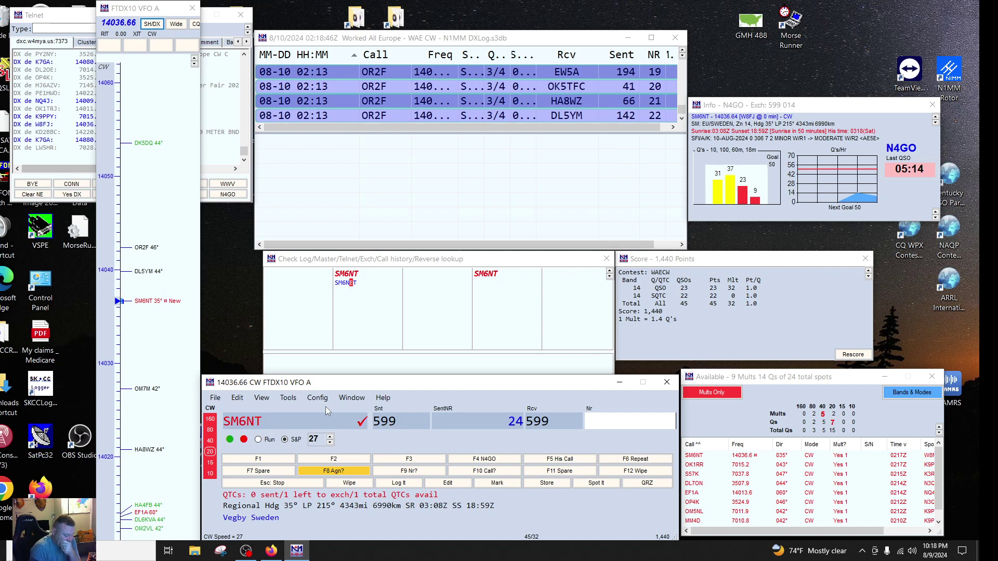
type("1")
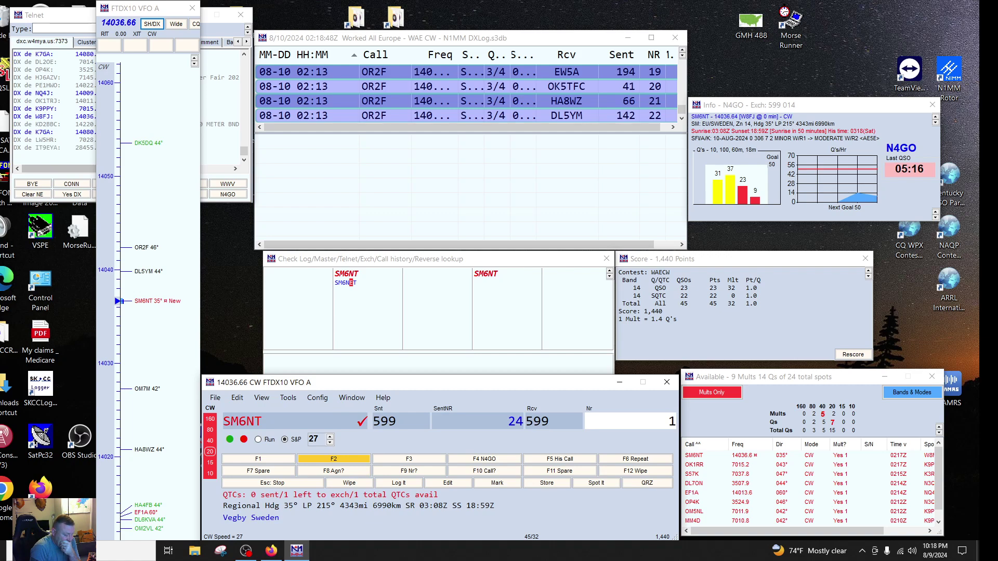
type("3")
key("BackSpace")
type("4")
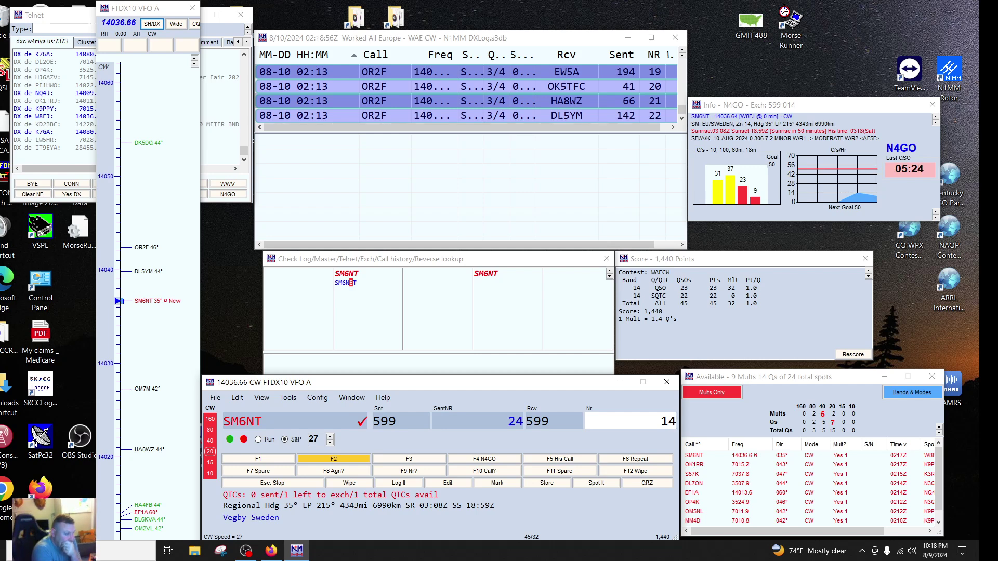
key("Return")
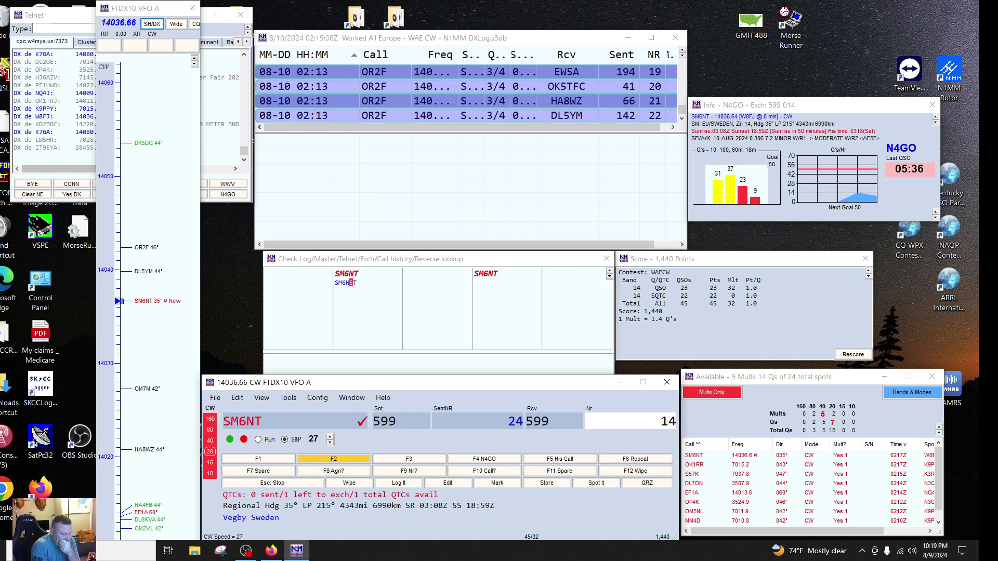
key("Return")
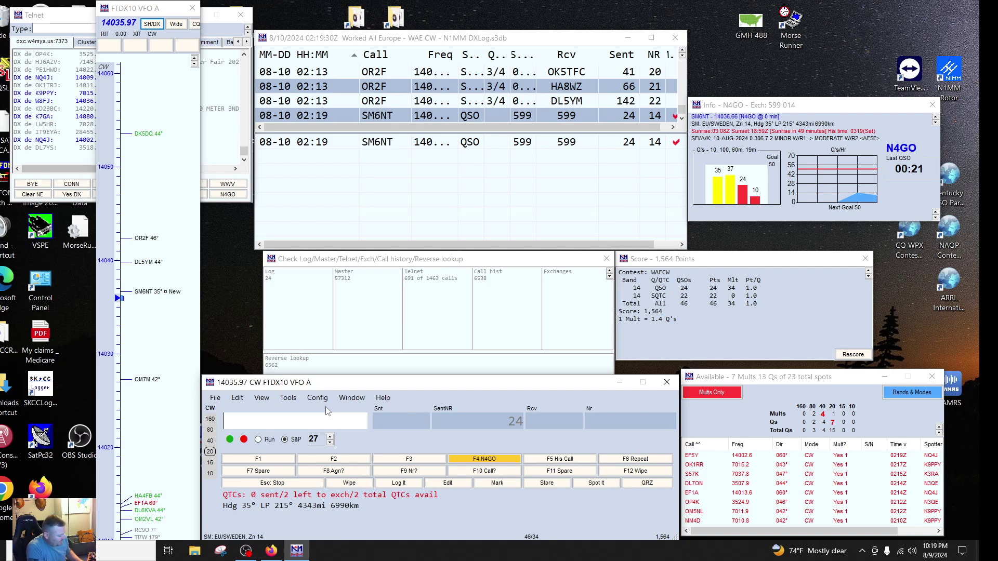
Clear the stray call entry, tune down past EF1A to the OL5Y spot at 14009.66 and raise the CW speed to 33
type("0200")
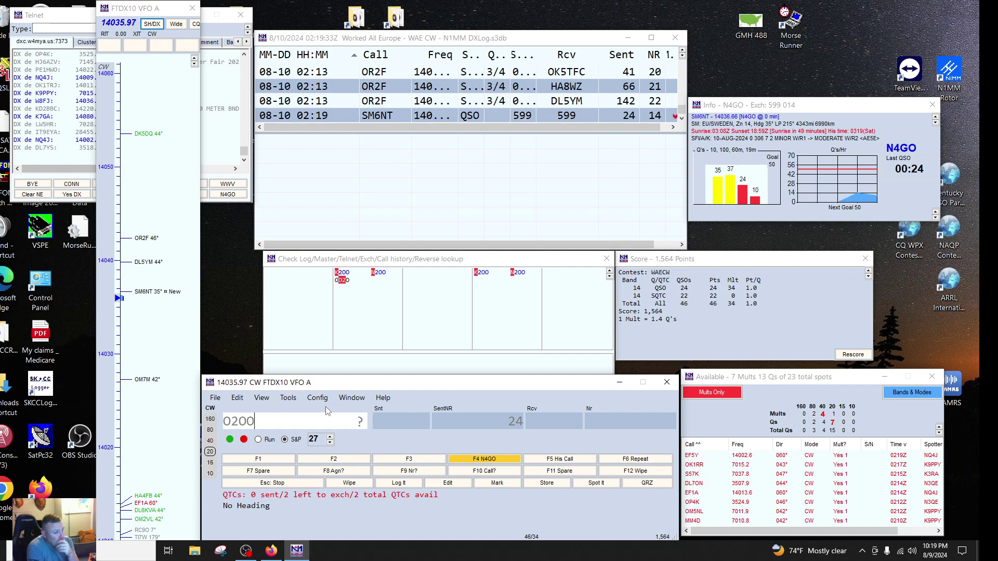
key("alt+w")
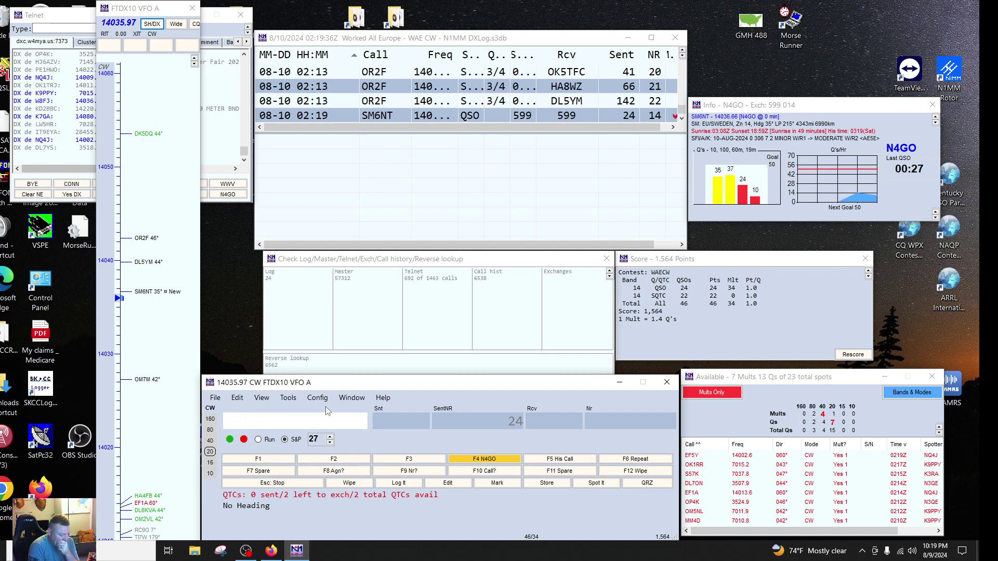
key("ctrl+Down")
key("ctrl+Down")
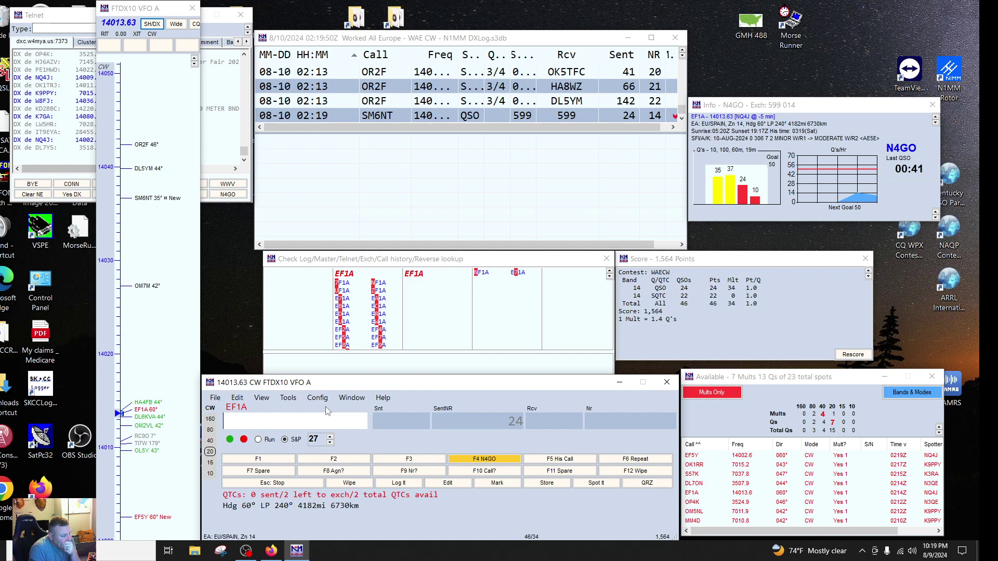
key("Page_Up")
key("Page_Up")
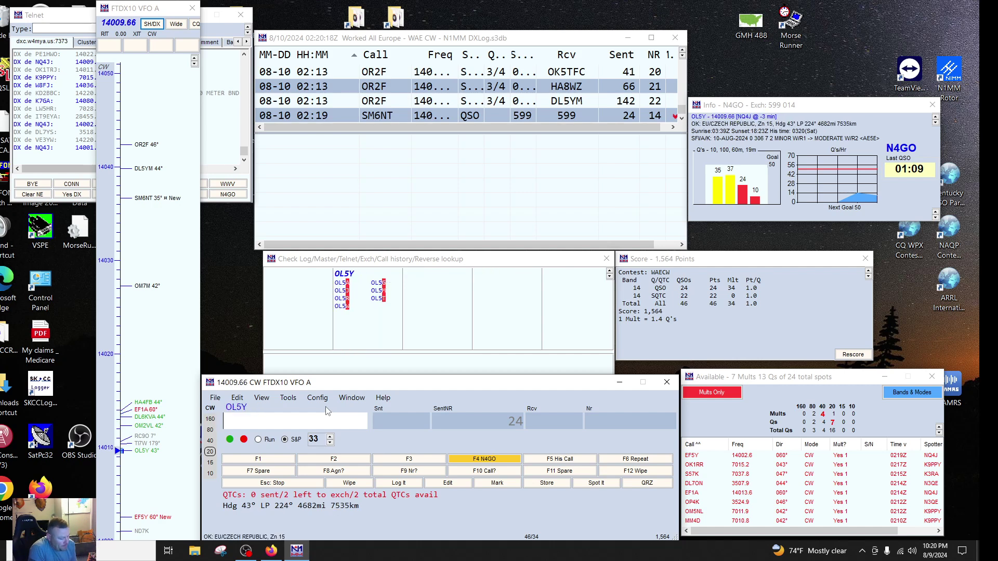
Call OL5Y and log the contact with received number 191
key("Return")
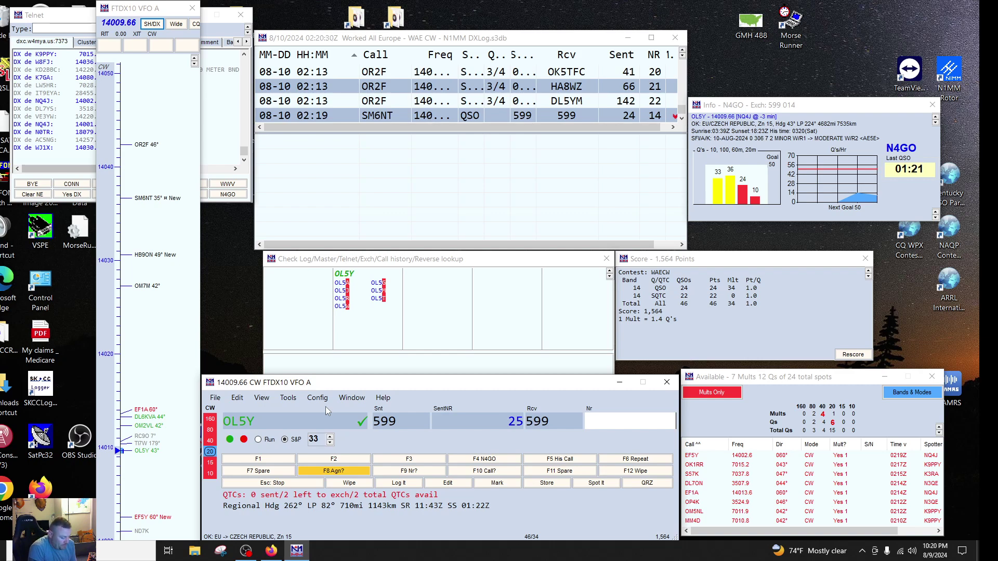
type("1")
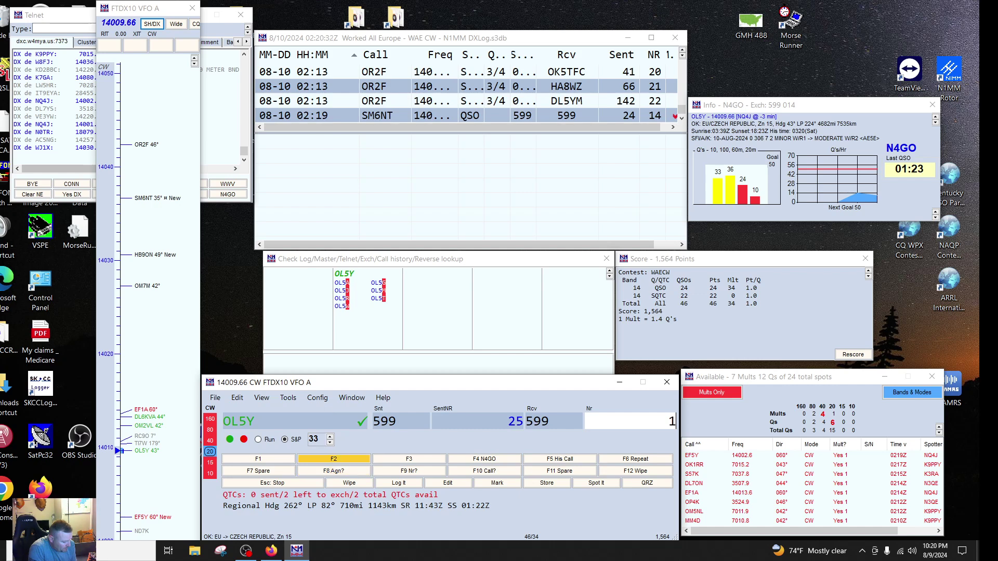
type("91")
key("Return")
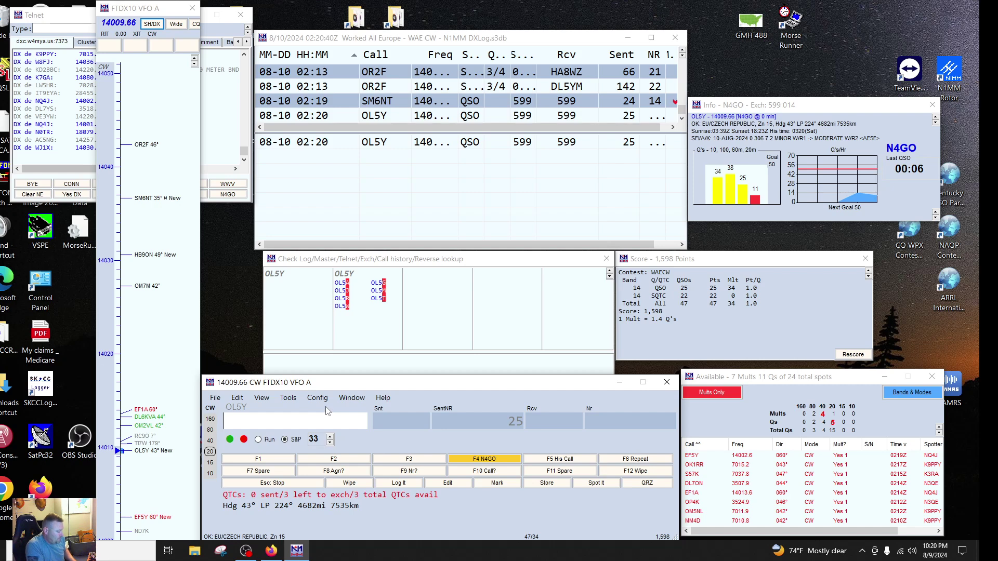
Send QTC series 4/2 to OL5Y with 2 QTCs, the OR2F and SM6NT lines, and end the series
type("OL5Y")
key("ctrl+z")
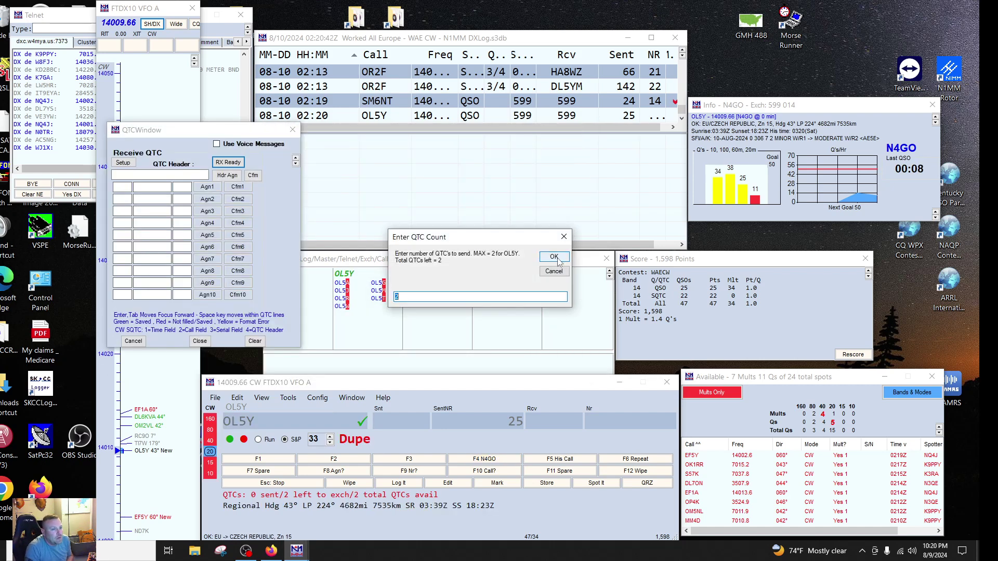
left_click(555, 258)
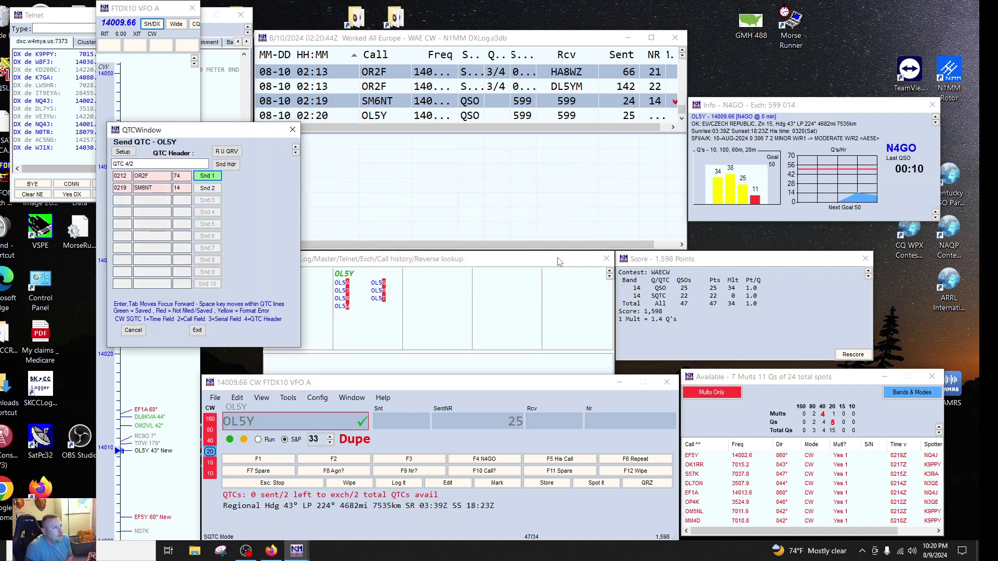
left_click(217, 180)
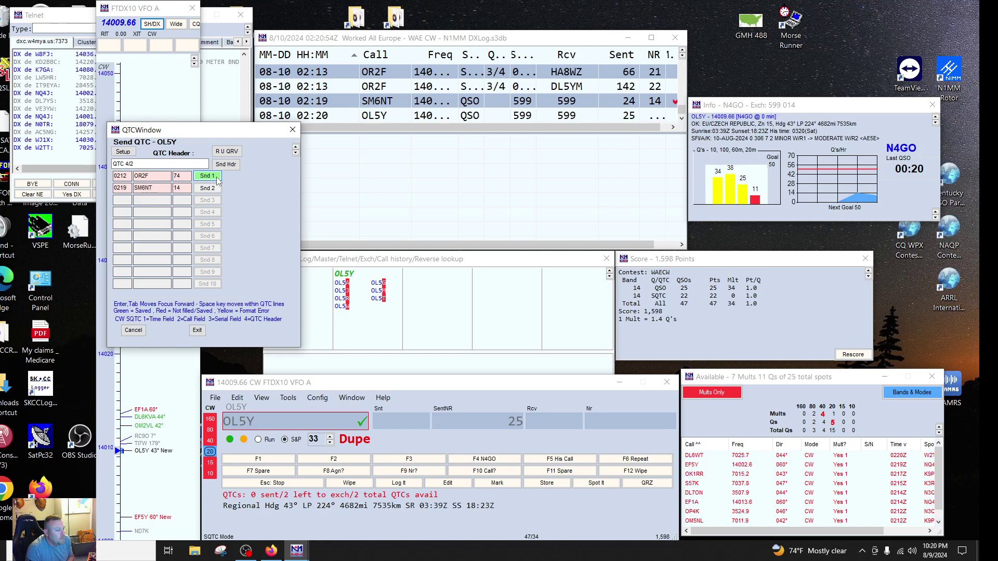
key("Return")
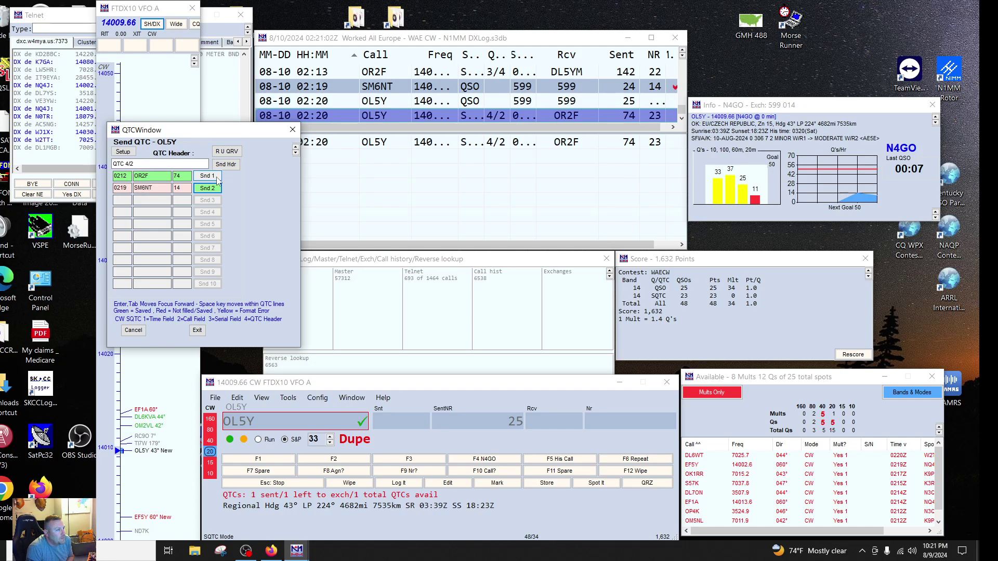
key("Return")
key("Return")
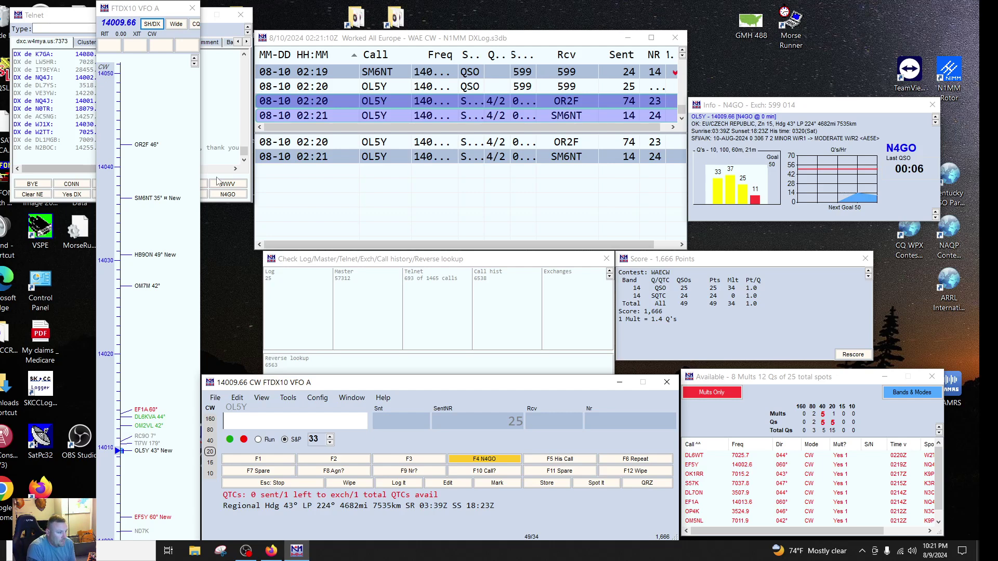
Check the EF1A and DL6KVA spots on the band map, tune to EF5Y at 14002.56 and load its call for a contact
key("ctrl+Down")
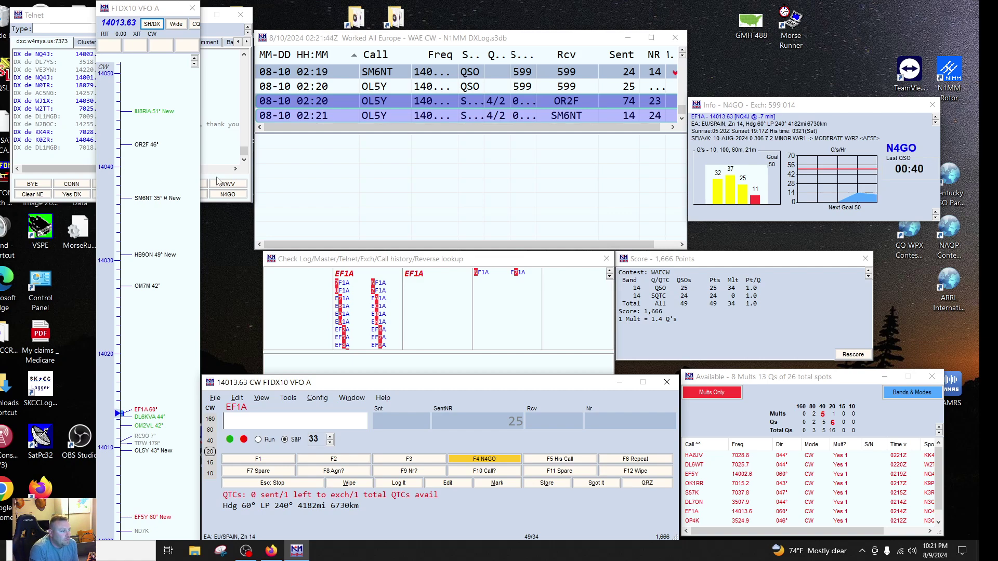
key("ctrl+Down")
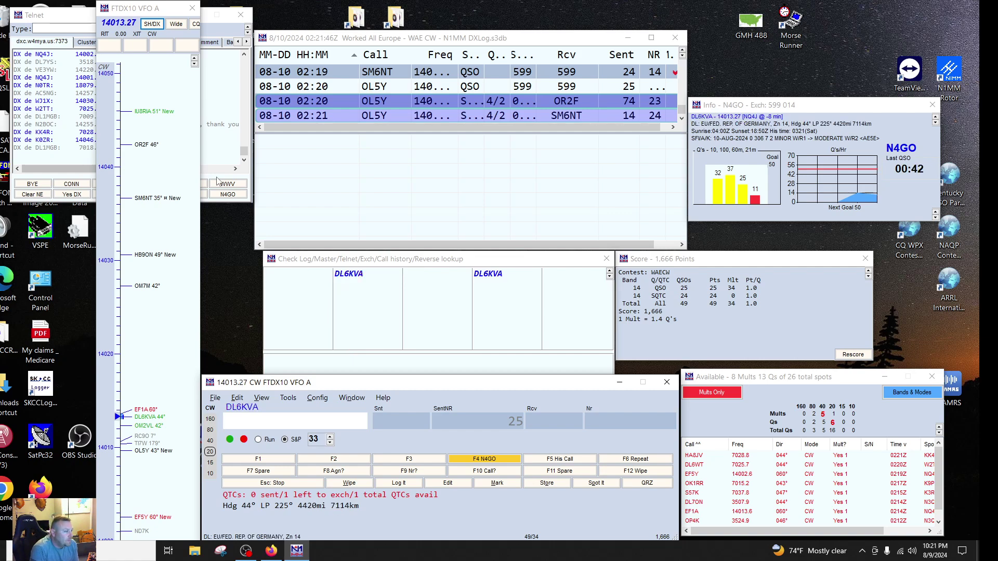
key("ctrl+Down")
key("ctrl+Down")
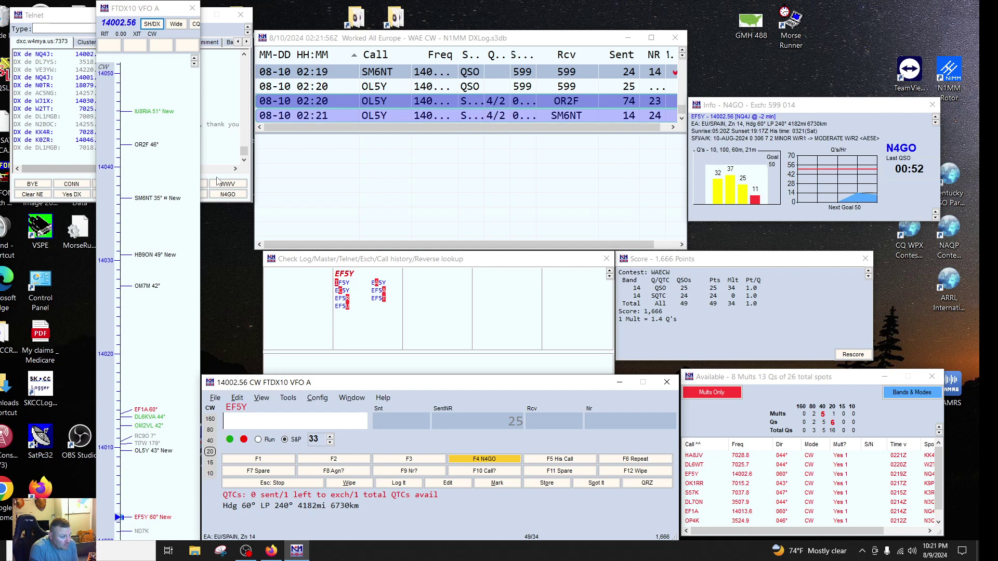
key("Return")
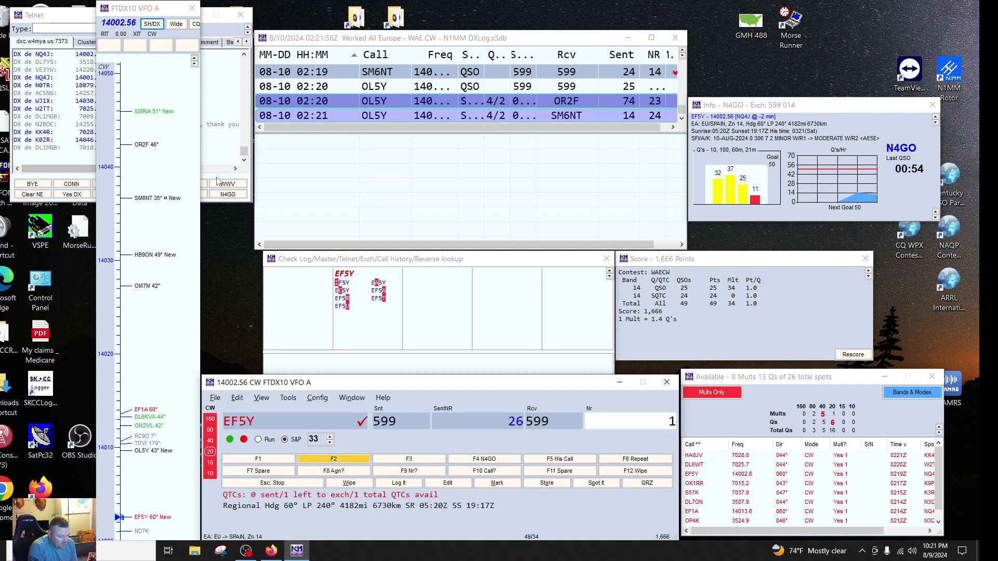
Enter 160 as the received number for EF5Y
type("15")
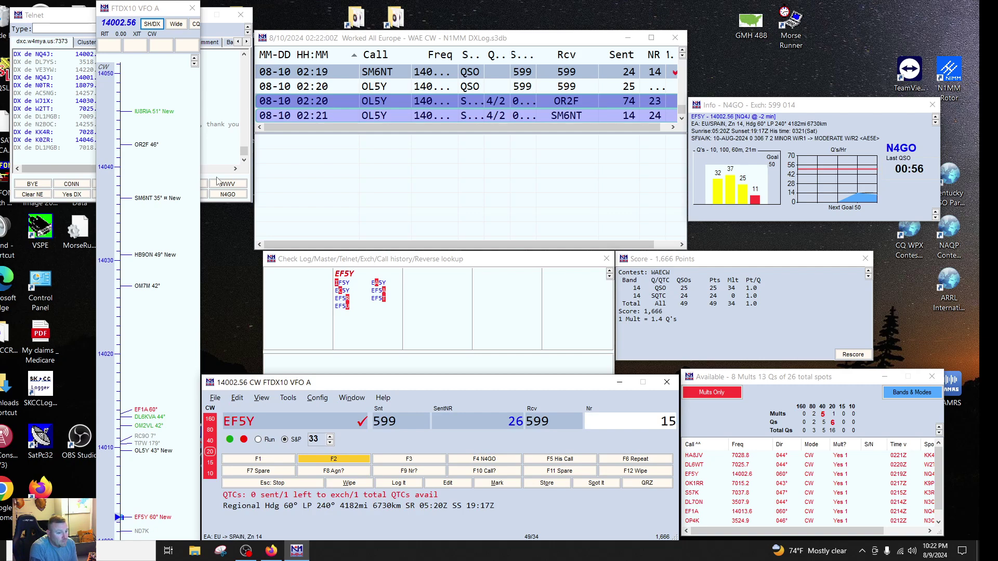
type("9")
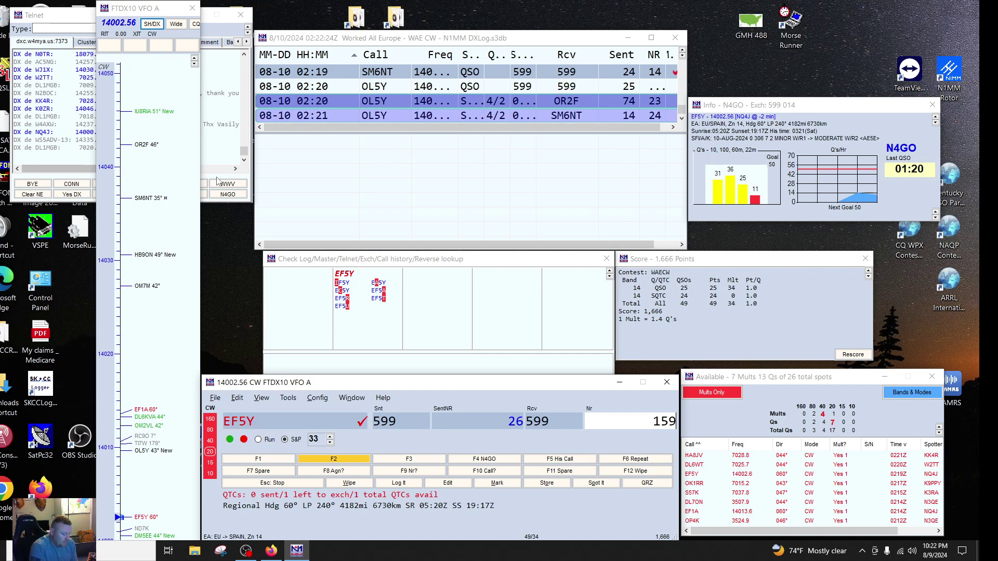
key("BackSpace")
key("BackSpace")
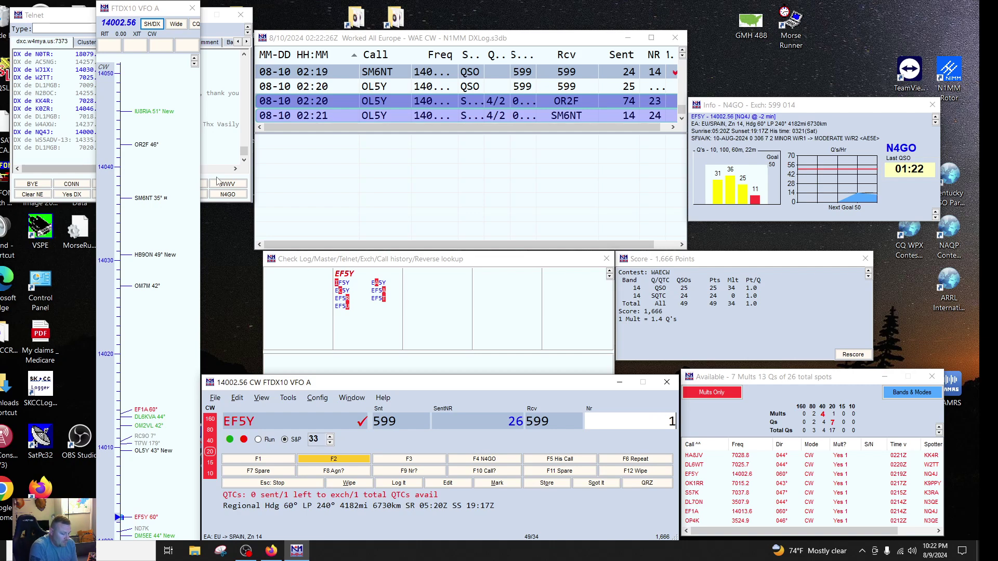
type("60")
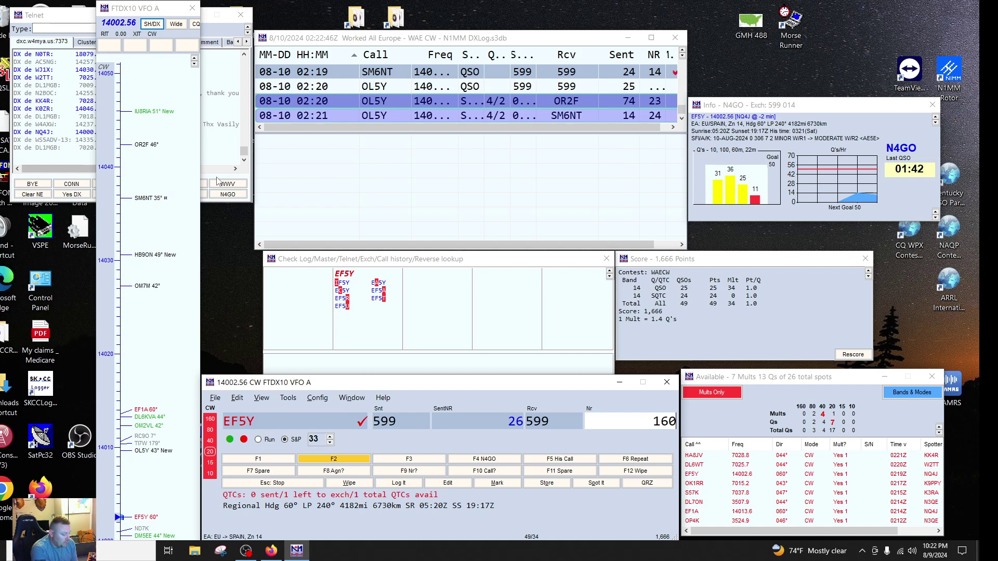
Raise the CW speed to 35 and repeat the call to EF5Y several times
key("Page_Up")
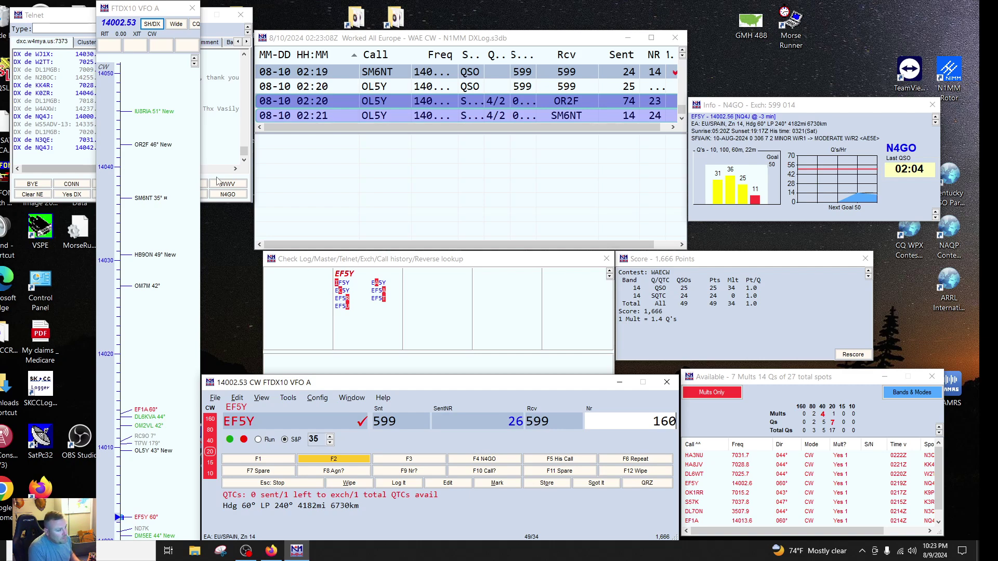
key("Tab")
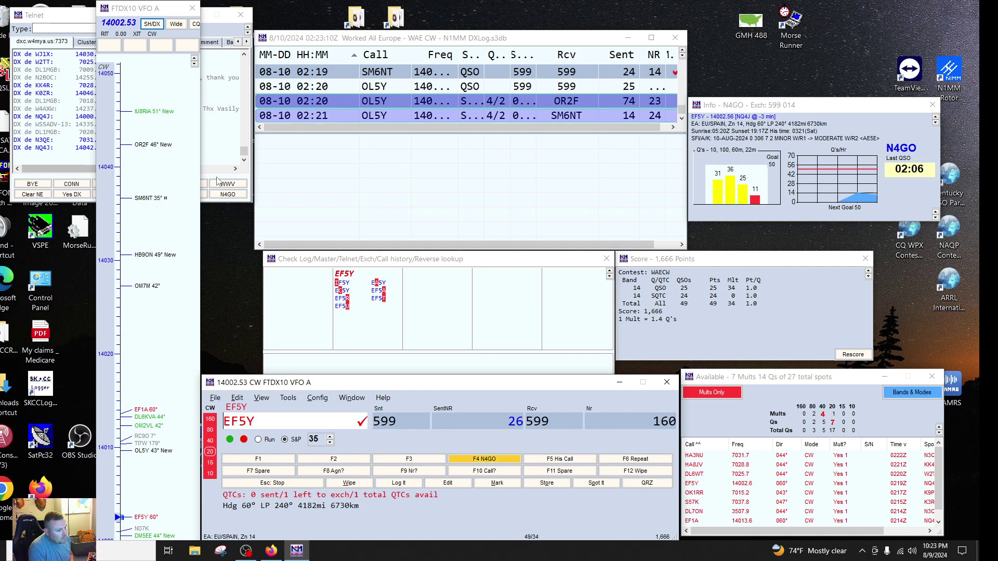
key("space")
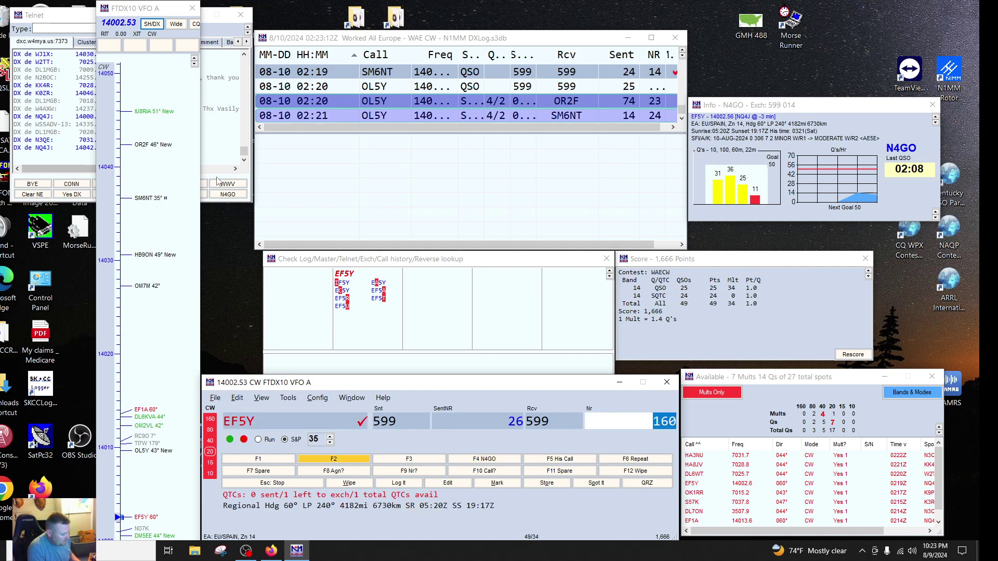
key("Tab")
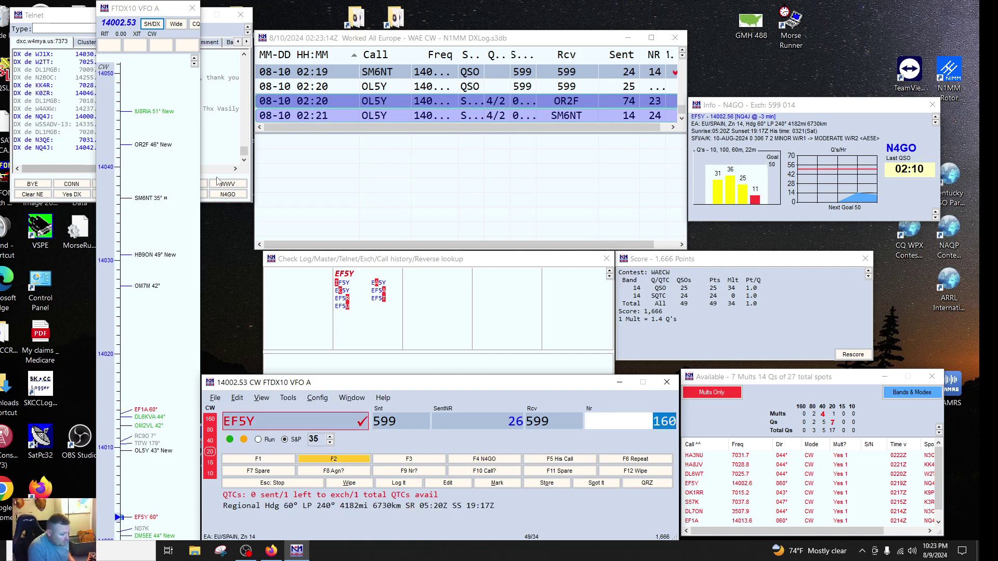
key("space")
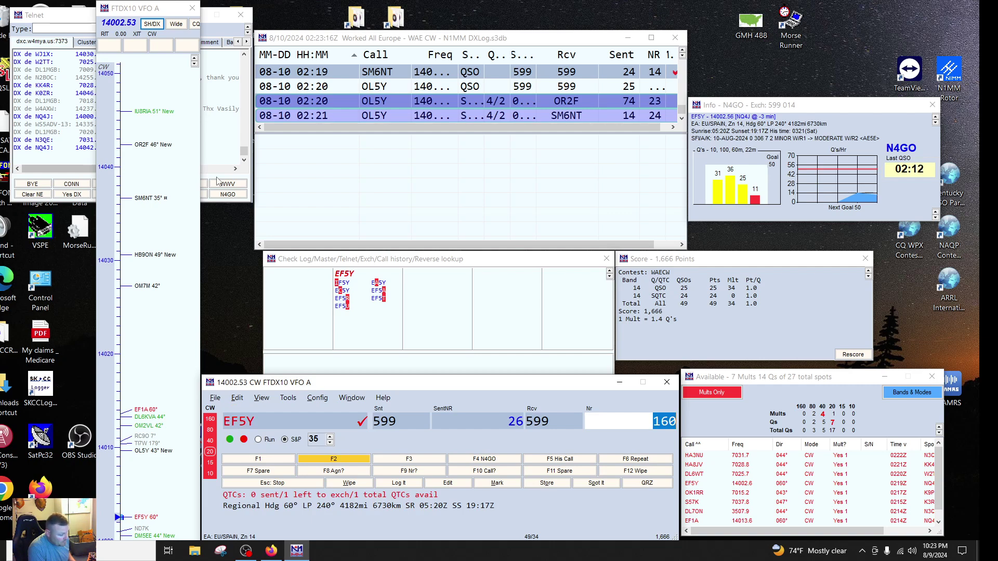
key("Tab")
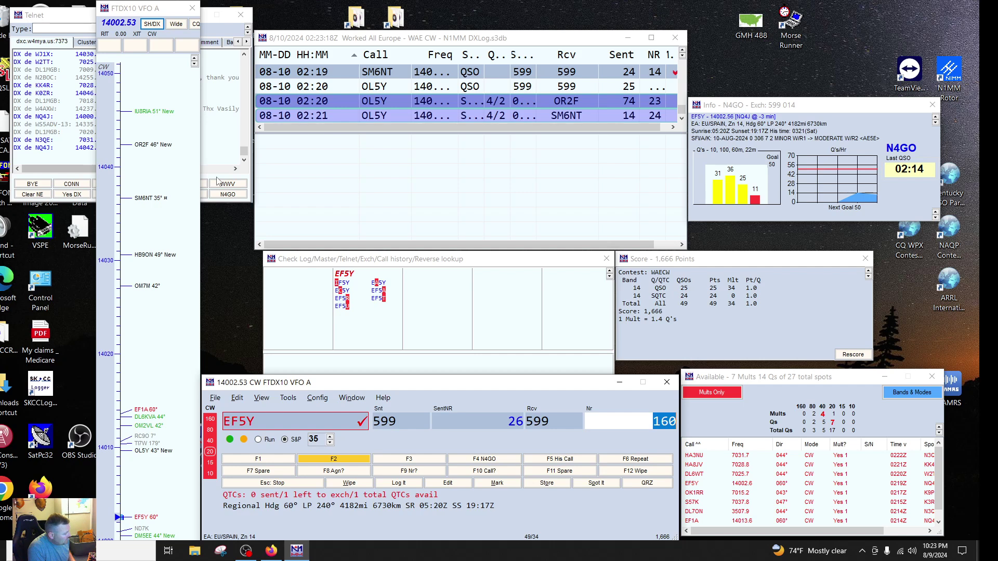
key("space")
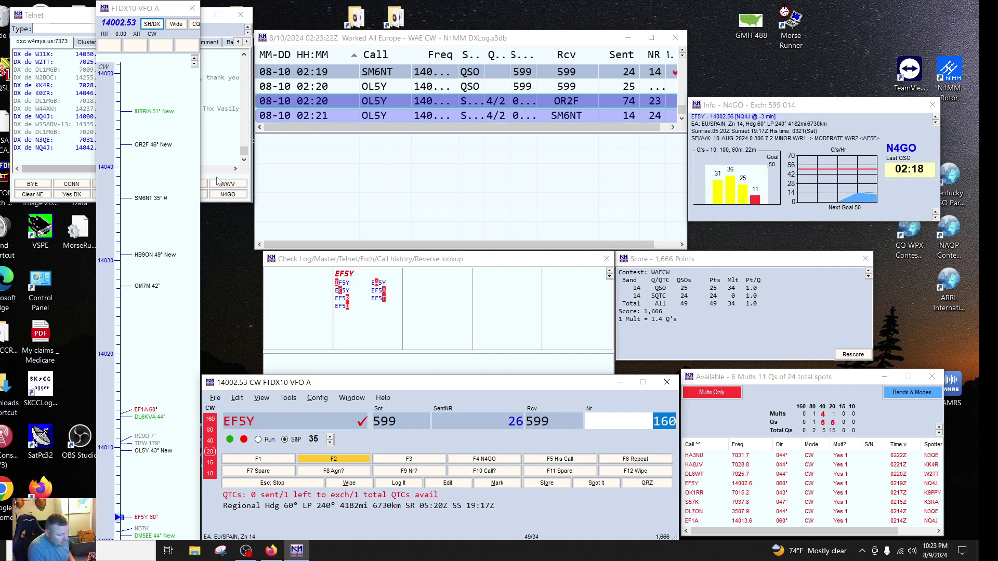
Ask EF5Y for a repeat, send the exchange and log the contact with received number 161
key("F8")
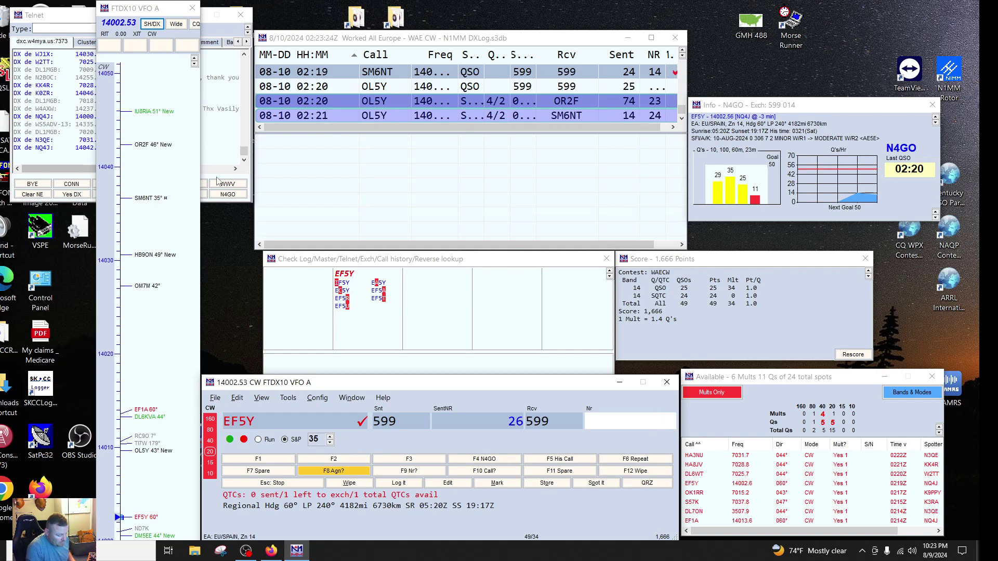
key("F2")
type("161")
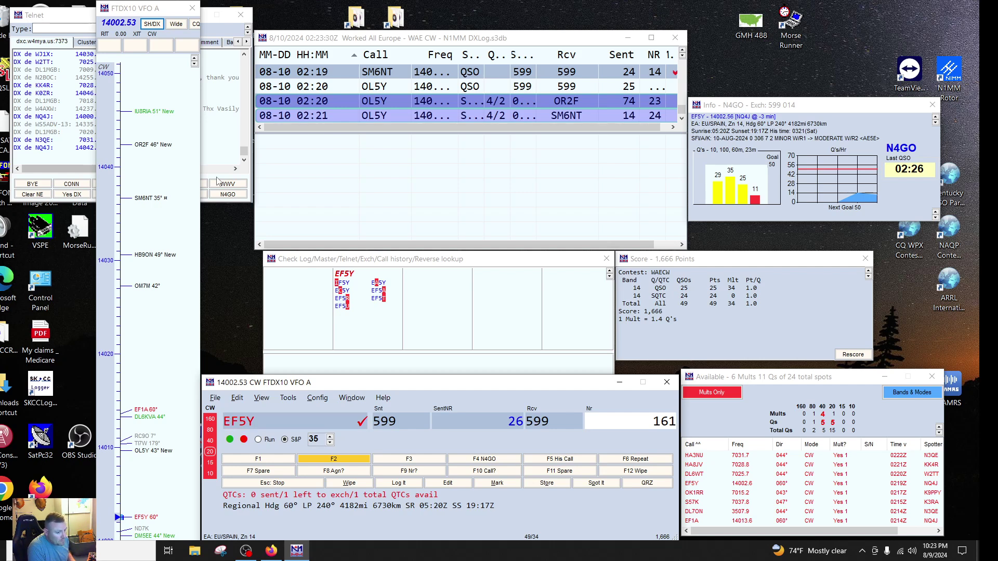
key("Return")
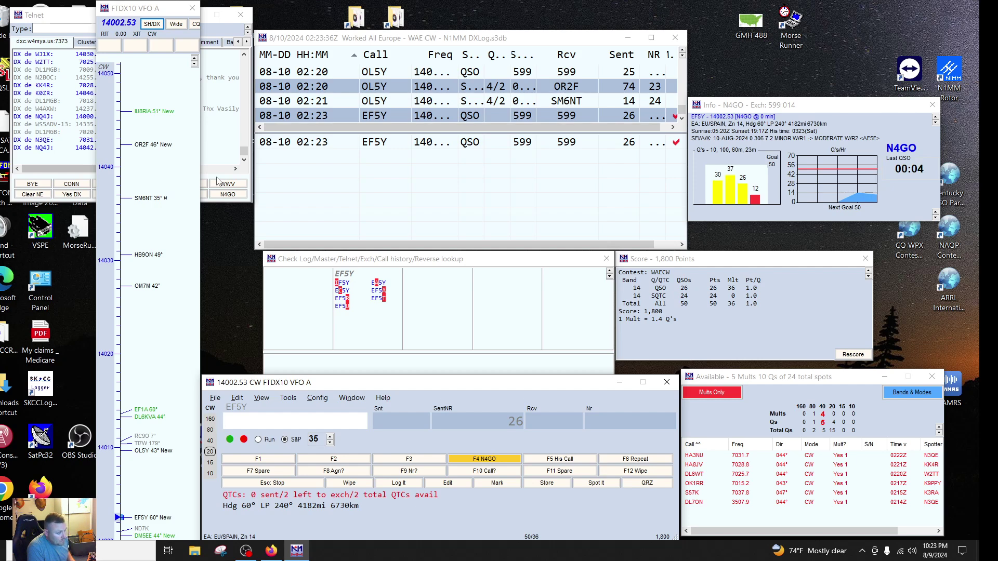
Send QTC series 5/1 to EF5Y with 1 QTC, the OL5Y line, and end the series
key("ctrl+q")
key("Return")
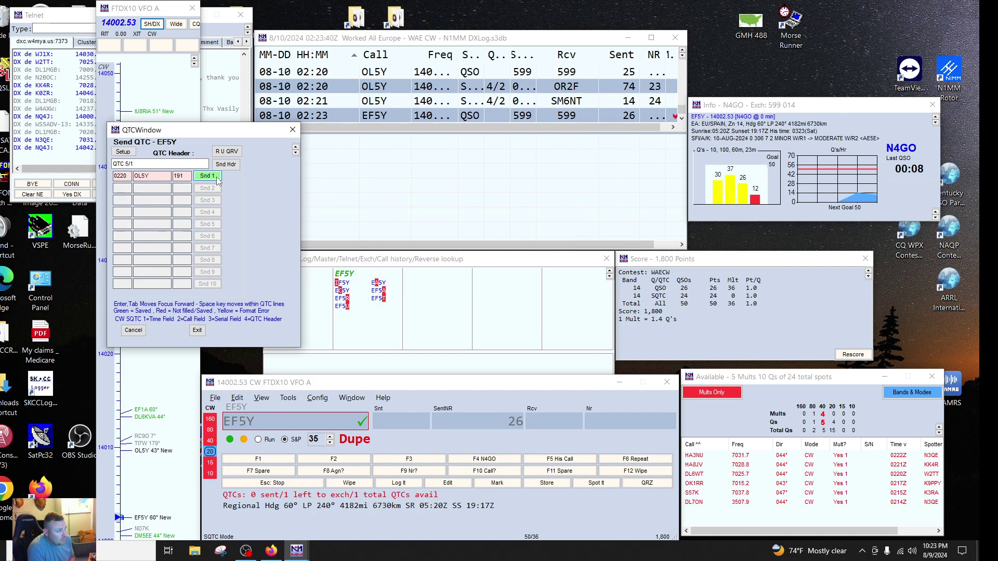
left_click(217, 178)
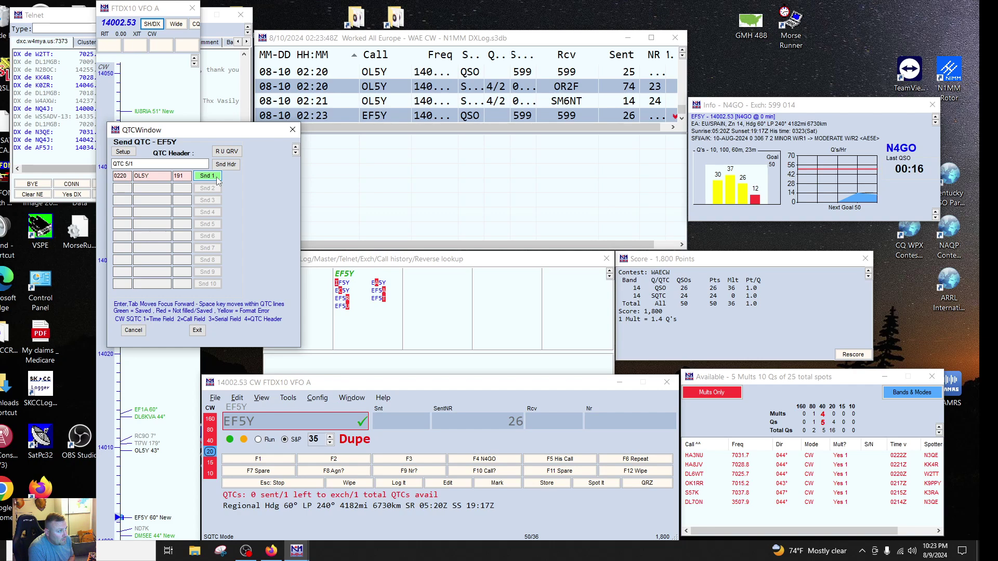
key("Return")
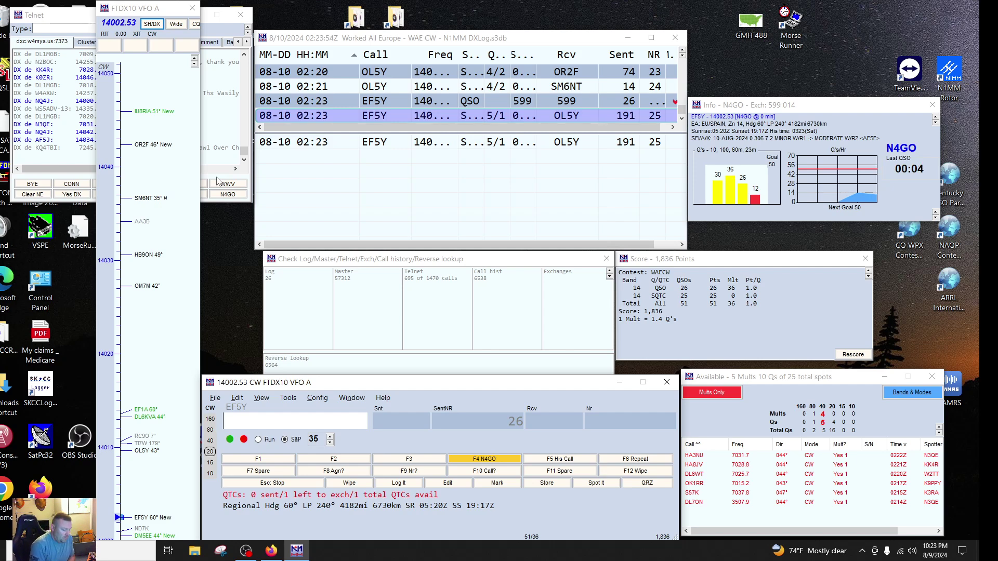
Tune to EF1A at 14013.63, call it, set the CW speed to 33 and log the contact with received number 28
key("ctrl+Down")
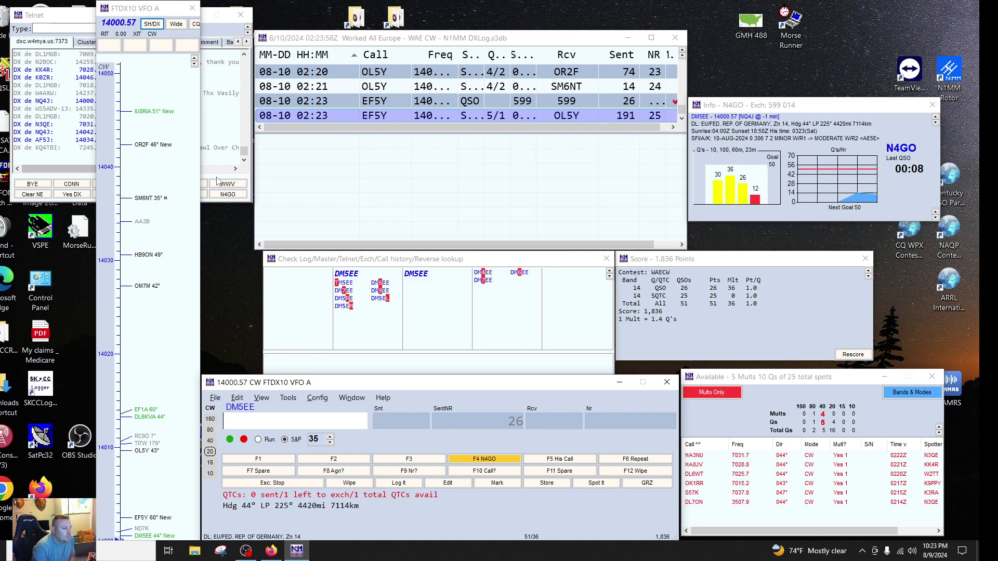
key("ctrl+Up")
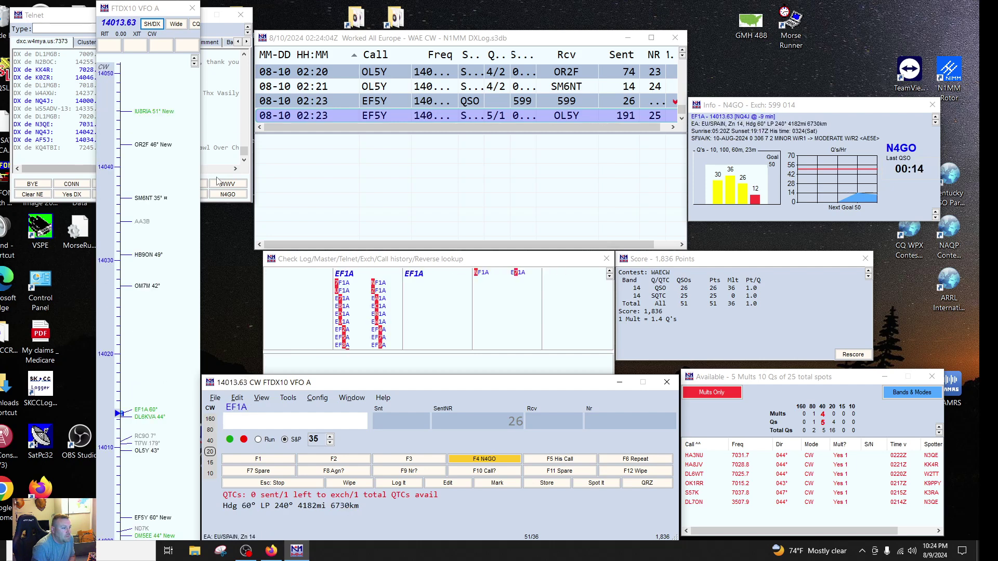
key("Return")
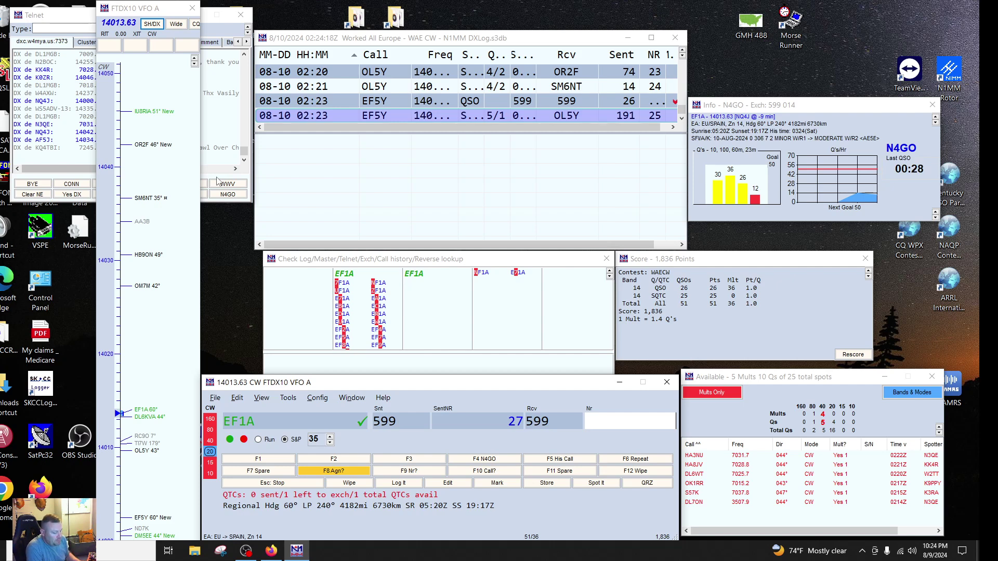
key("Page_Down")
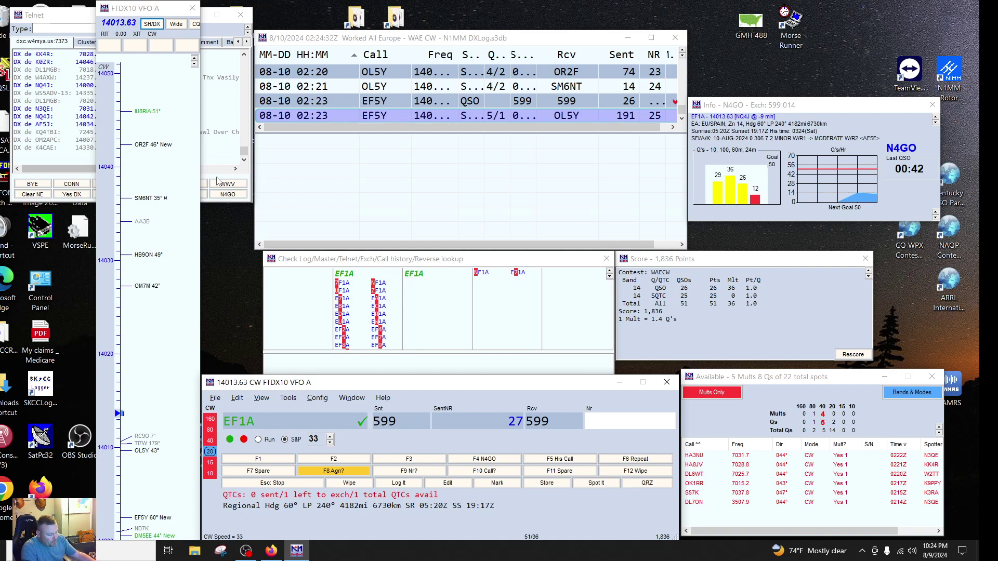
key("F2")
type("28")
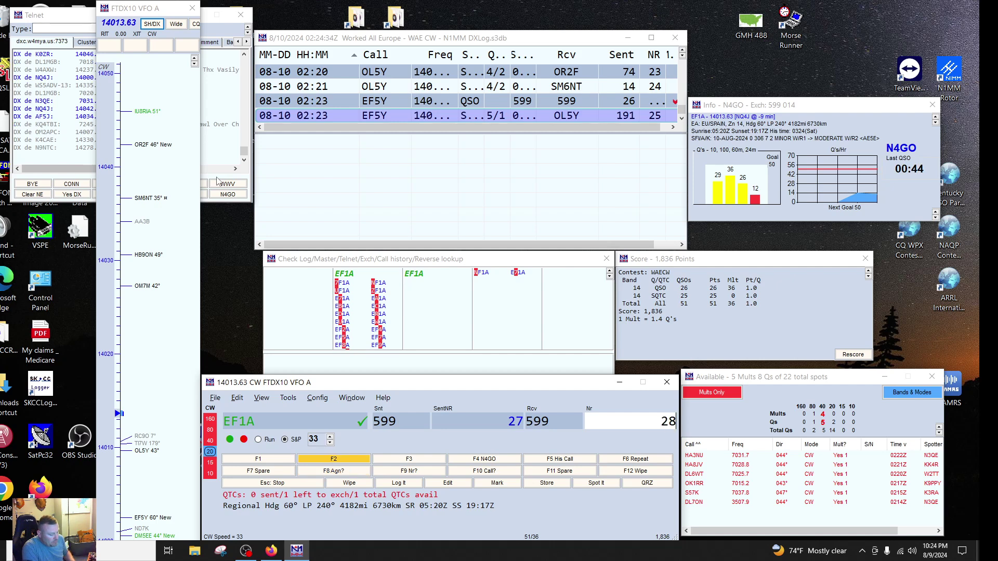
key("Return")
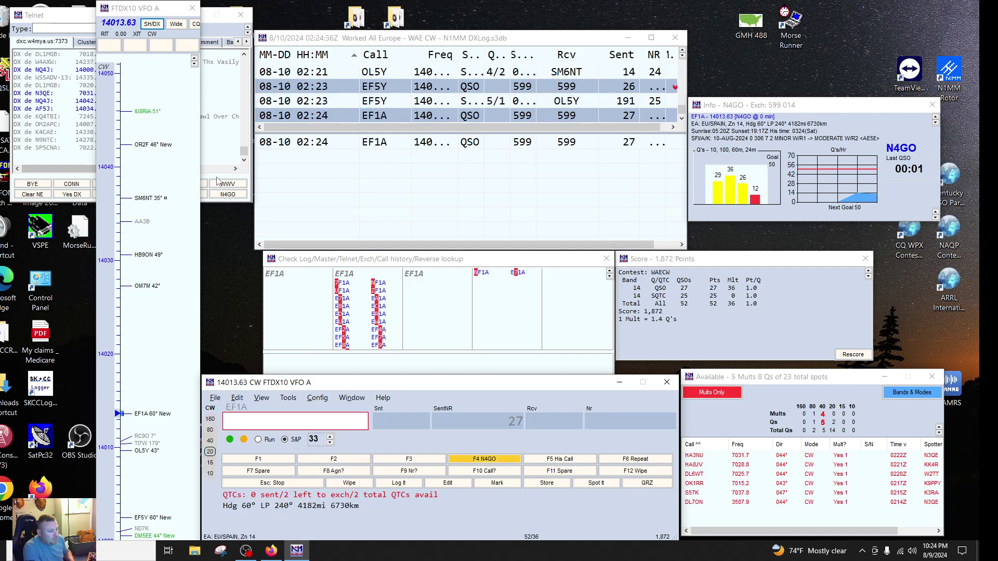
Send QTC series 6/1 to EF1A with 1 QTC, the EF5Y line, and end the series
key("ctrl+q")
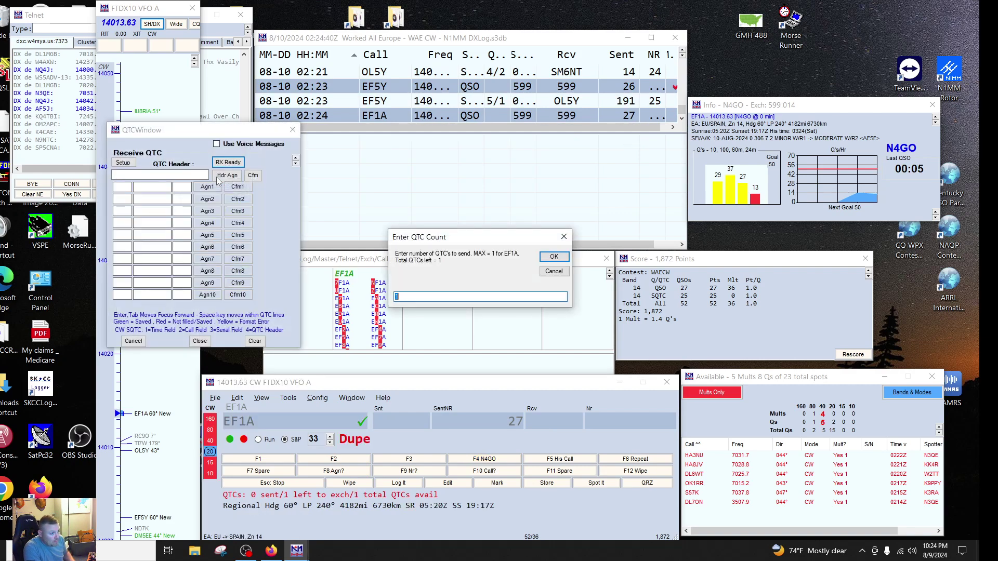
key("Return")
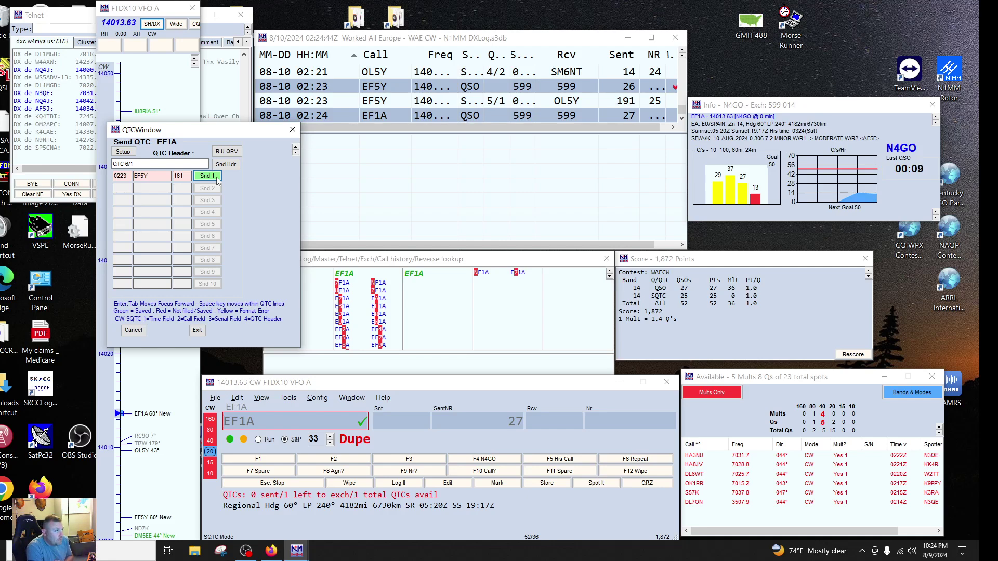
left_click(217, 177)
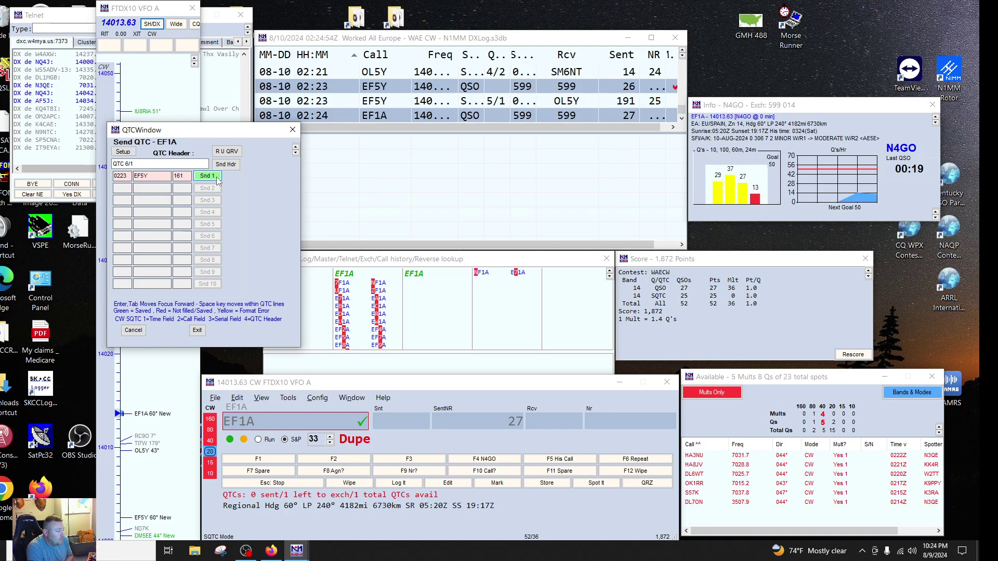
left_click(216, 176)
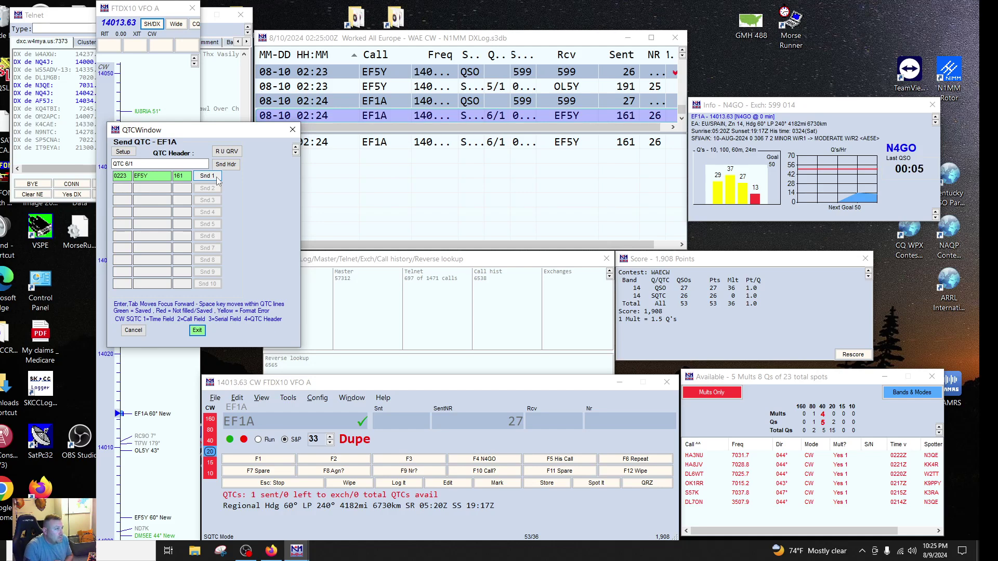
key("Return")
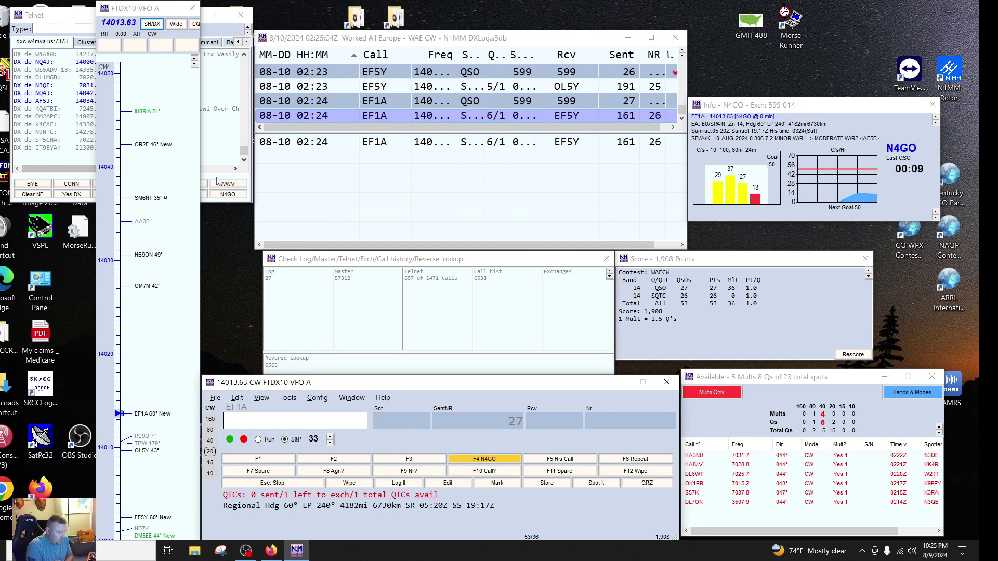
key("ctrl+Down")
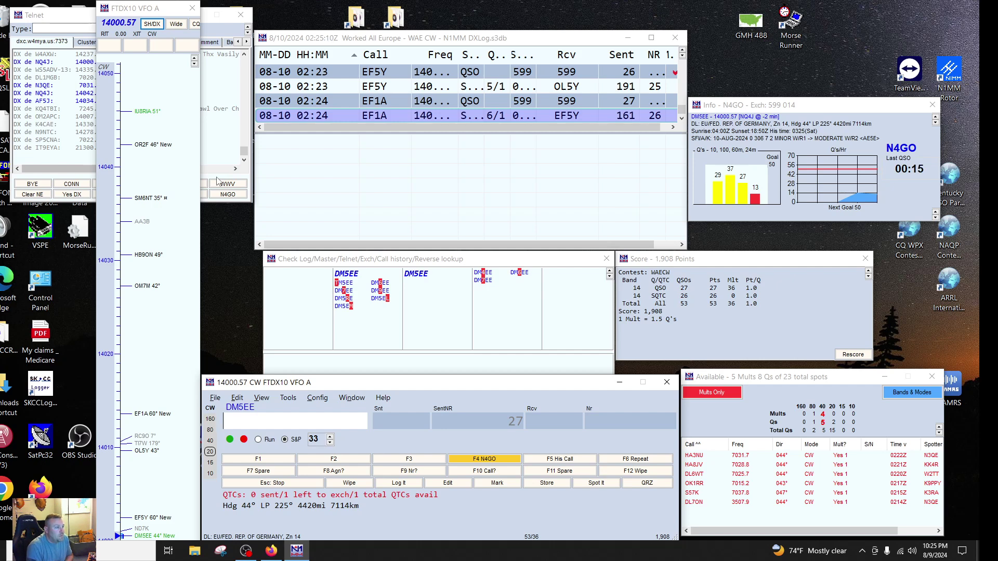
key("ctrl+Up")
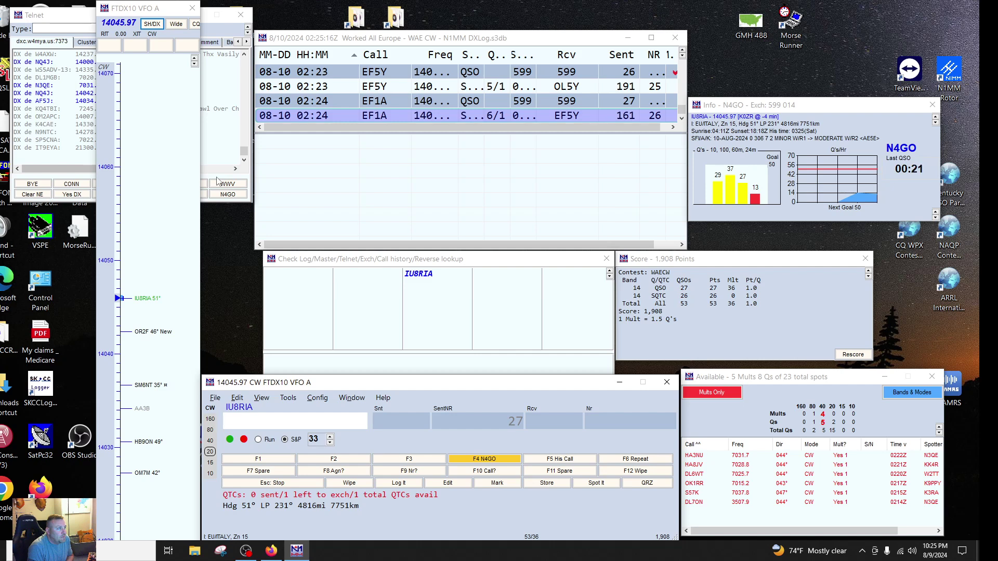
key("ctrl+Down")
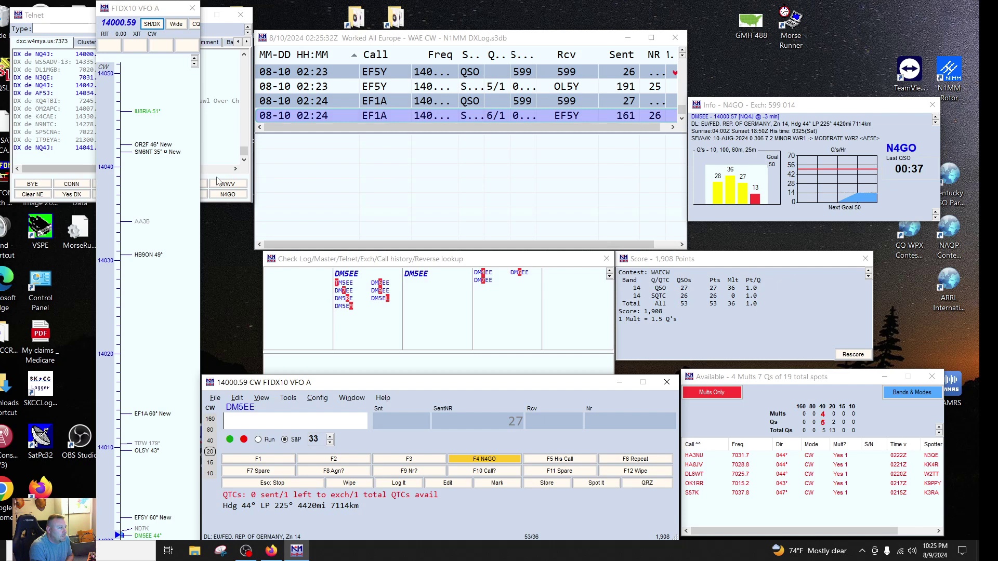
key("space")
key("space")
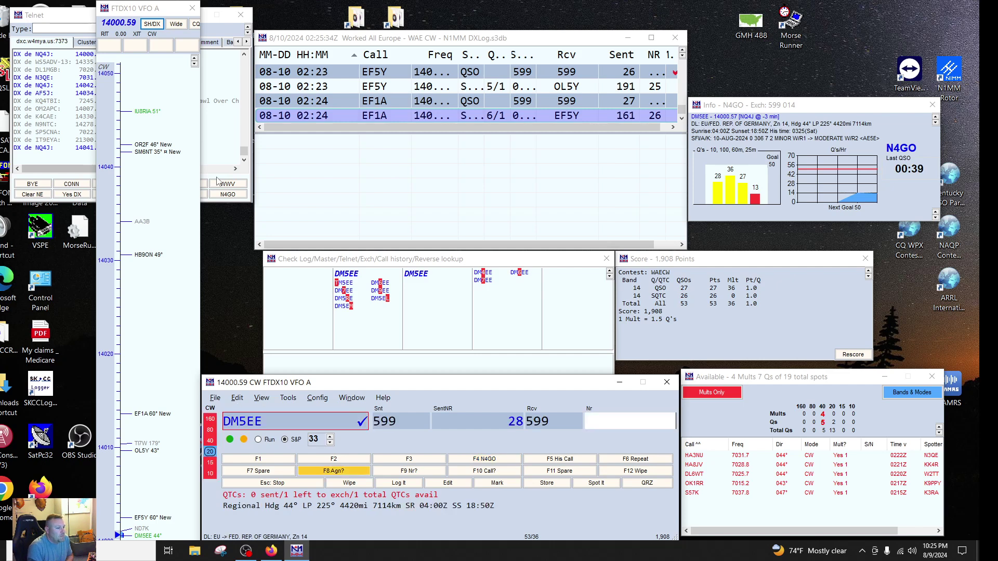
key("Return")
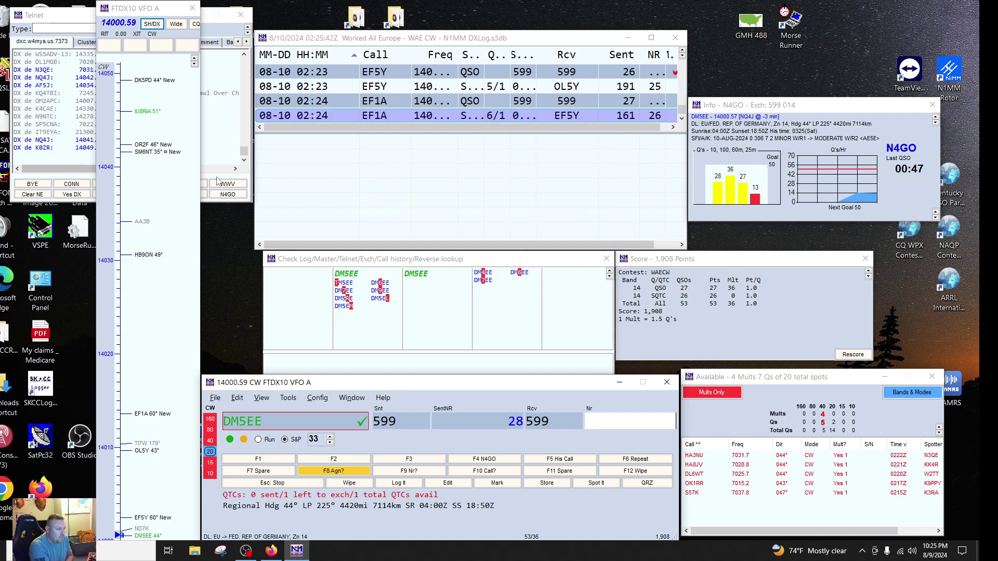
key("Page_Down")
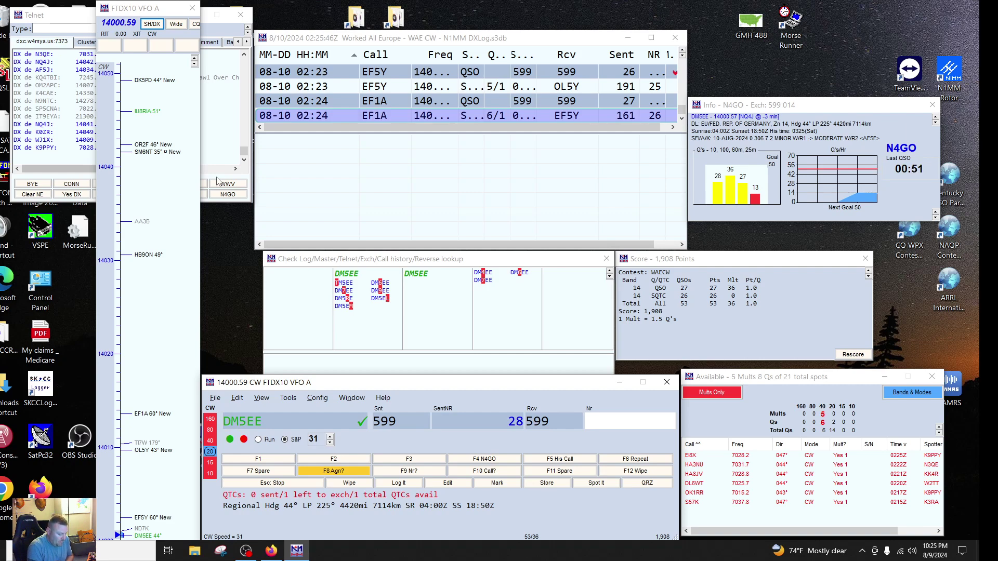
key("F2")
type("1")
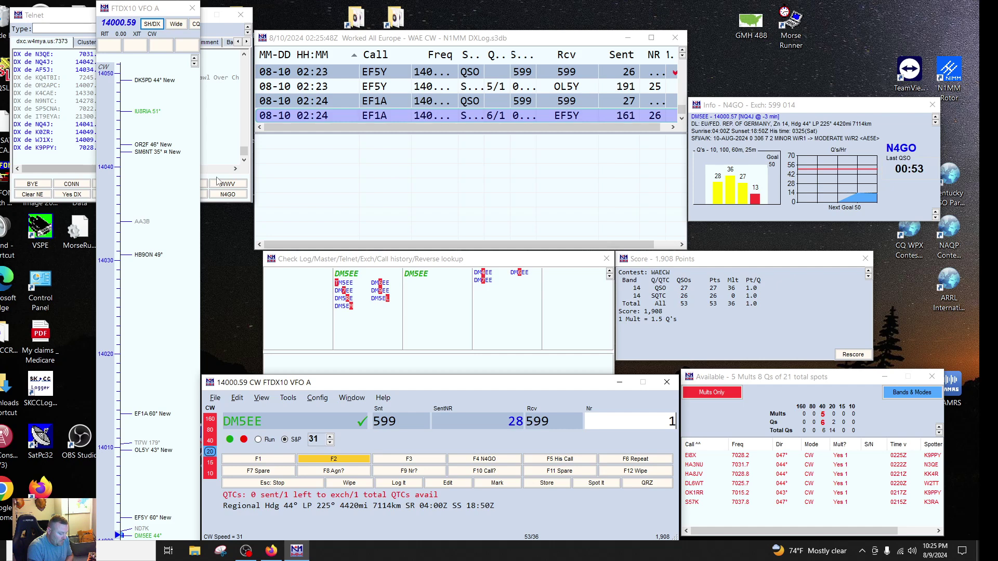
type("3")
key("Return")
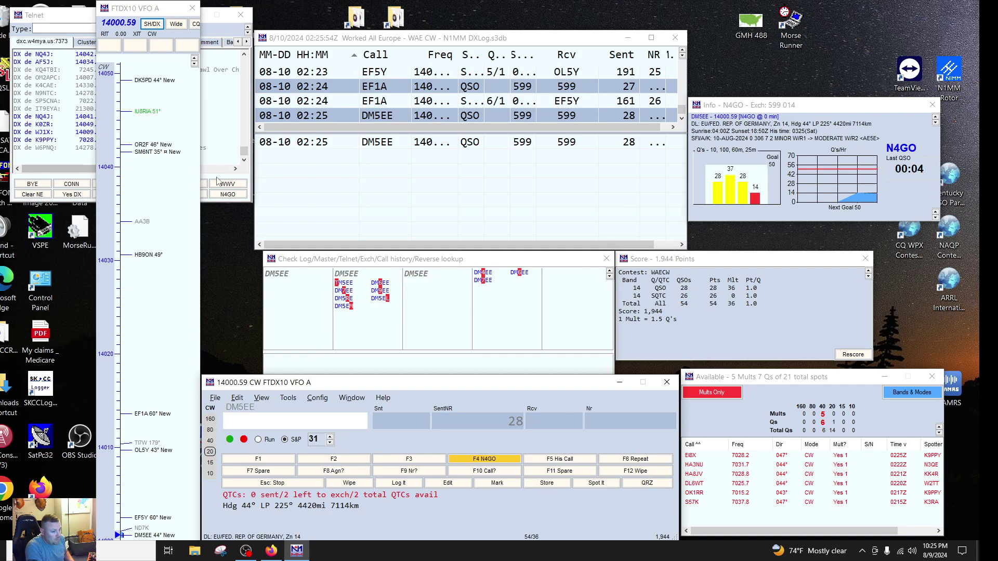
Cancel the QTC series started for DM5EE and request recent DX spots for 40 metres at 7041.50
key("ctrl+q")
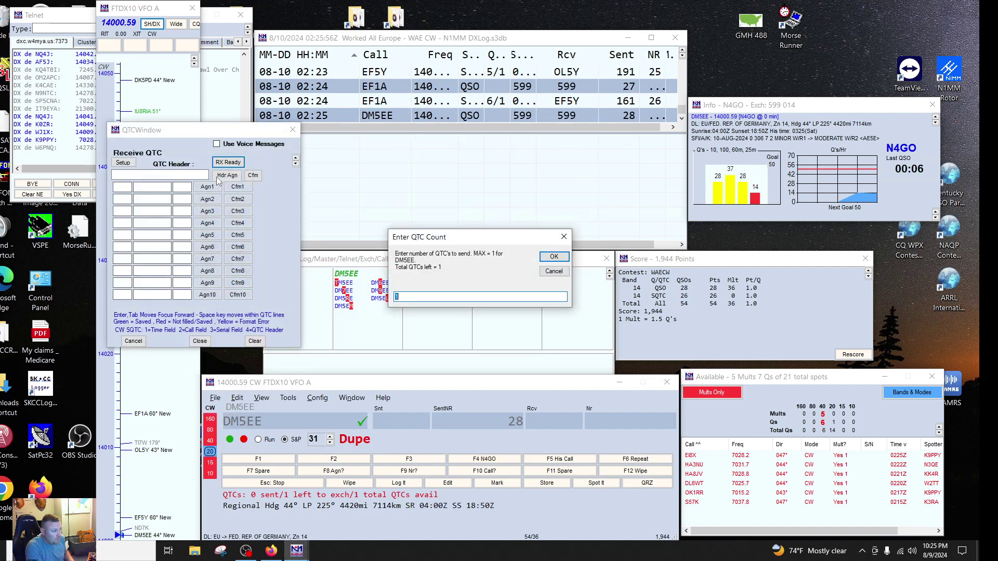
left_click(564, 237)
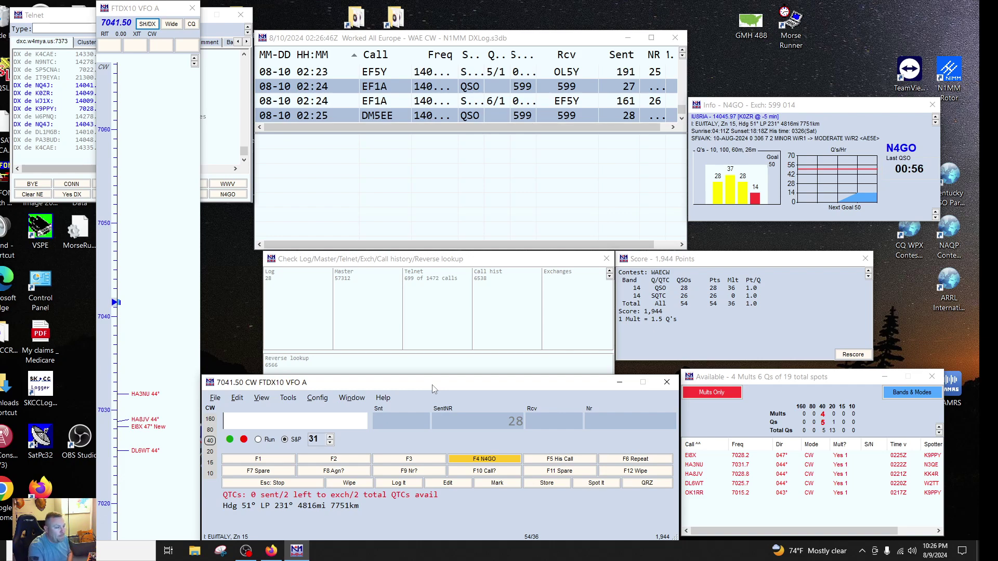
left_click(146, 24)
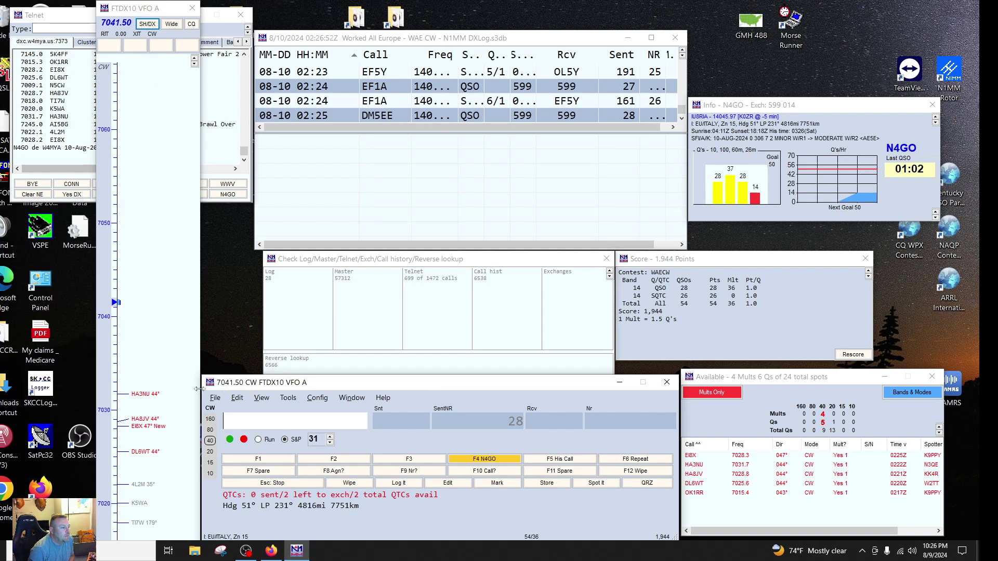
left_click(145, 394)
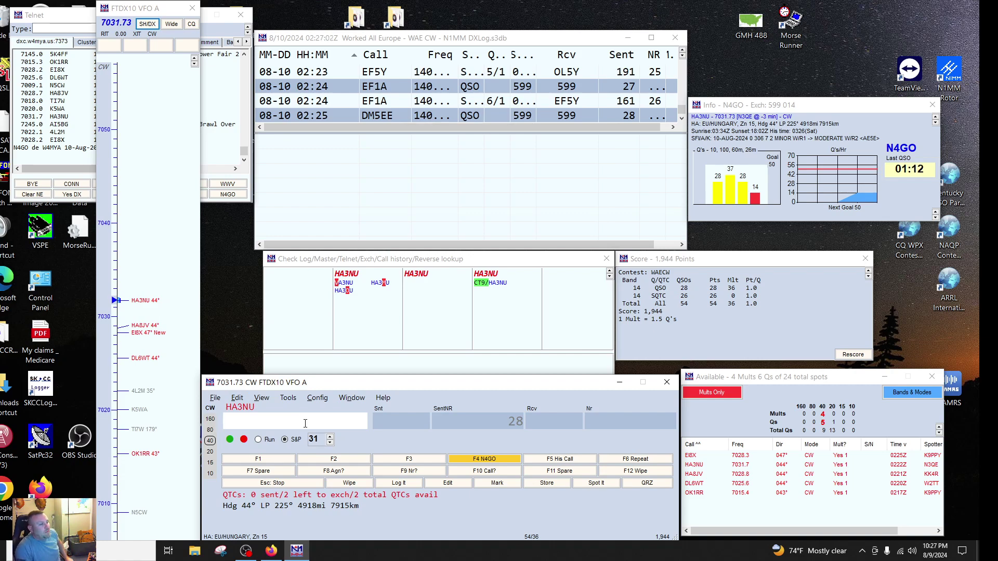
key("Page_Up")
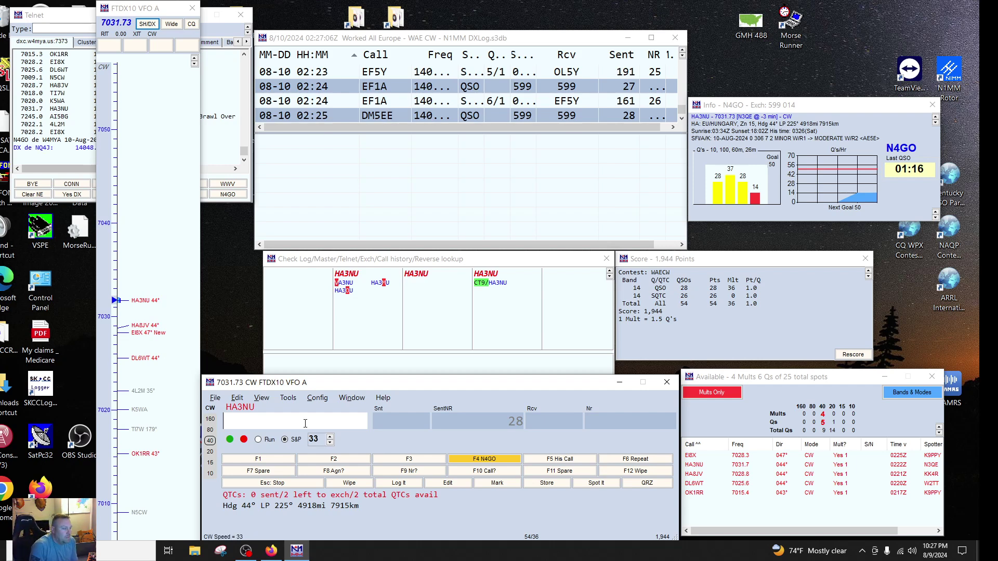
key("ctrl+Down")
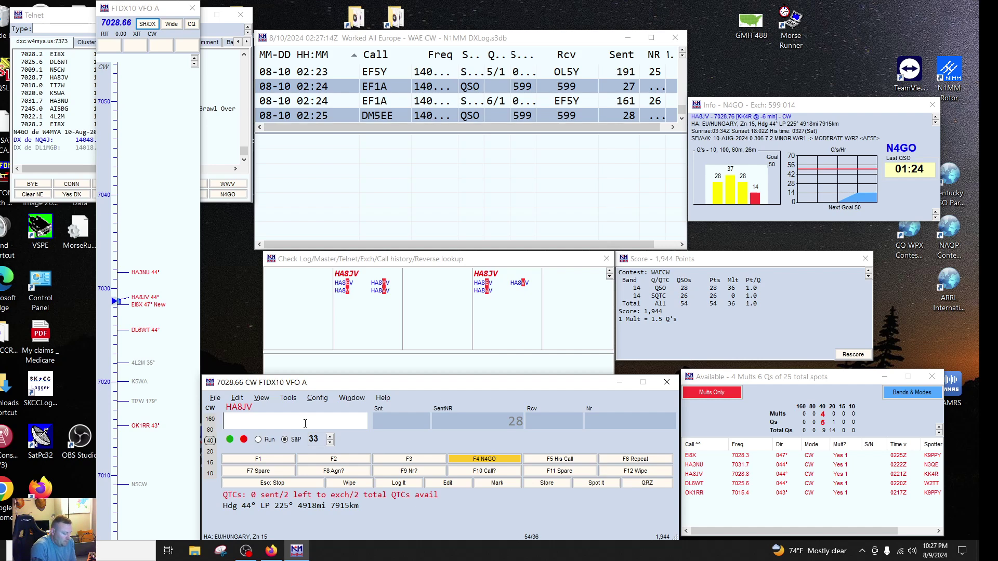
key("space")
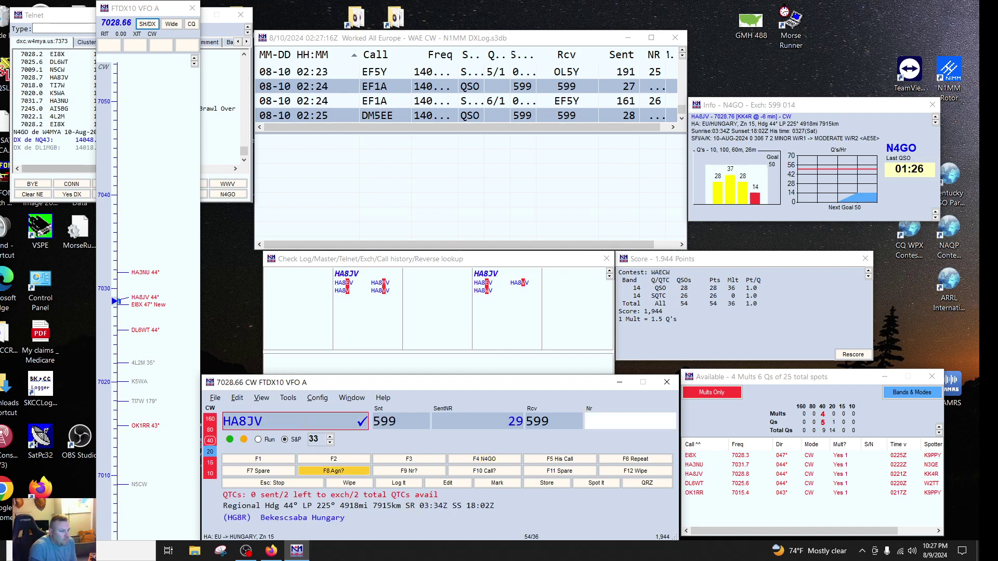
key("Return")
key("Page_Down")
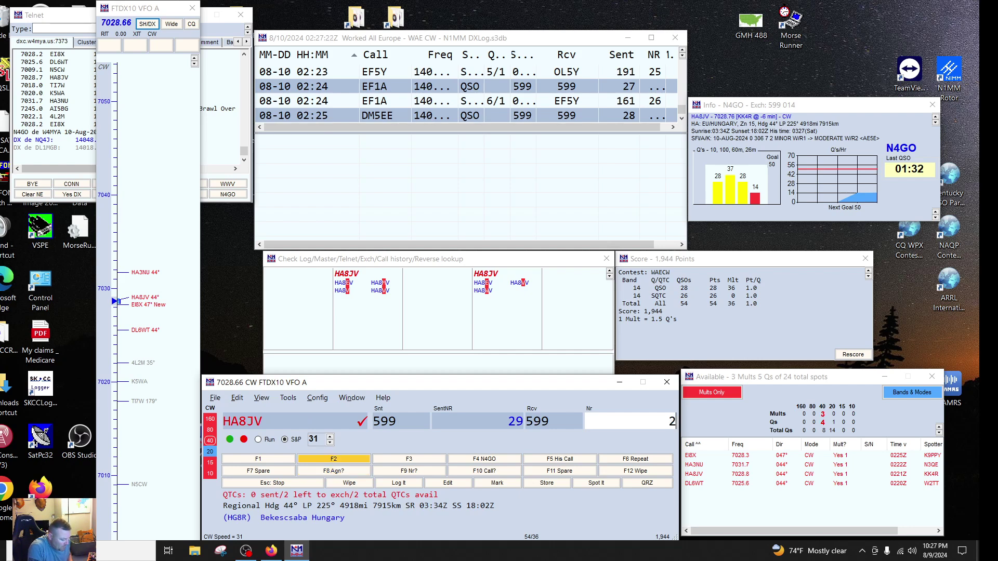
type("200")
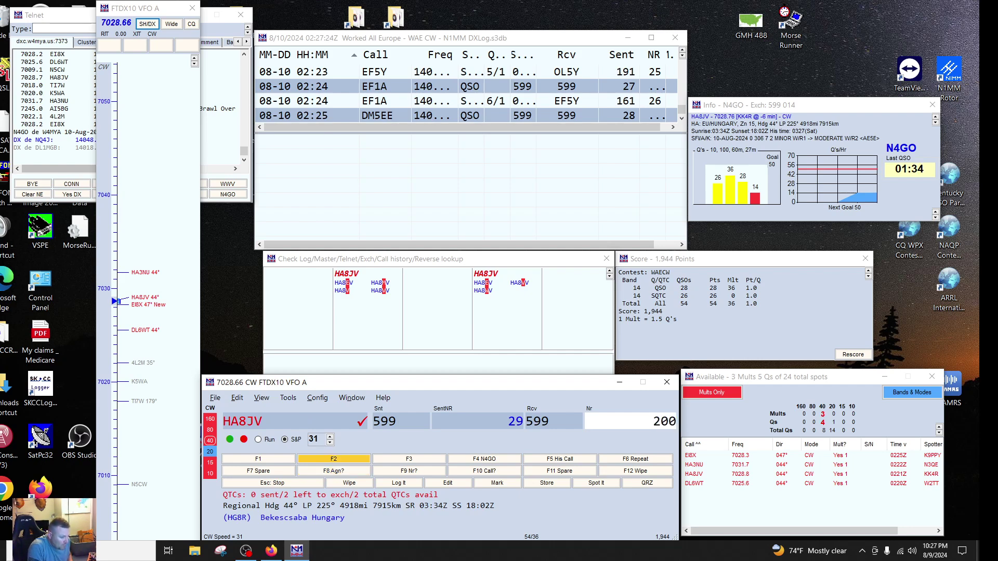
key("Return")
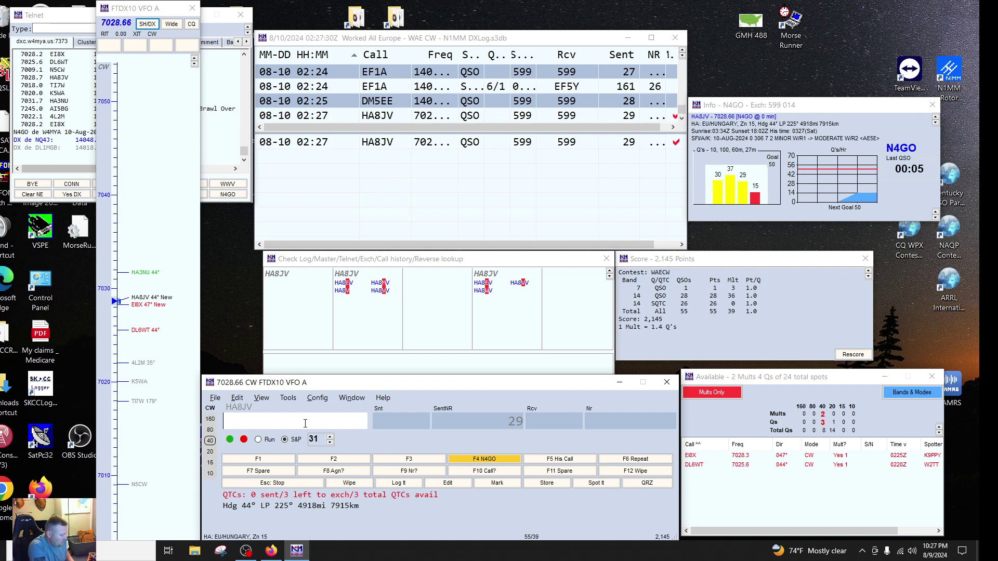
Start QTC series 7/2 to HA8JV and send its first line, EF1A
type("HA8JV")
key("ctrl+z")
key("Return")
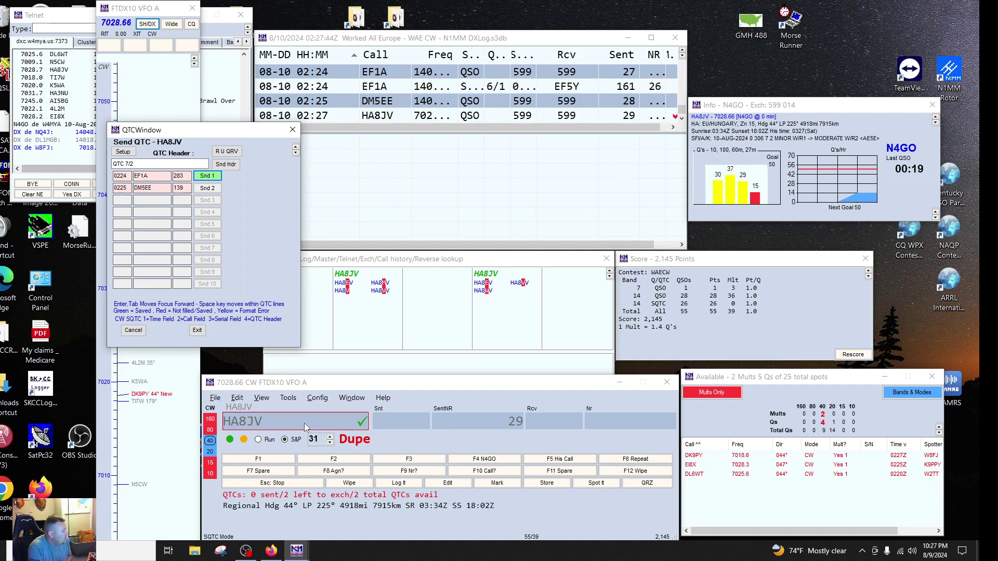
key("Return")
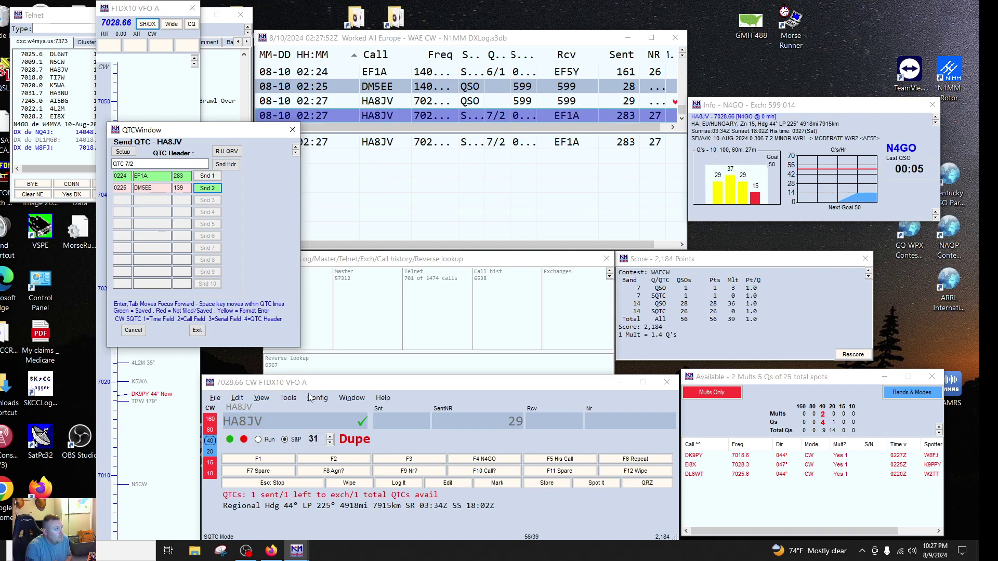
Repeat the EF1A line to HA8JV, send the DM5EE line and end the QTC series
left_click(209, 176)
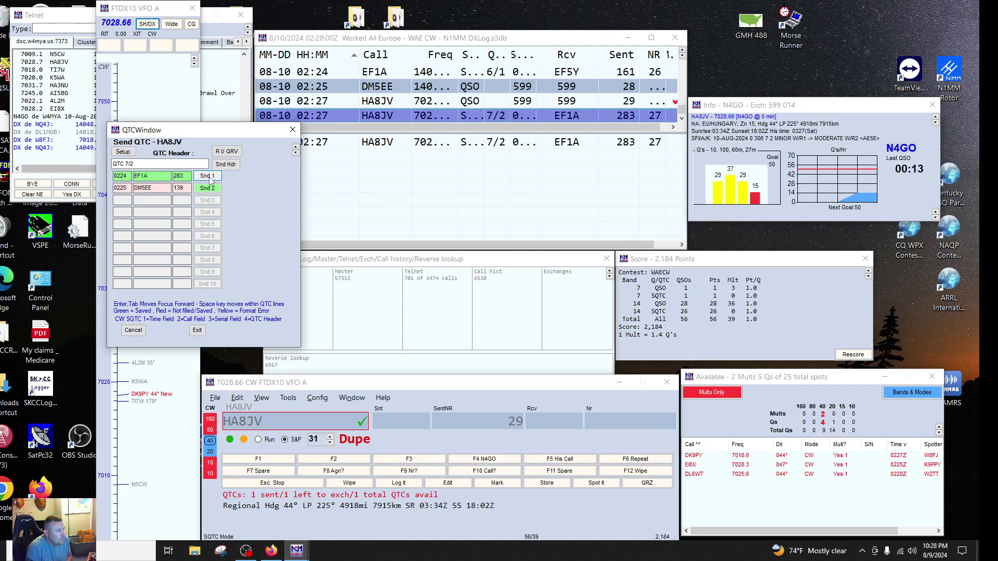
key("Return")
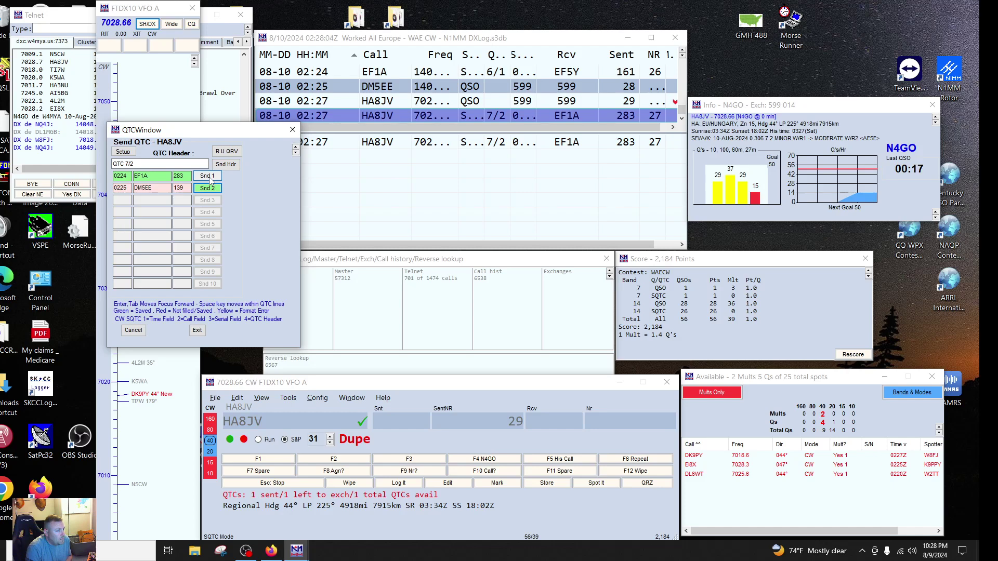
left_click(211, 183)
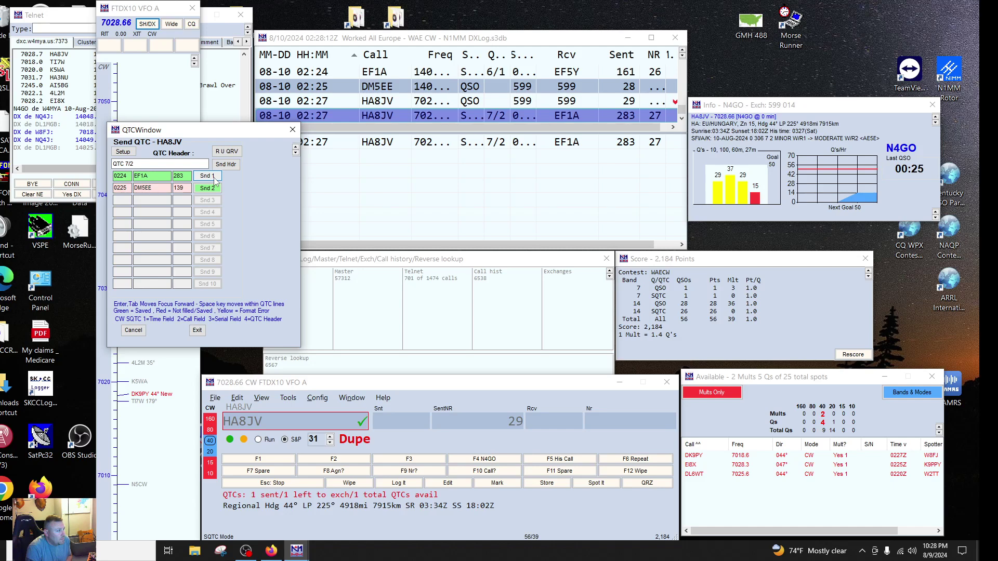
left_click(215, 190)
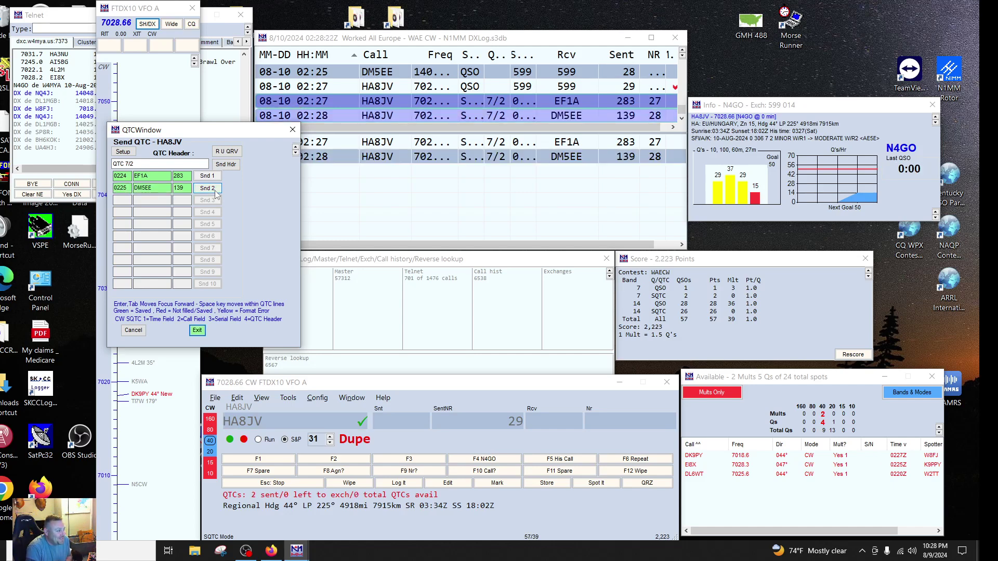
key("Return")
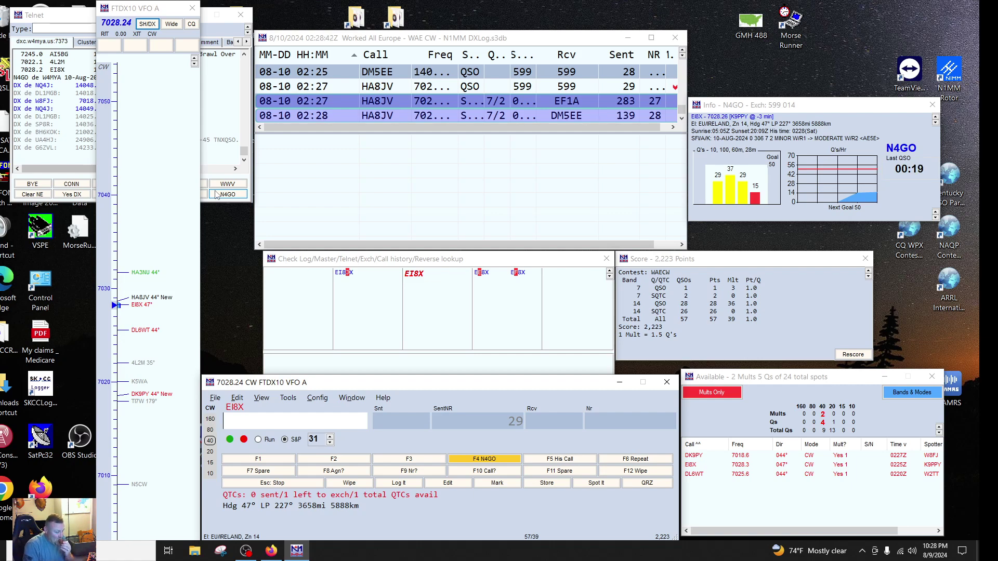
Call EI8X at 7028.24, send the exchange and log the contact with received number 261
type("EI8X")
key("space")
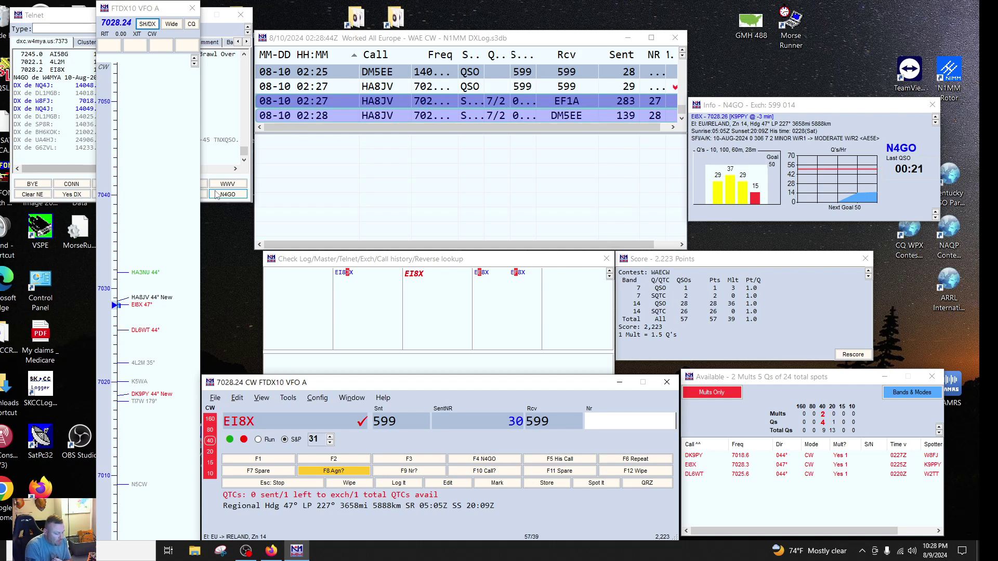
type("2")
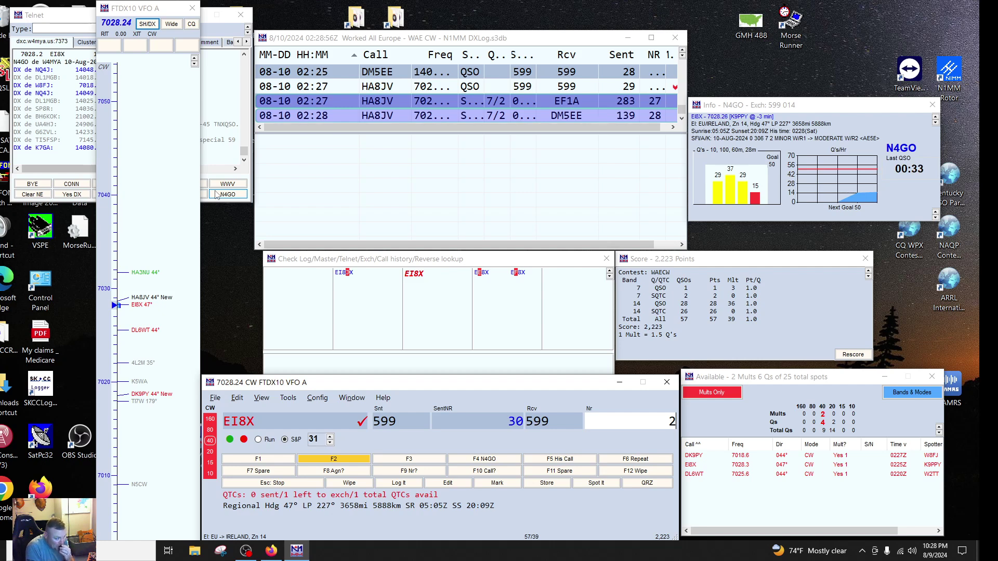
key("Return")
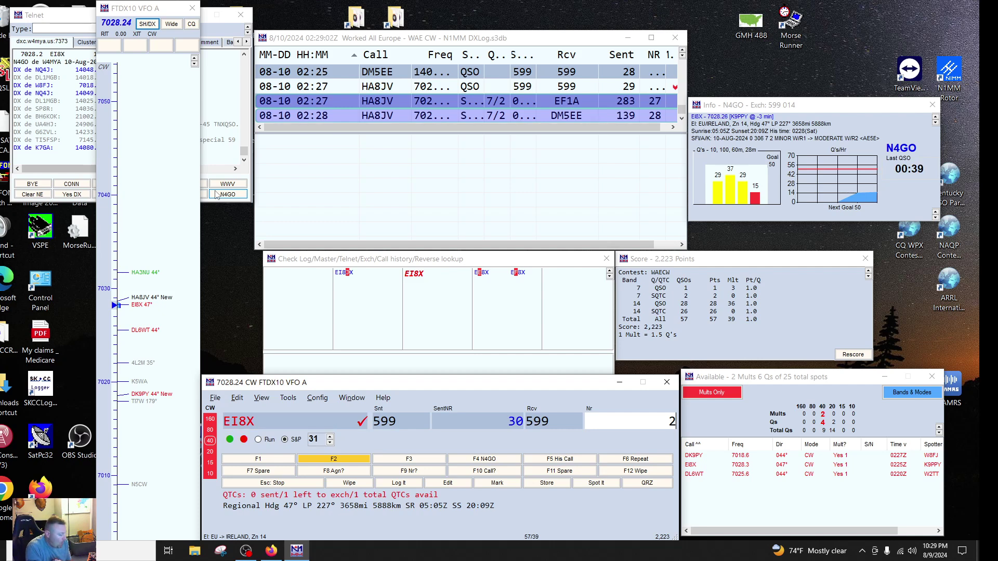
key("Return")
type("61")
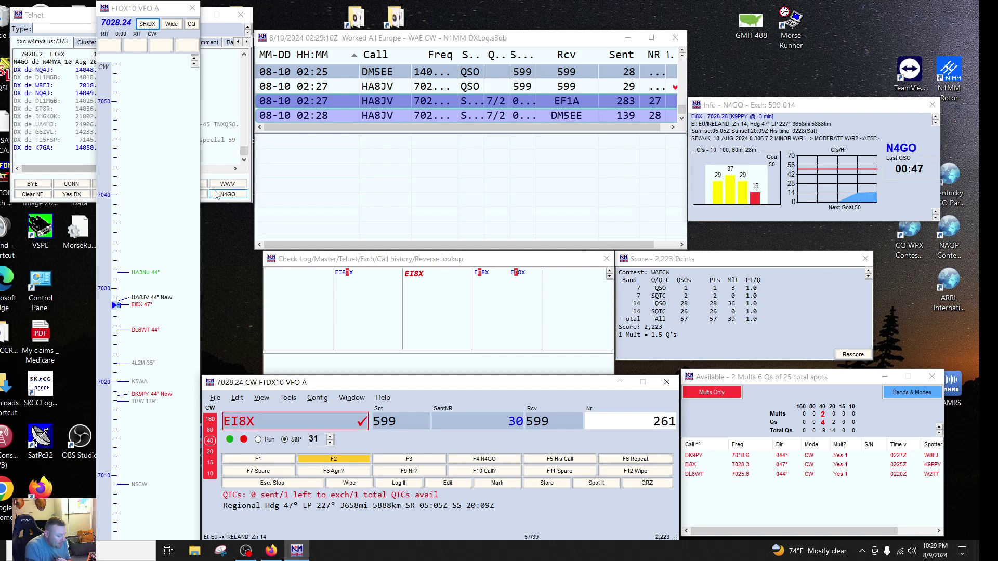
key("Return")
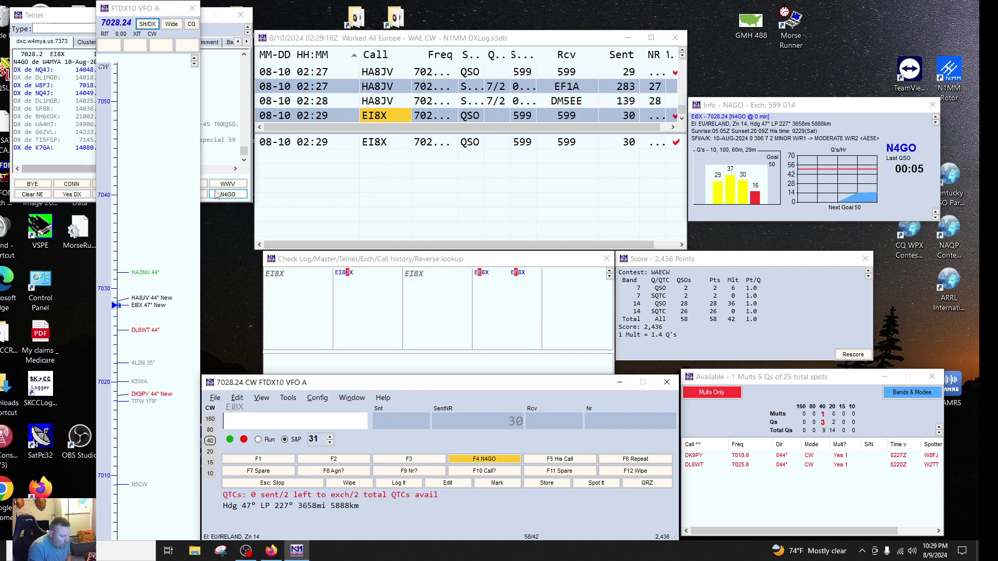
key("ctrl+Down")
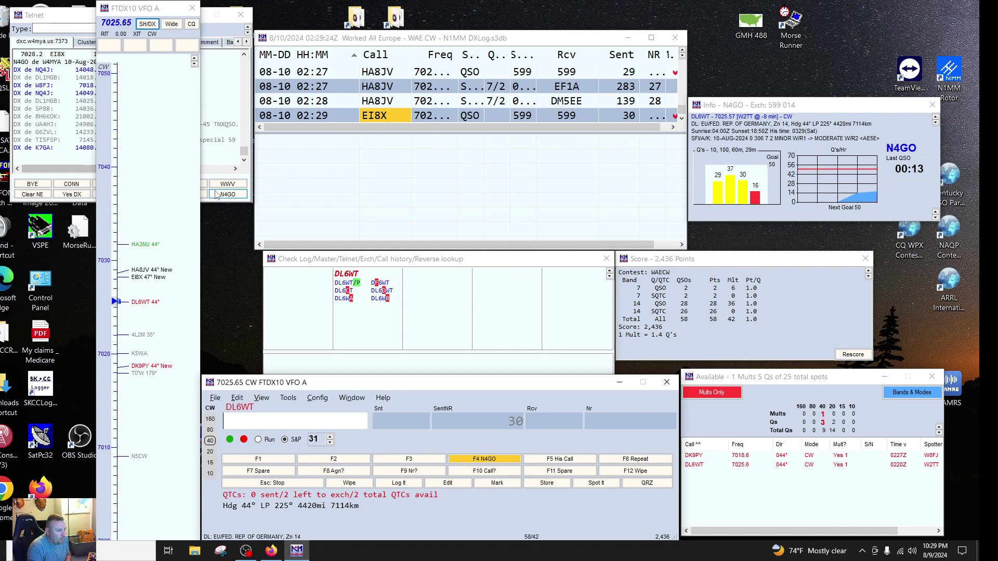
key("space")
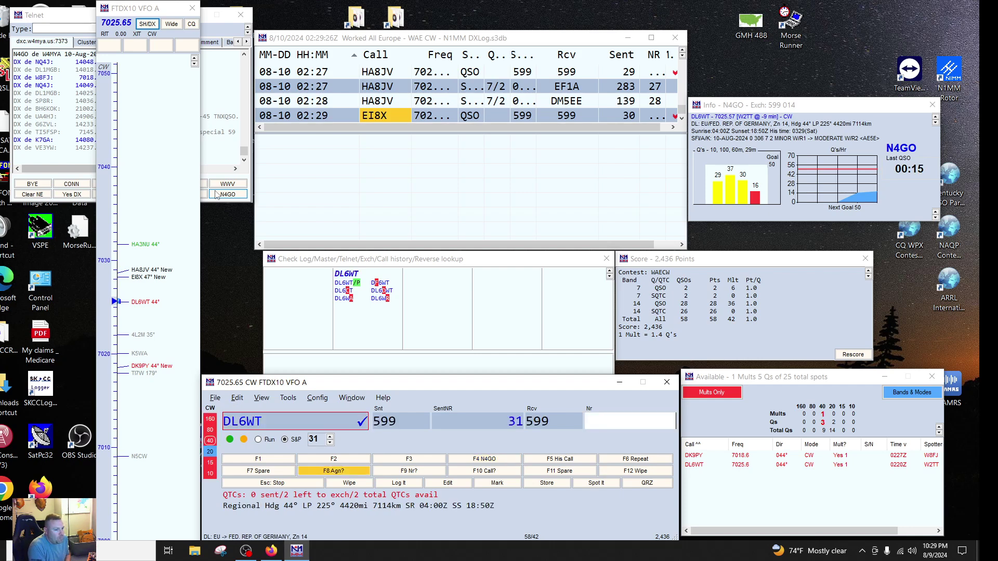
key("Return")
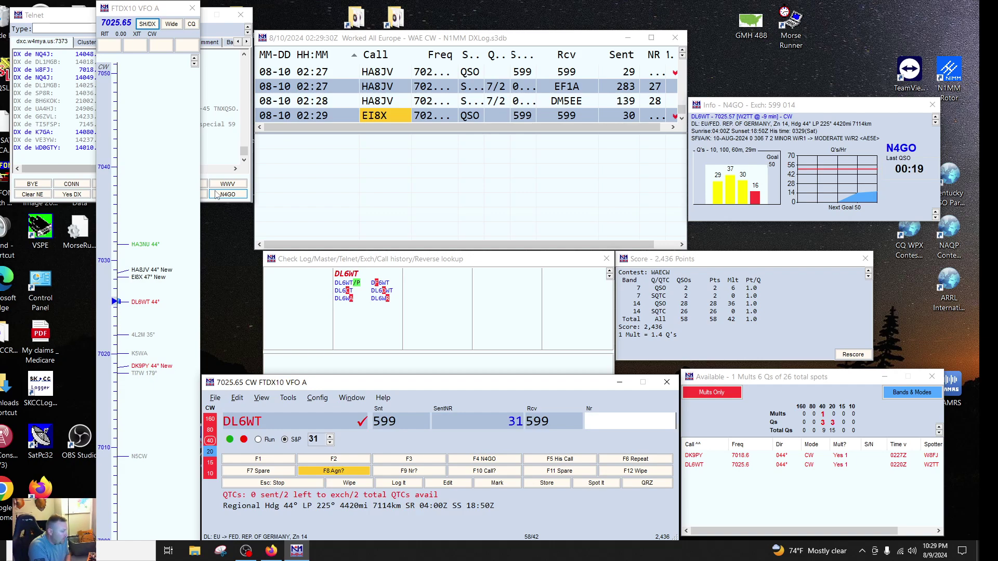
key("Page_Down")
key("Page_Down")
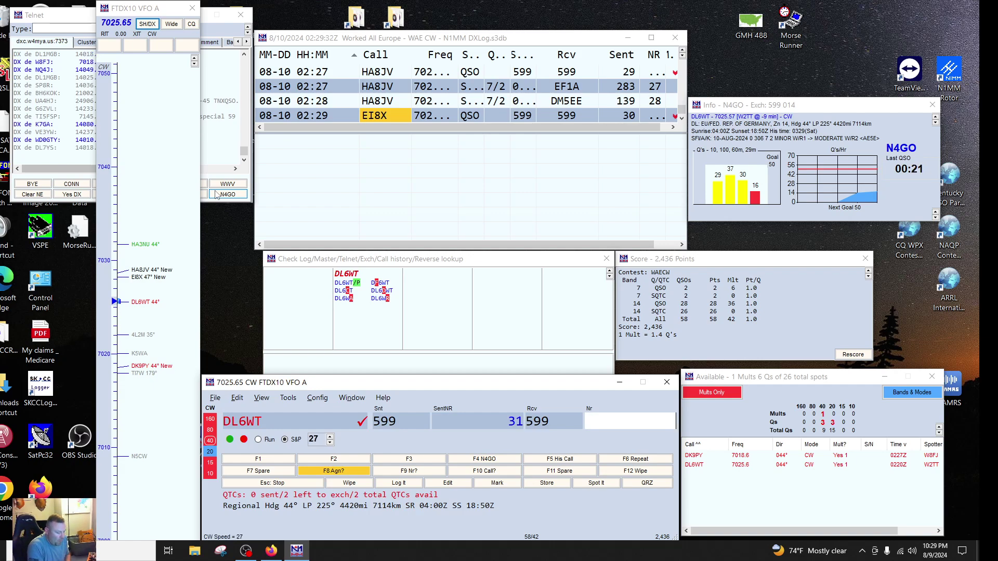
key("F2")
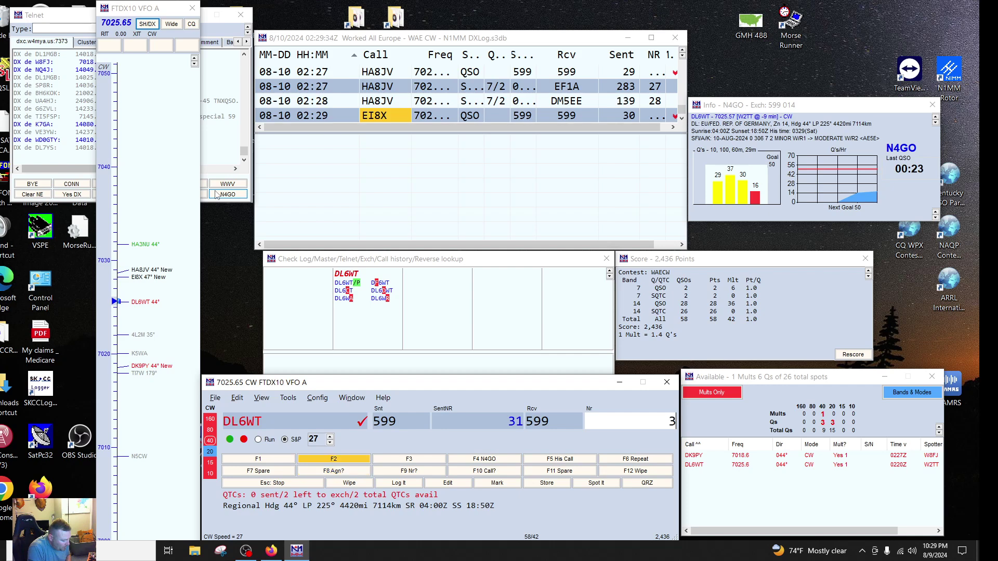
type("33")
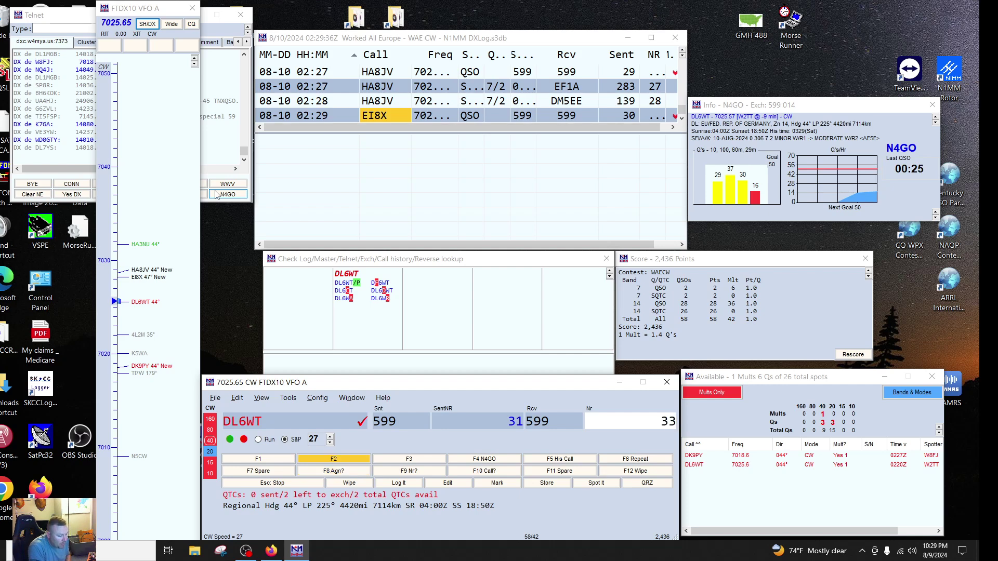
key("Return")
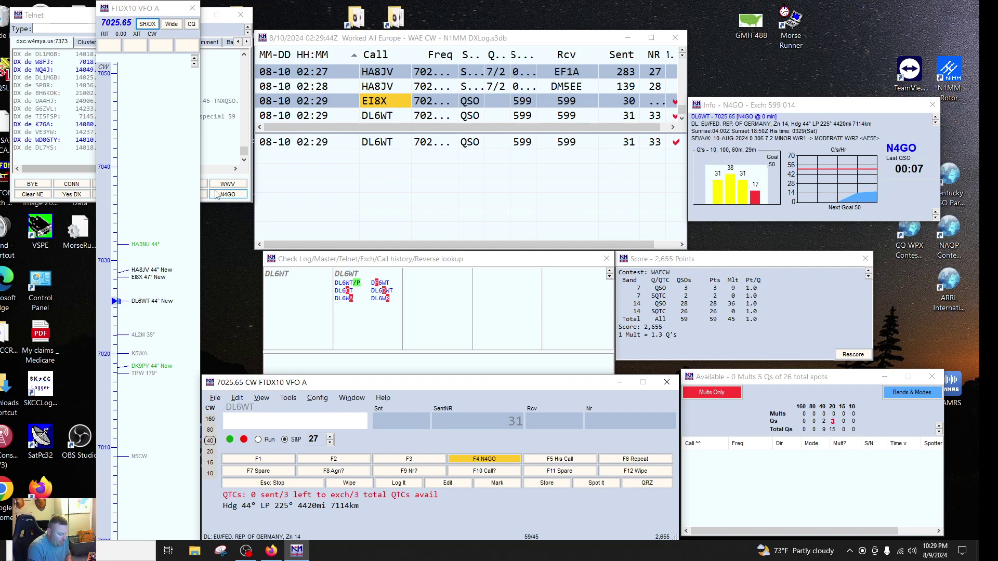
Move to the DK9PY spot at 7018.56
key("ctrl+Down")
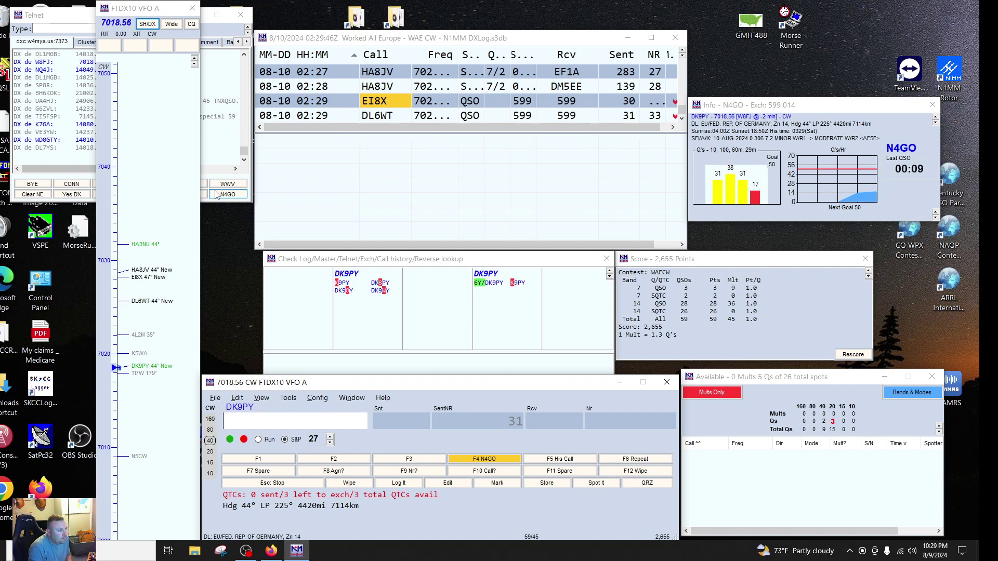